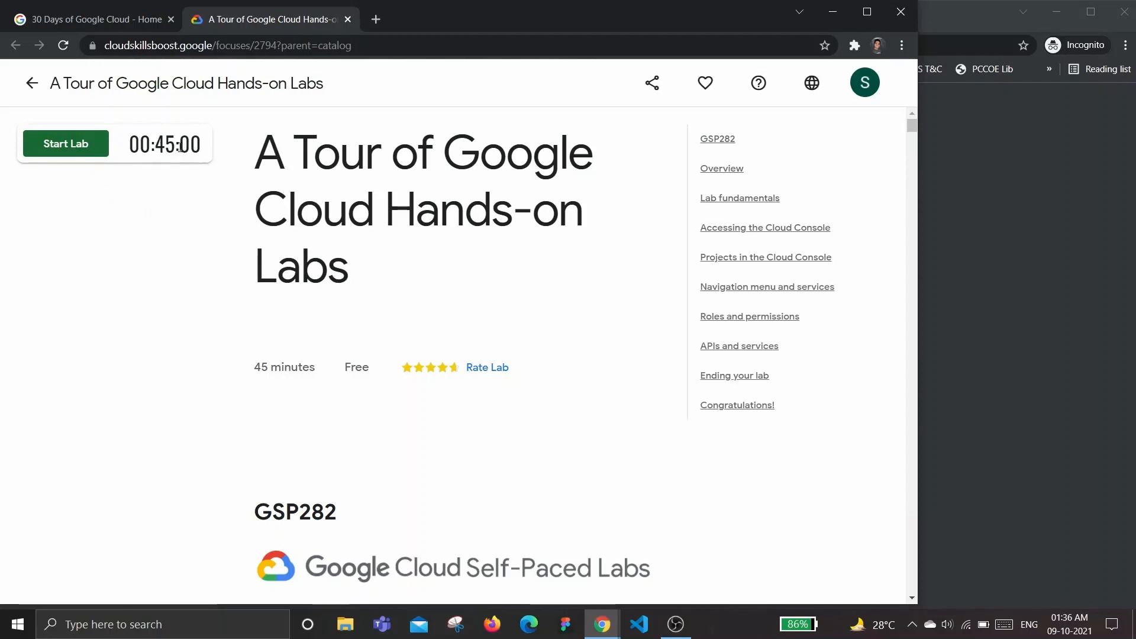
Step: Start the lab and pass the image verification by selecting all squares that contain traffic lights
left_click(44, 190)
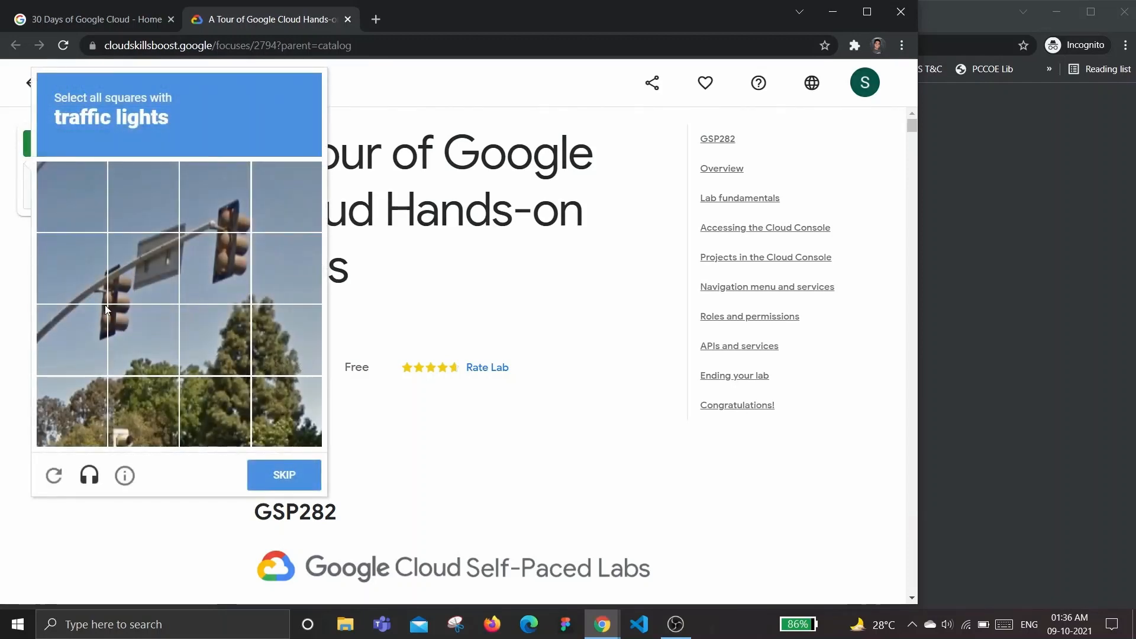
left_click(106, 308)
left_click(131, 320)
left_click(106, 278)
left_click(133, 277)
left_click(255, 220)
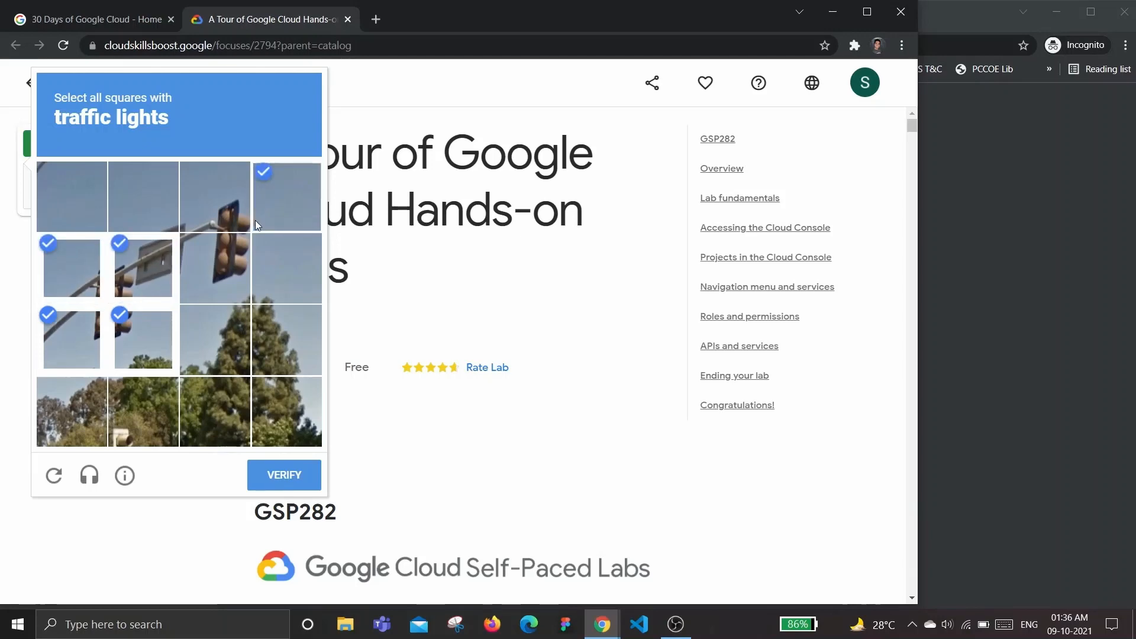
left_click(234, 253)
left_click(237, 207)
left_click(265, 210)
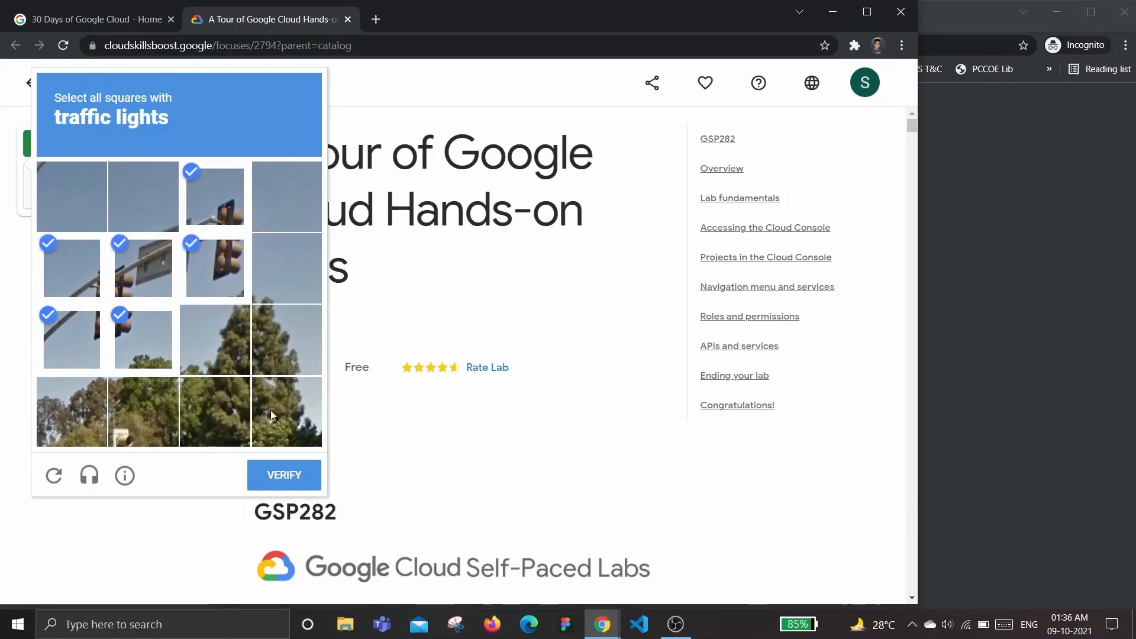
left_click(279, 465)
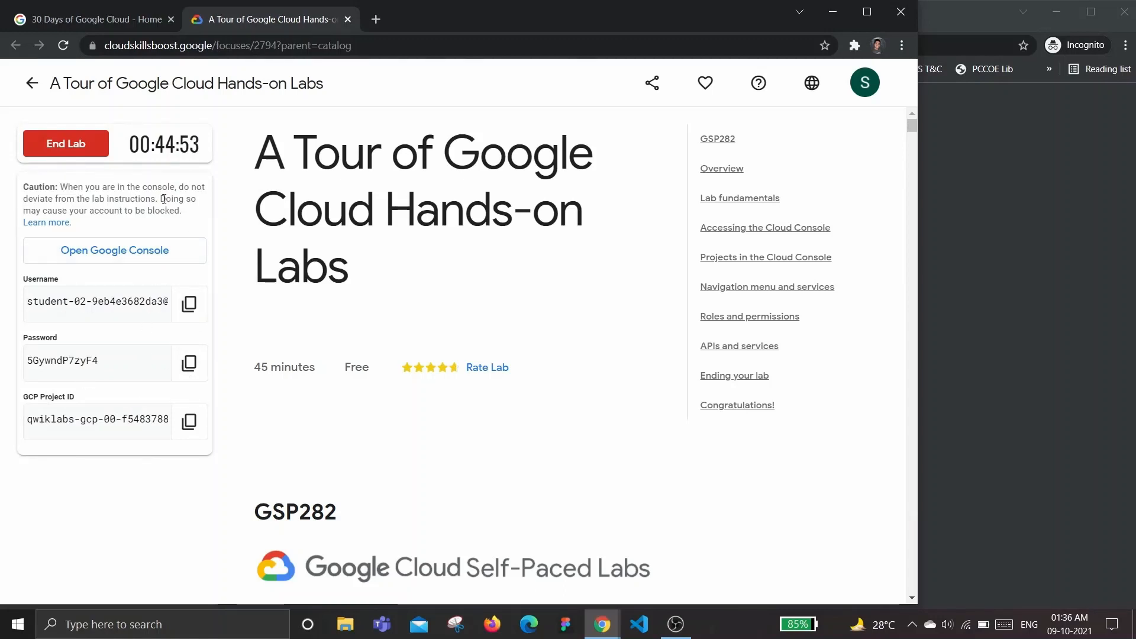
Step: Copy the Open Google Console link address and load it in a new Incognito window
left_click_drag(155, 147, 175, 144)
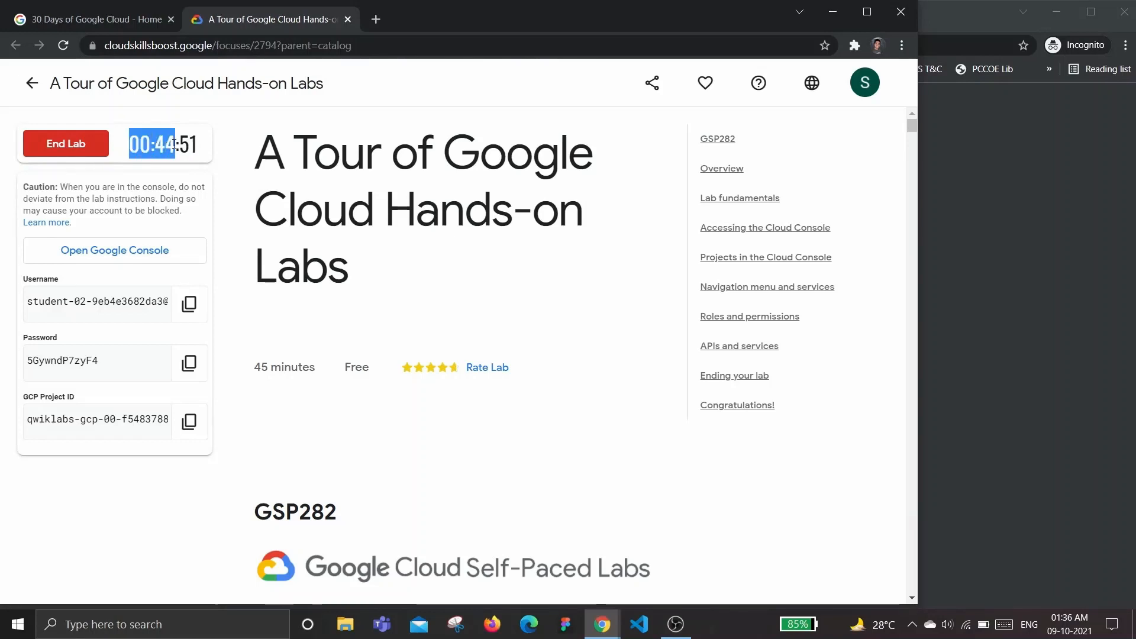
right_click(113, 251)
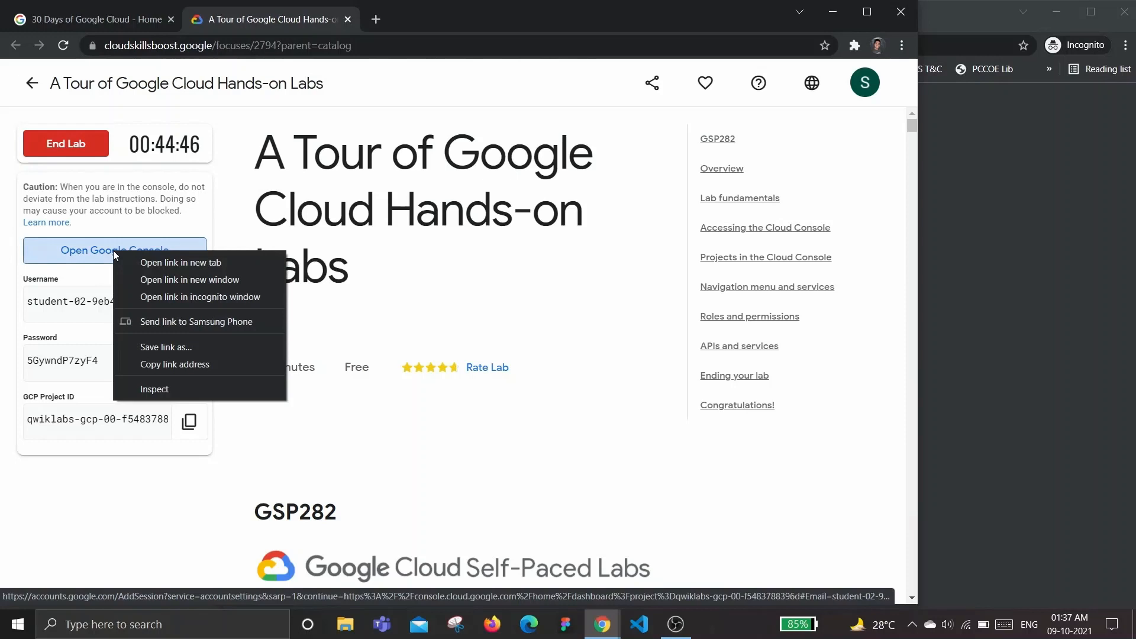
left_click(165, 365)
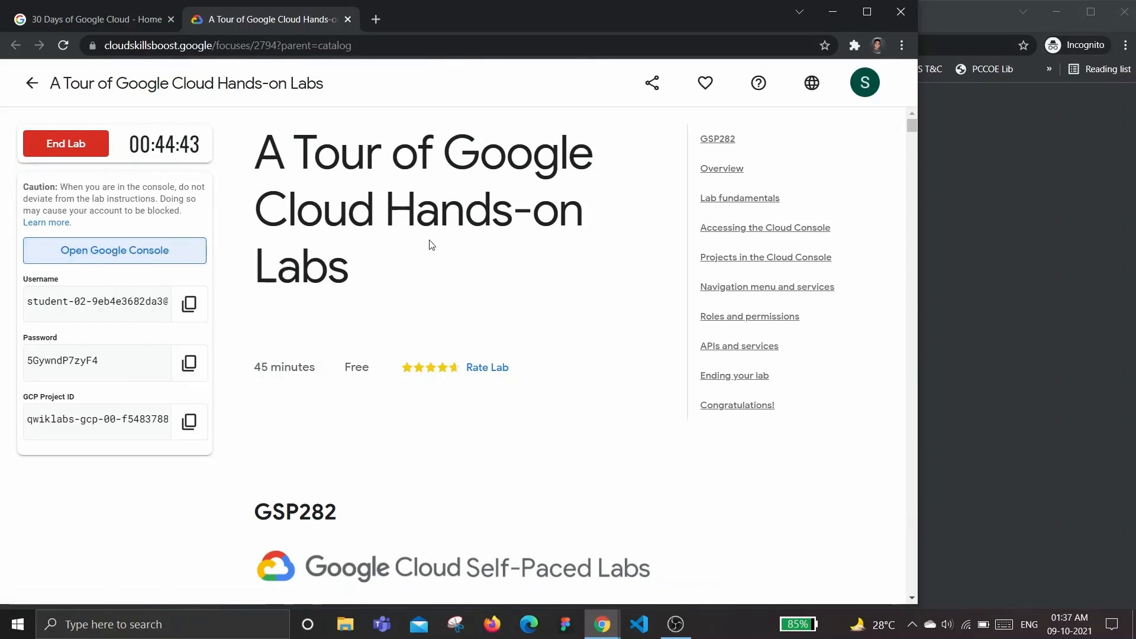
left_click(902, 46)
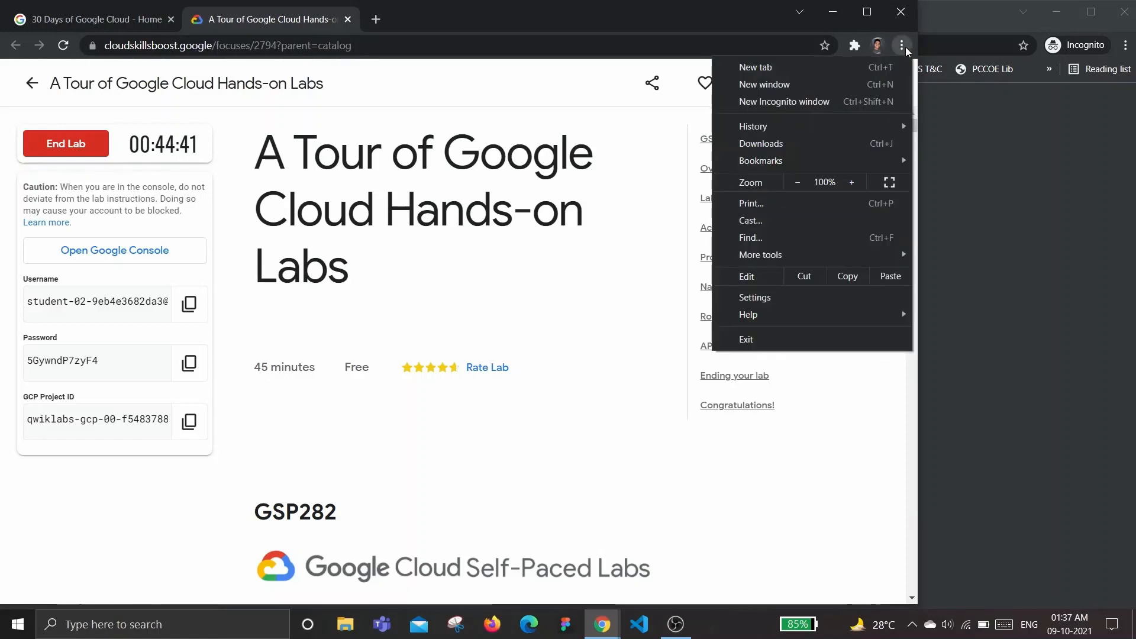
left_click(791, 101)
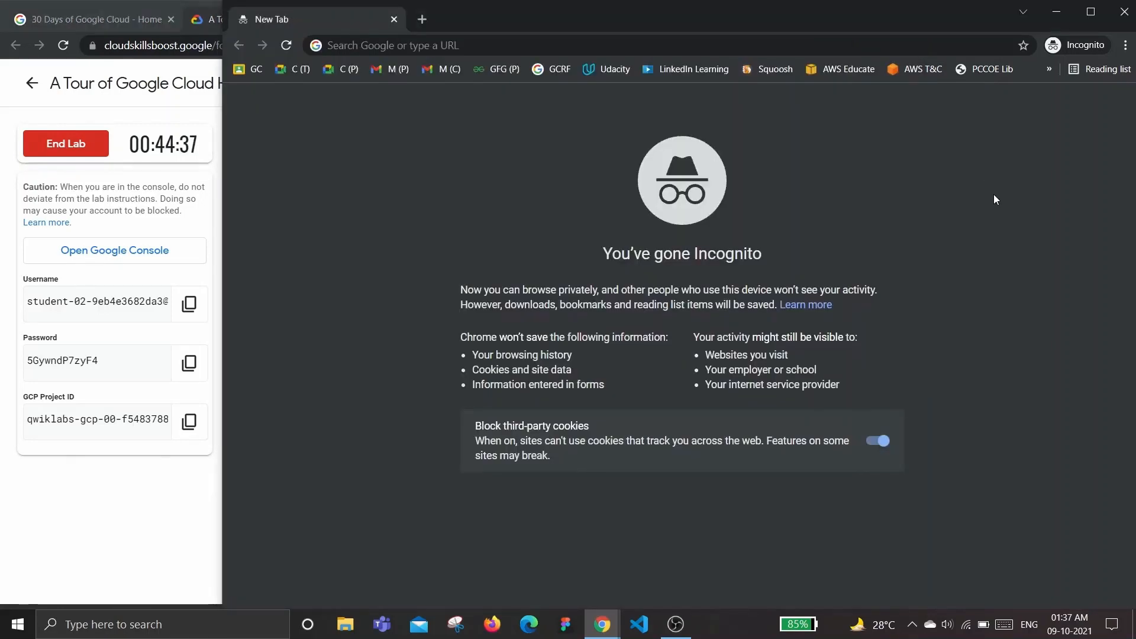
left_click(486, 47)
right_click(478, 43)
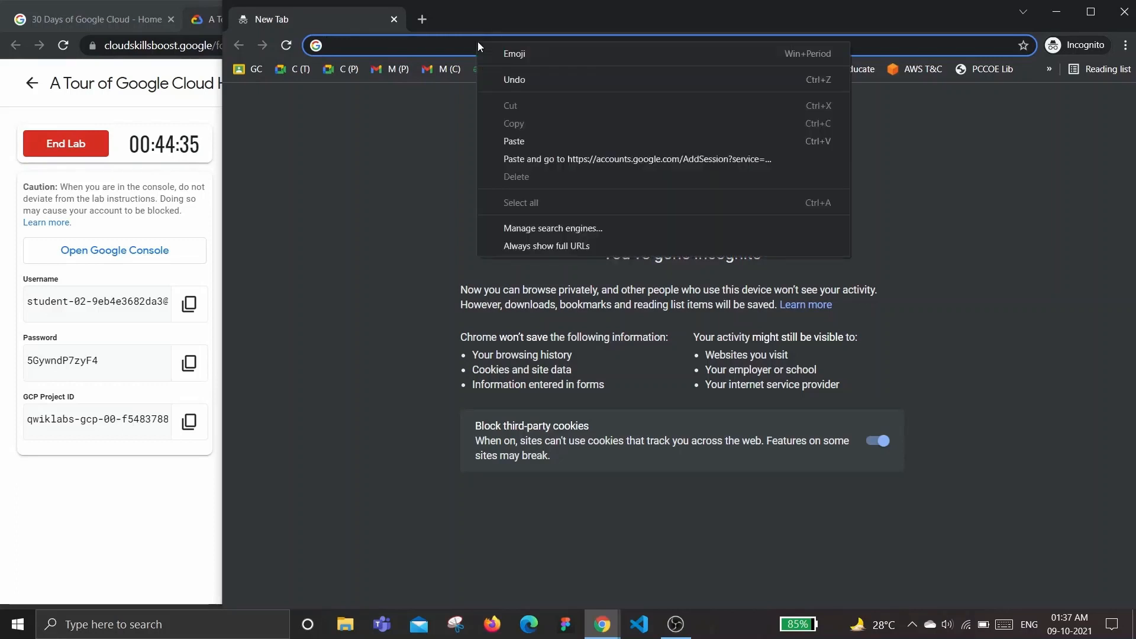
left_click(561, 159)
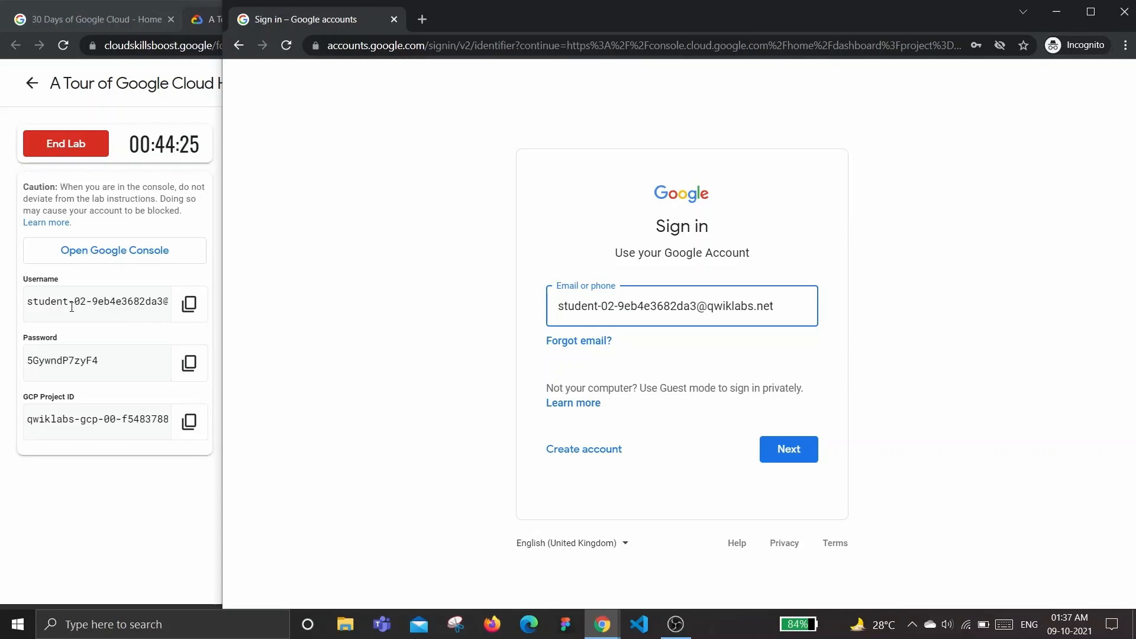
Step: Copy the lab password and sign in to the prefilled student account by entering it in the password field
left_click(189, 362)
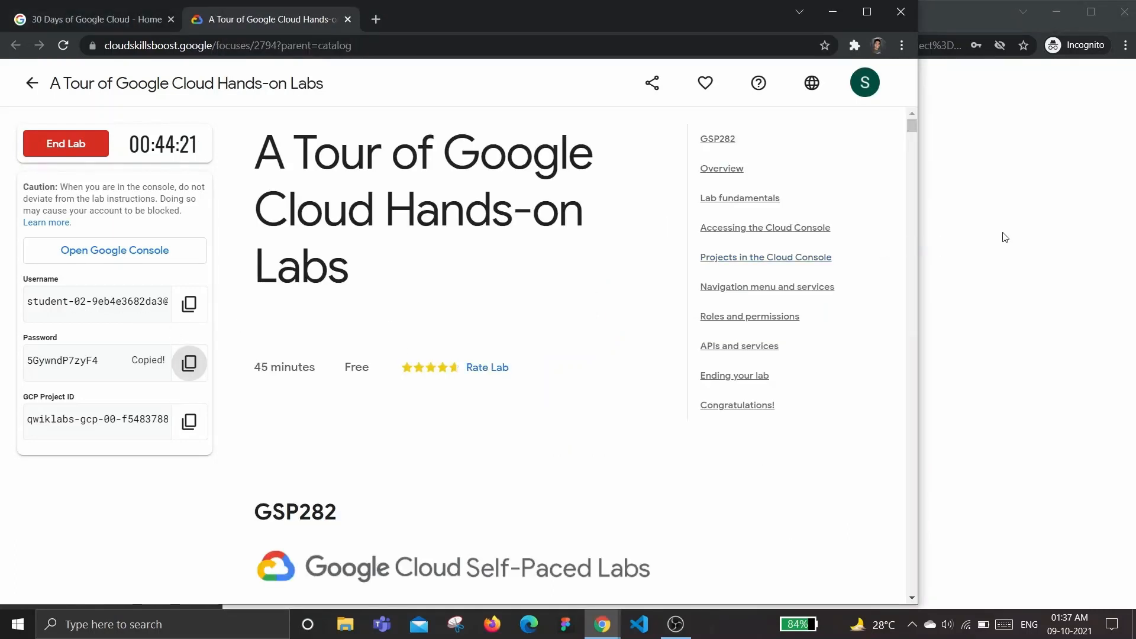
left_click(1004, 237)
left_click(787, 450)
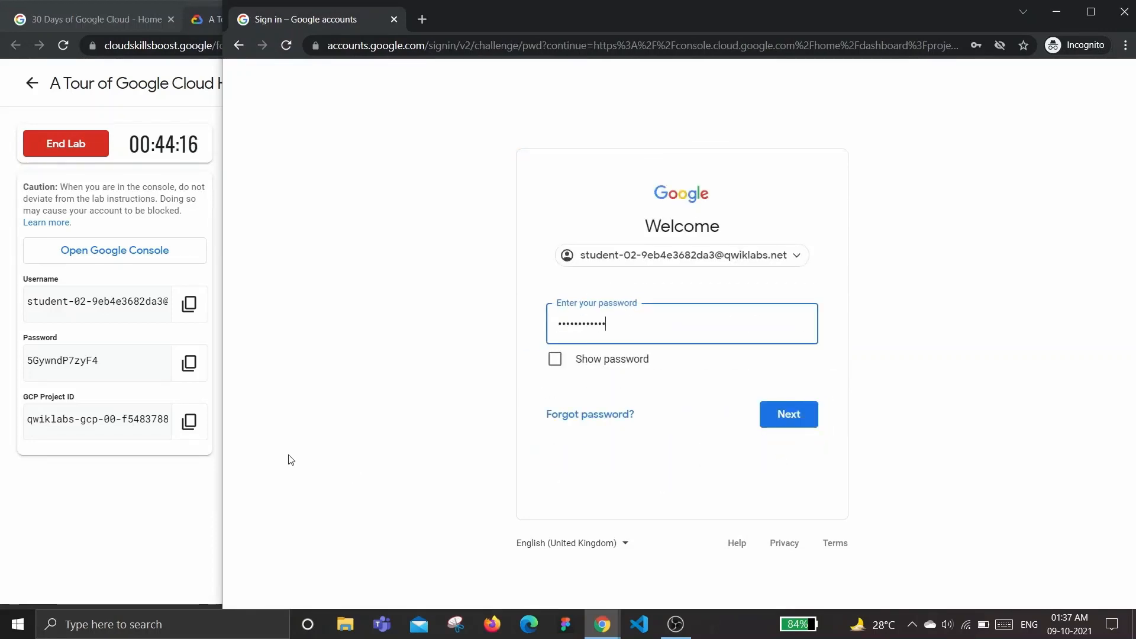
left_click(799, 422)
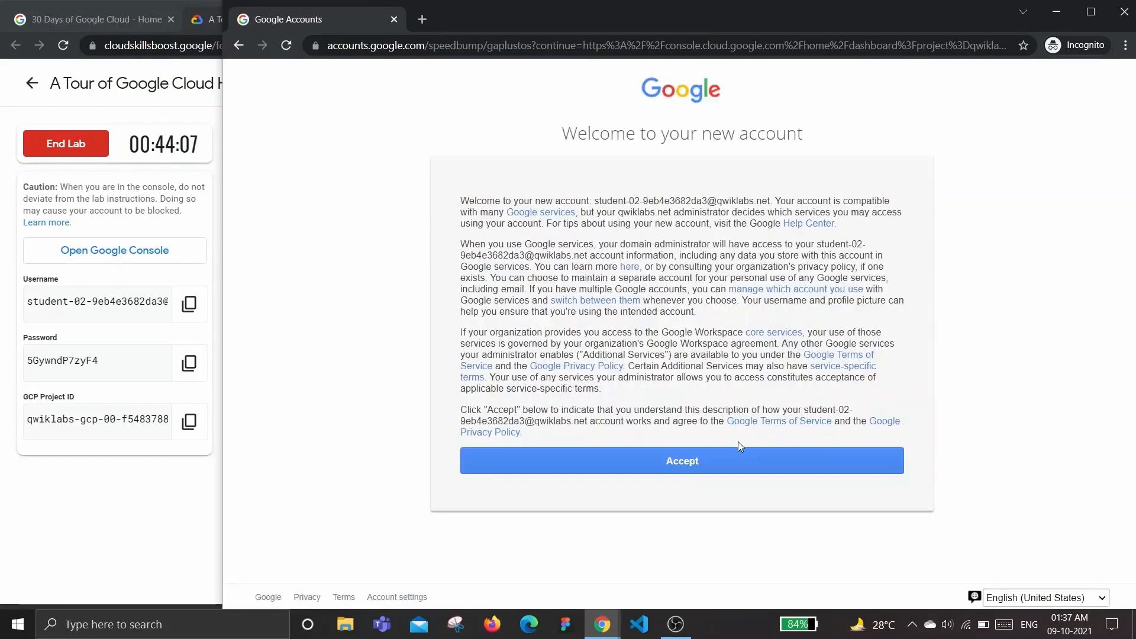
Step: Accept the new Google account's terms and agree to the Google Cloud Platform Terms of Service
left_click(701, 460)
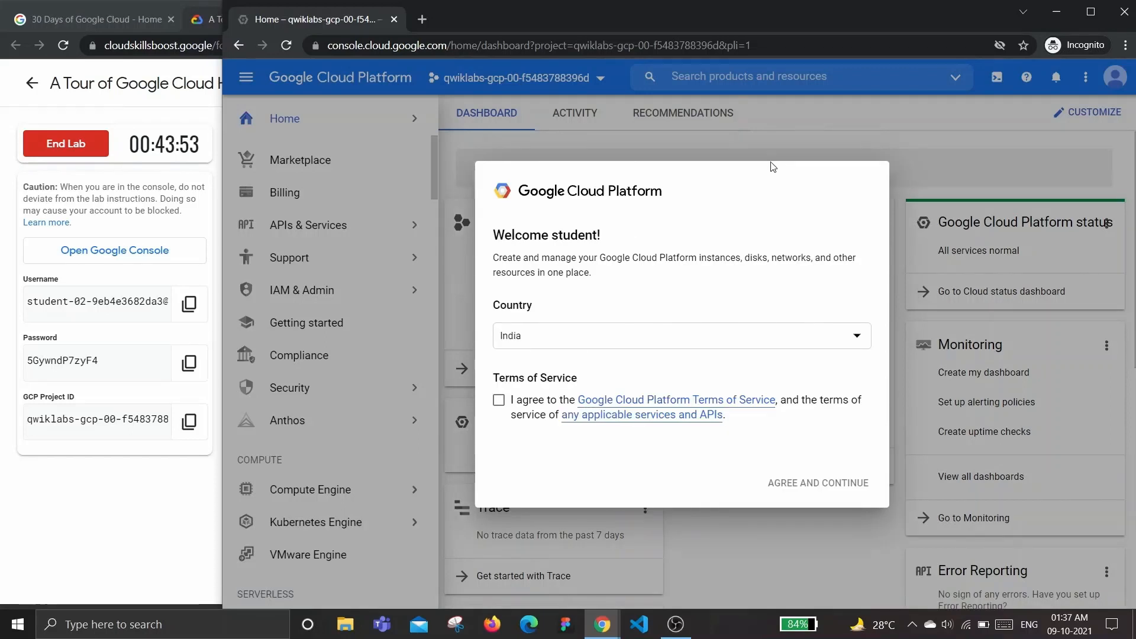
left_click(499, 400)
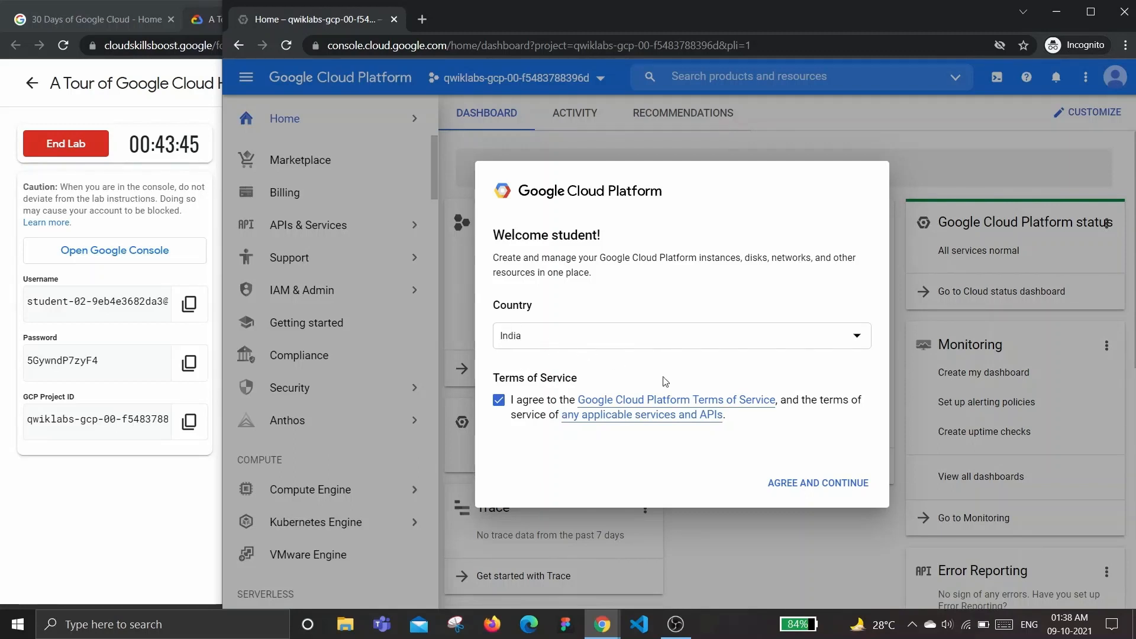
left_click(808, 486)
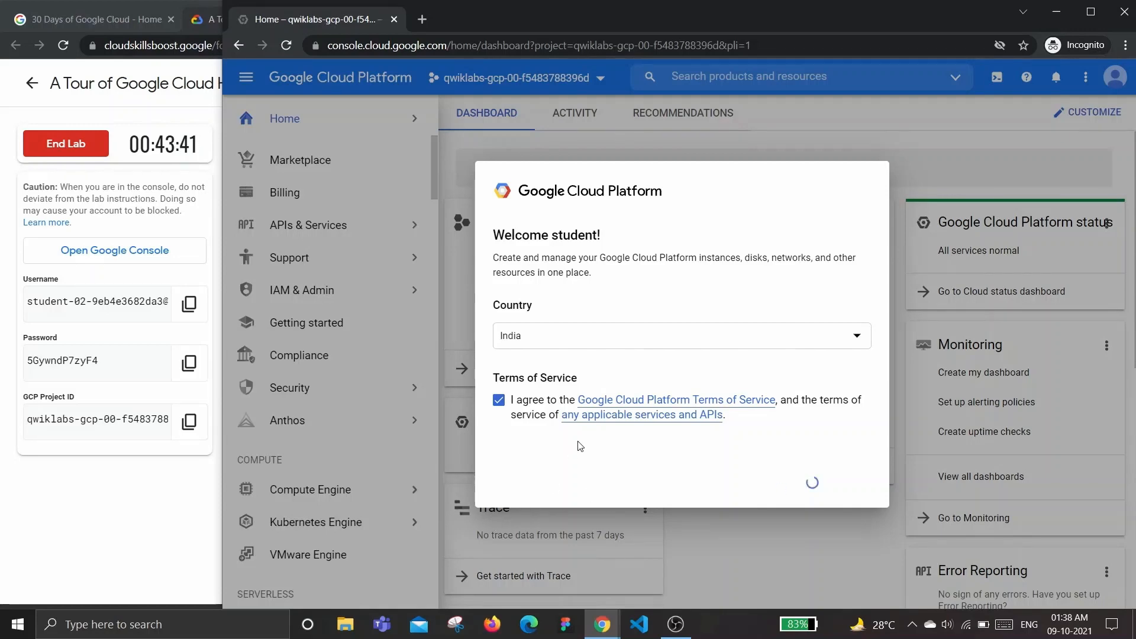
Step: Examine the Lab fundamentals section of the lab instructions and enlarge its sample lab image to inspect the score box
left_click(162, 520)
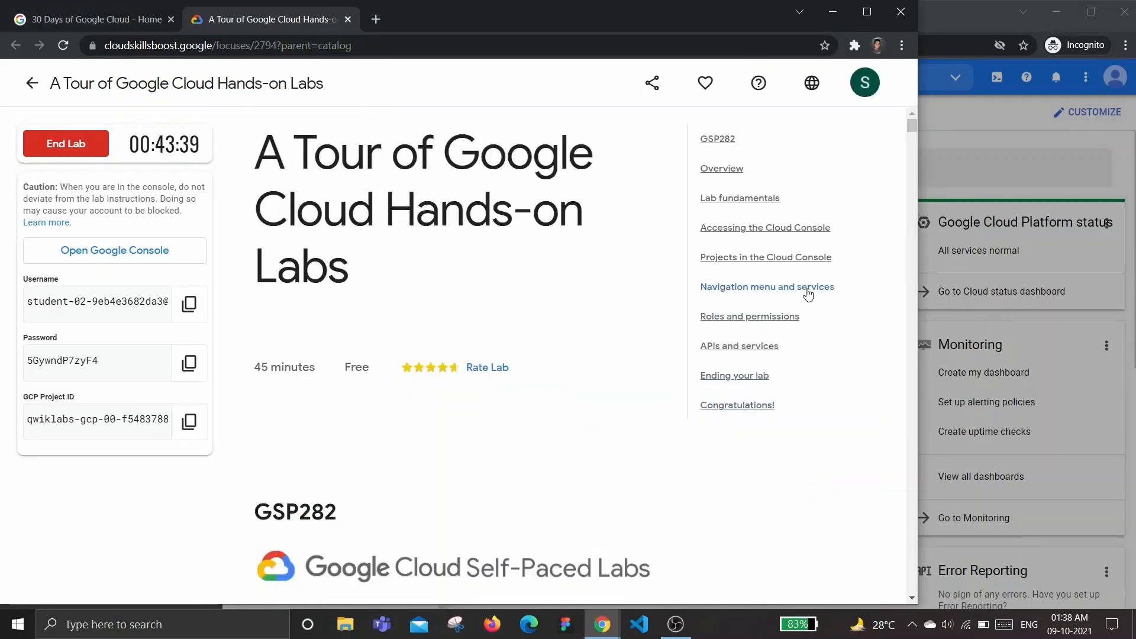
left_click(734, 199)
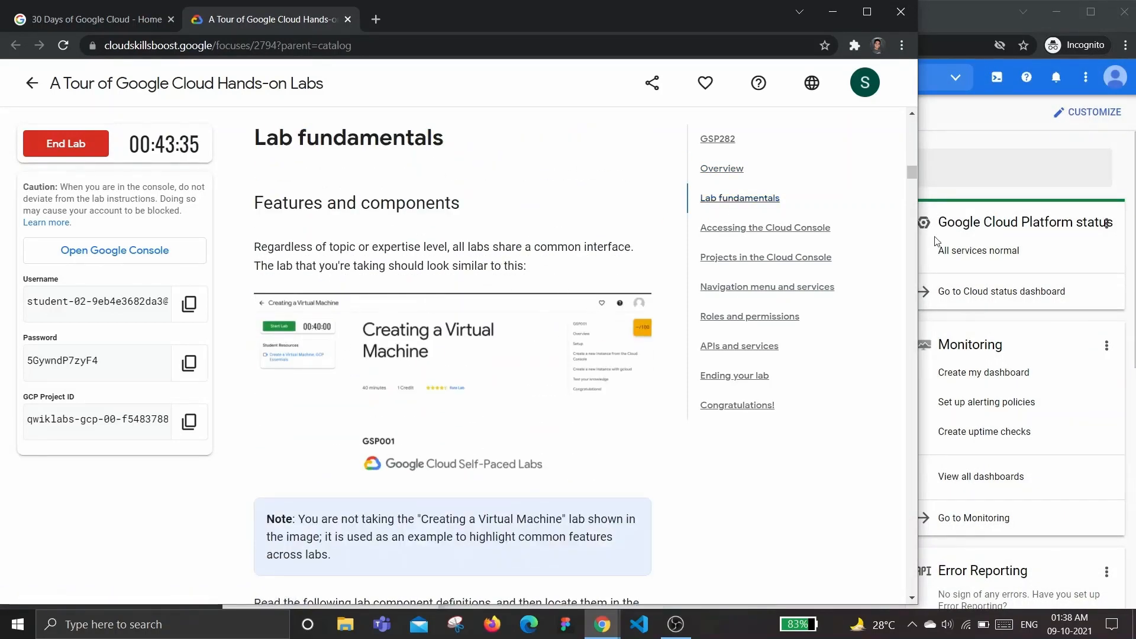
scroll(913, 171, "down", 1)
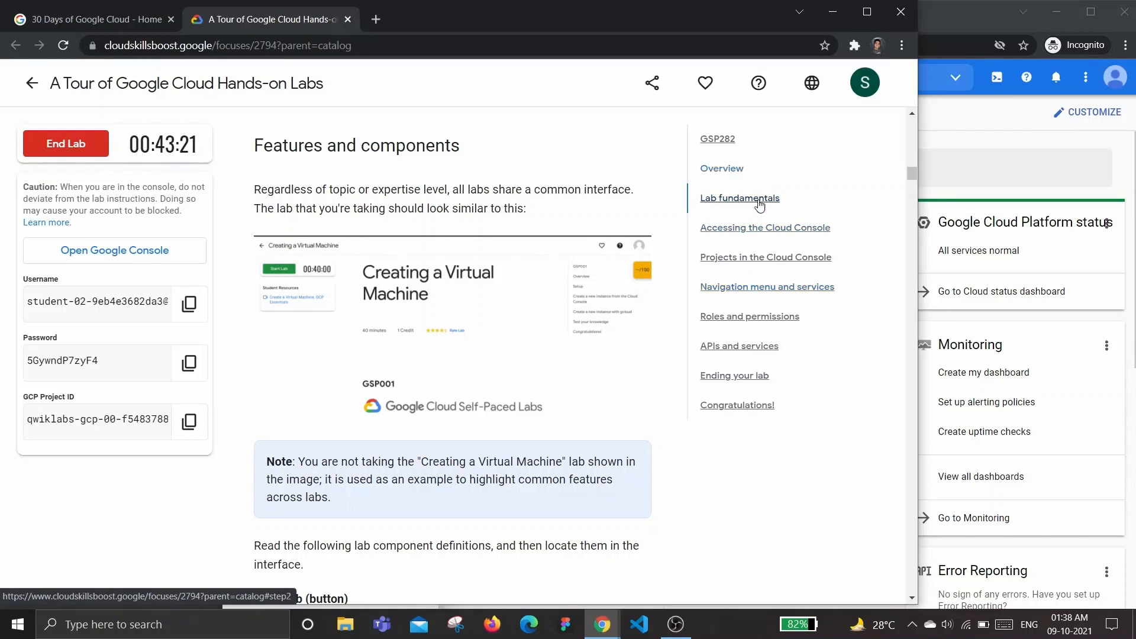
left_click(744, 231)
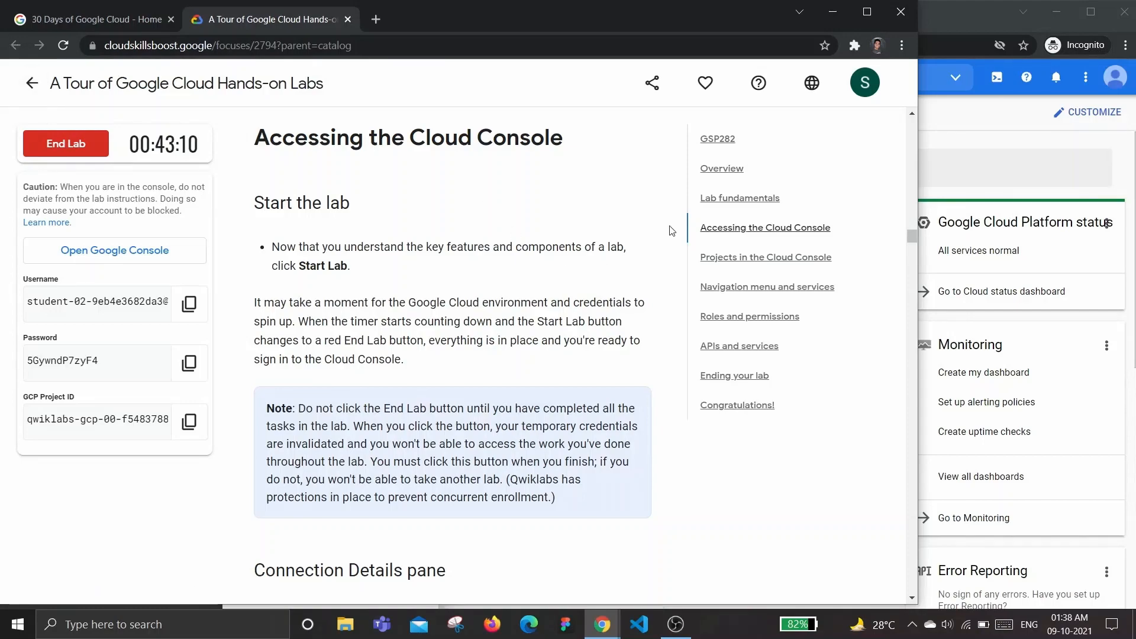
left_click(719, 199)
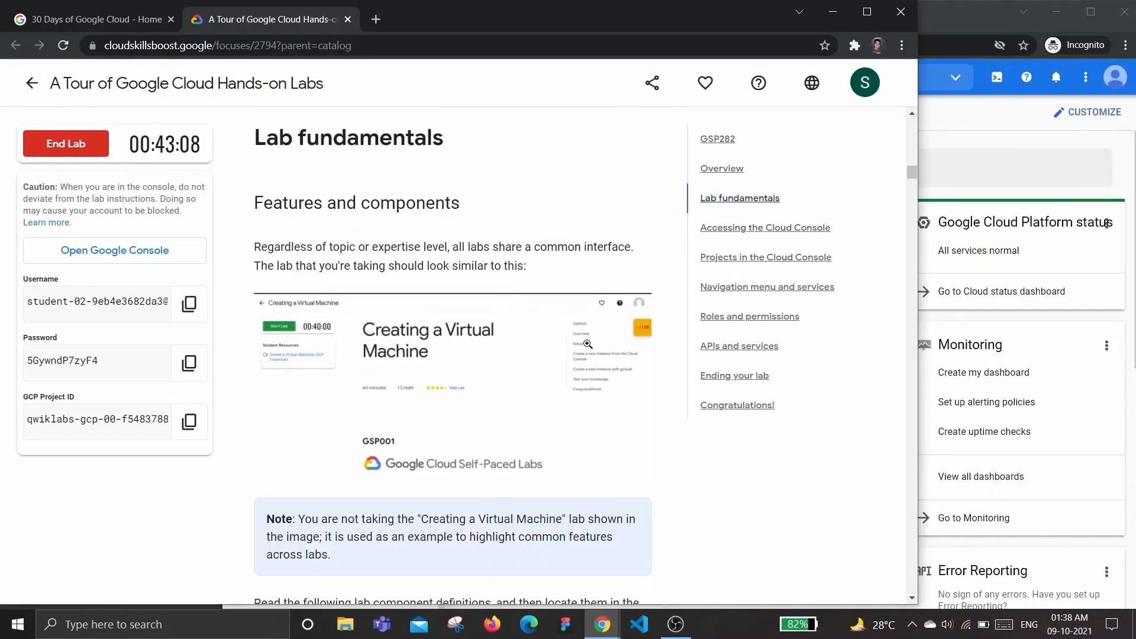
left_click(631, 339)
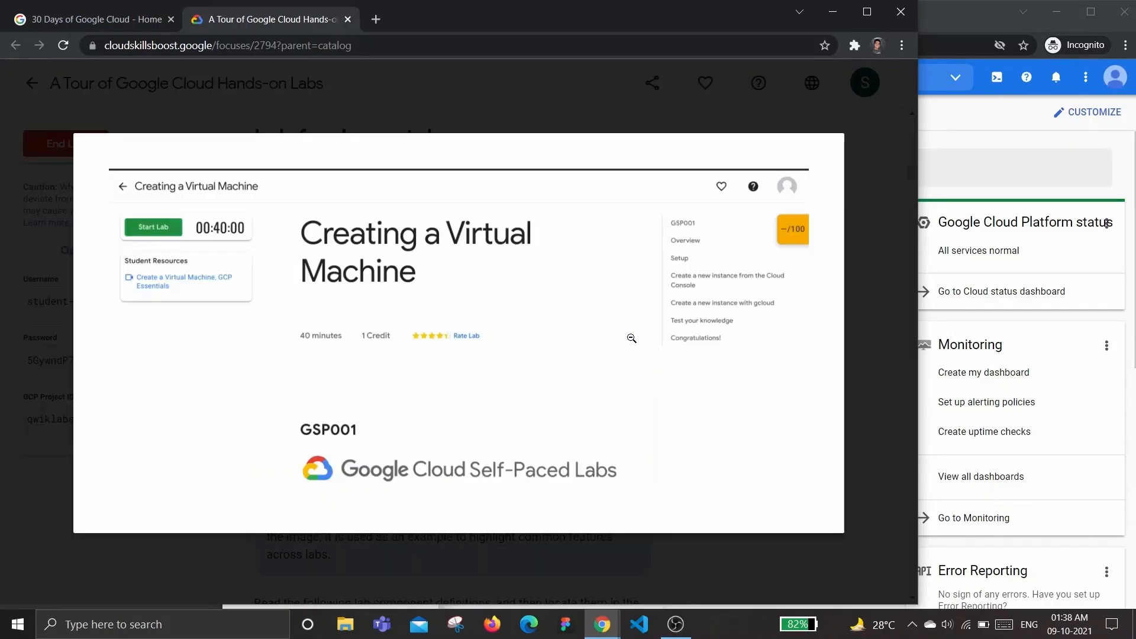
left_click(788, 232)
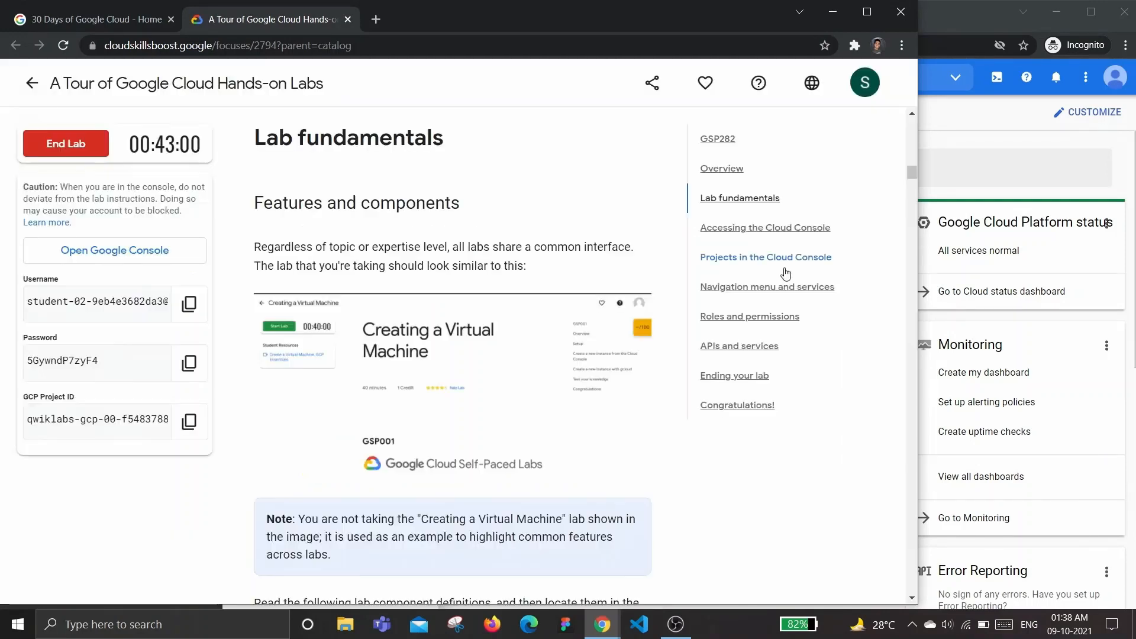
left_click(639, 332)
left_click(884, 260)
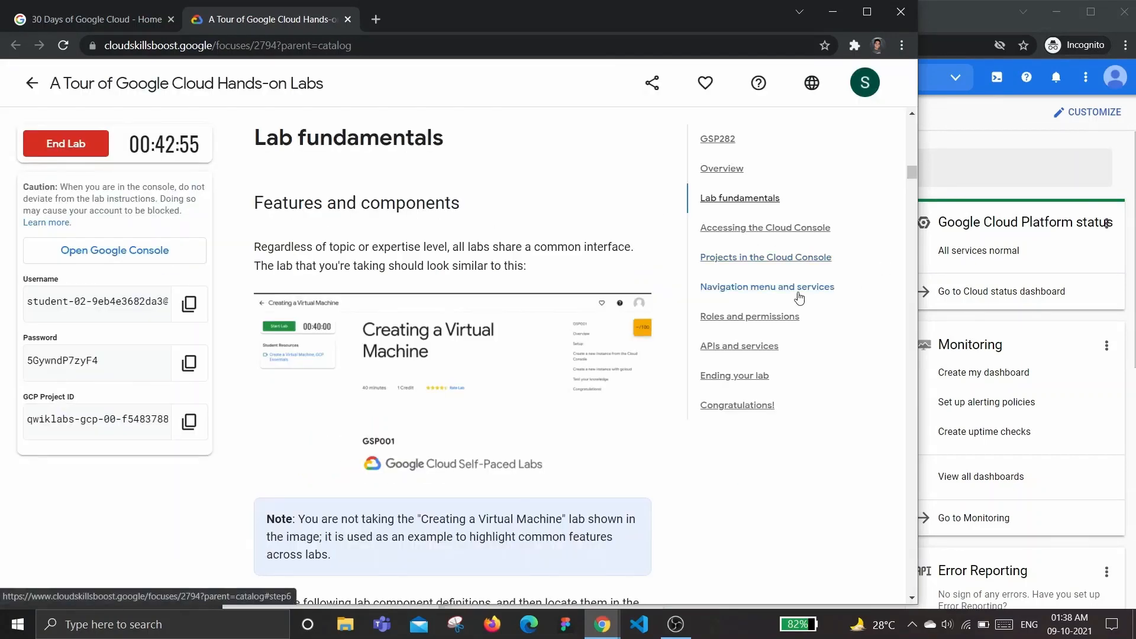
Step: Read the lab instructions from the Lab fundamentals quiz through the Task 1 sign-in steps under Accessing the Cloud Console
scroll(586, 326, "down", 20)
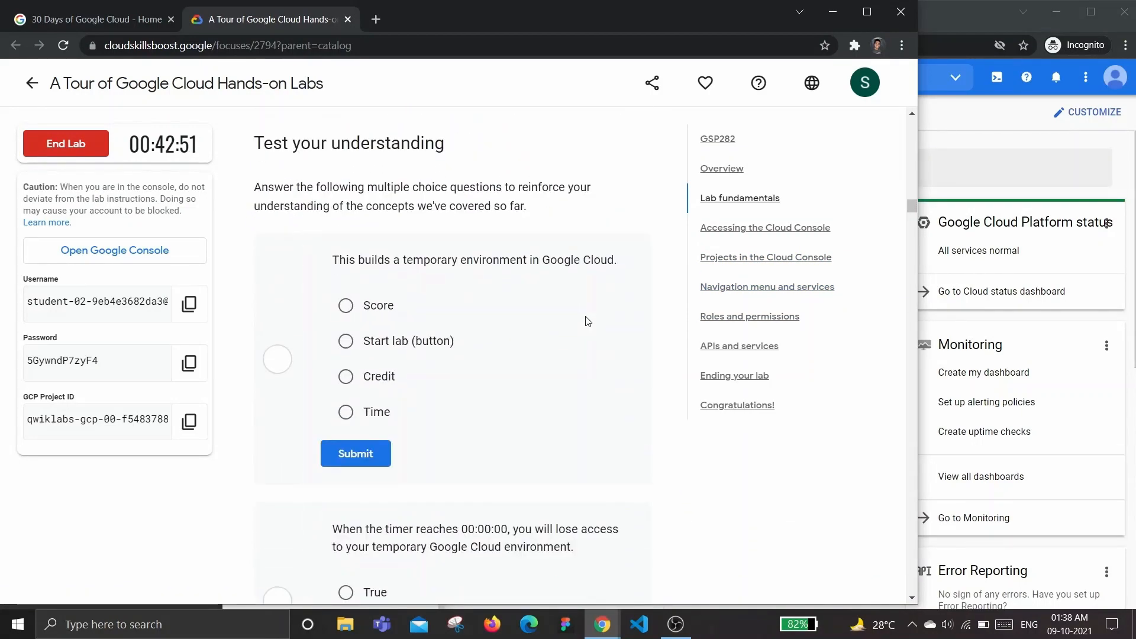
scroll(583, 314, "down", 12)
scroll(575, 299, "down", 7)
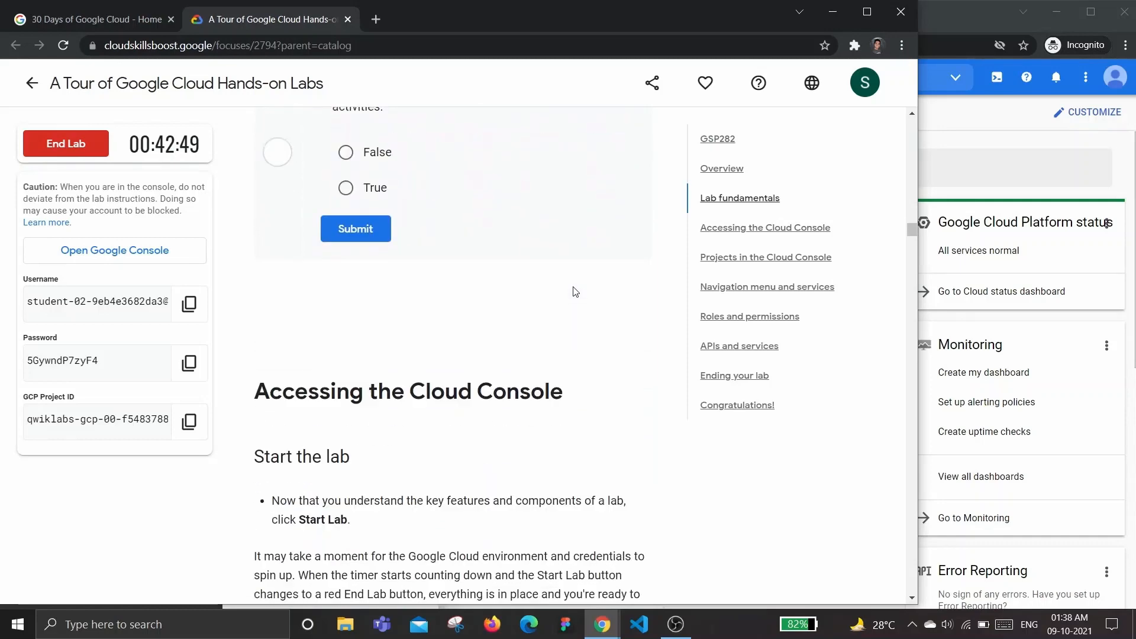
scroll(517, 175, "up", 1)
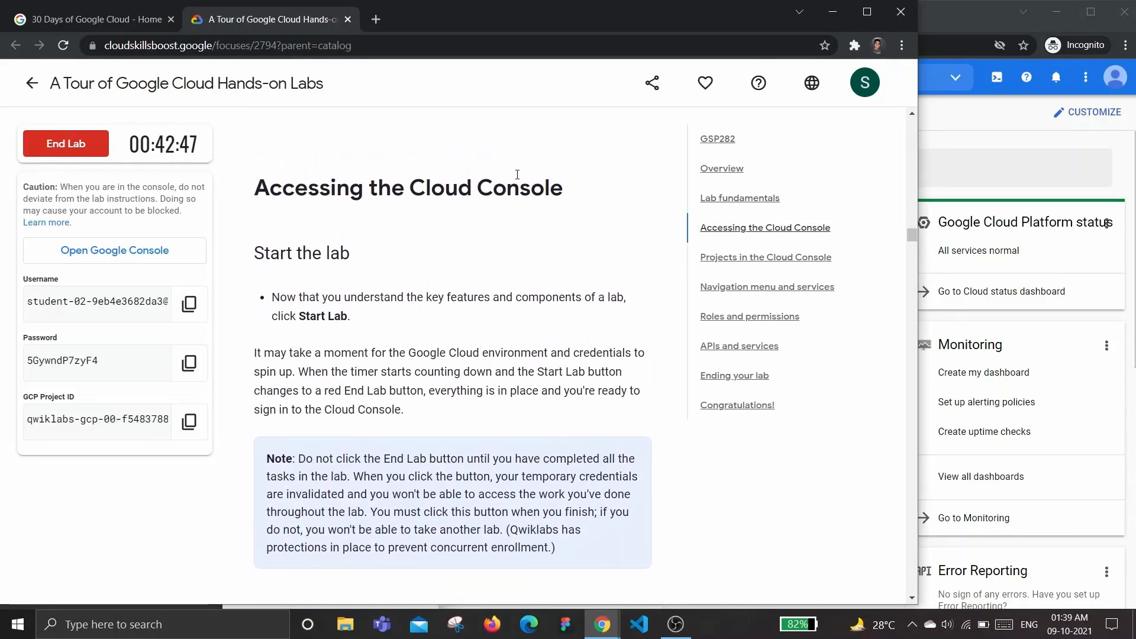
scroll(450, 285, "down", 2)
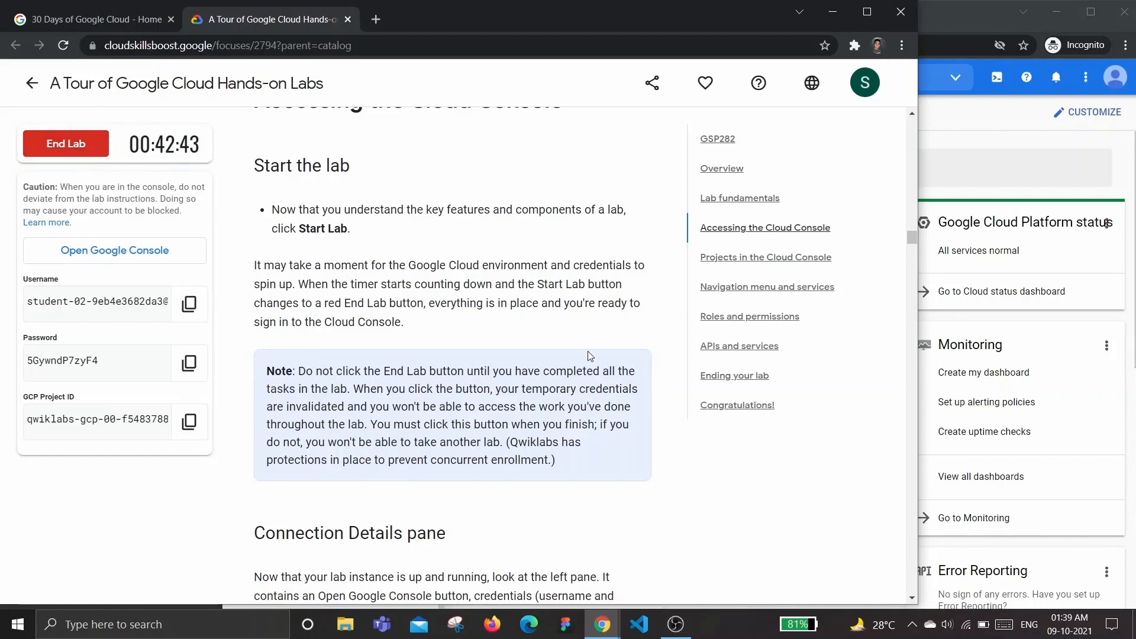
scroll(590, 356, "down", 6)
scroll(590, 355, "down", 4)
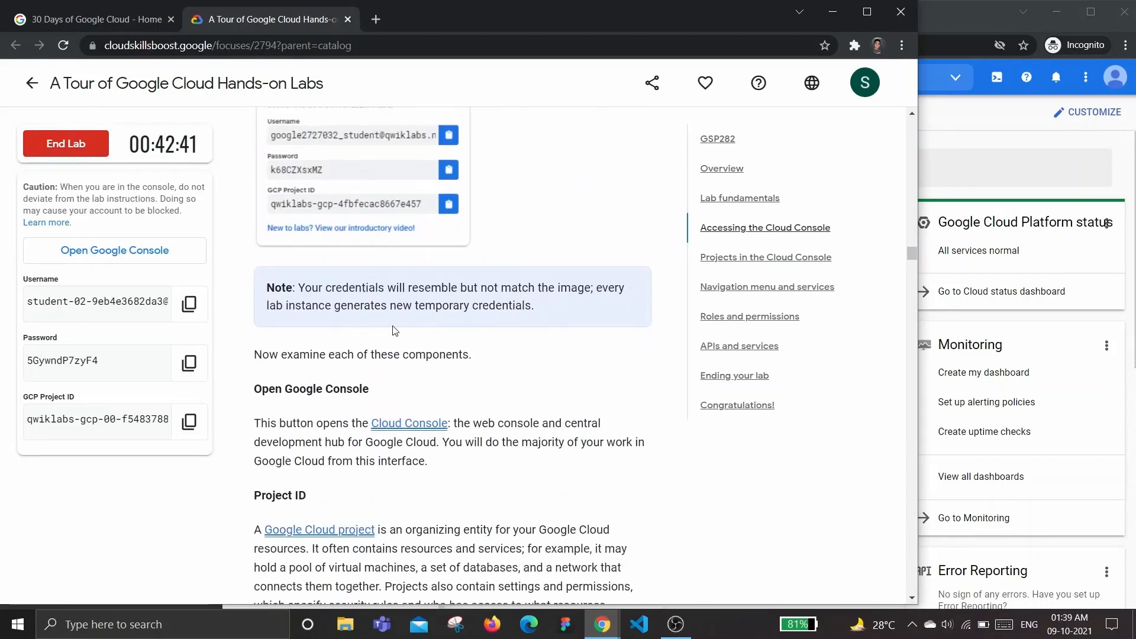
scroll(439, 319, "down", 12)
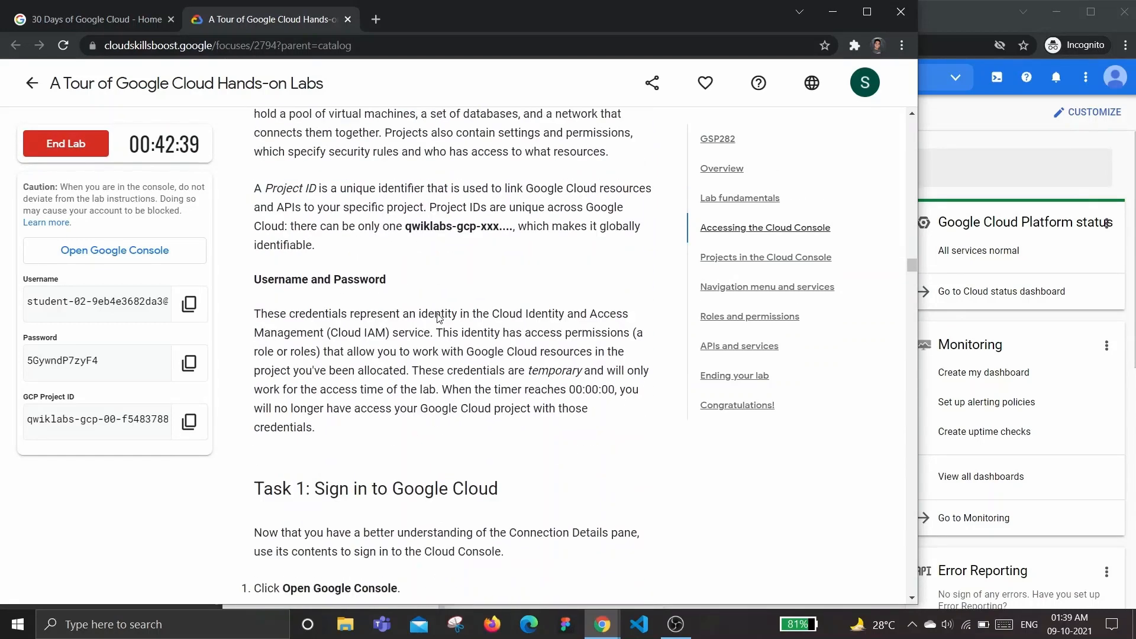
scroll(402, 279, "up", 1)
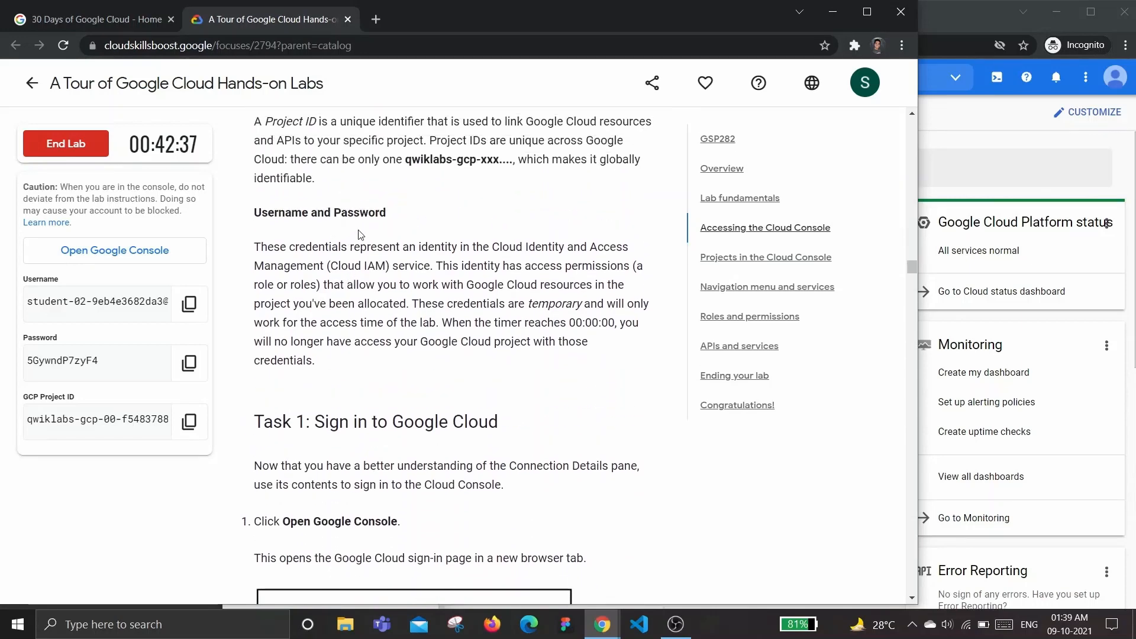
scroll(407, 321, "down", 2)
scroll(407, 321, "down", 4)
scroll(347, 131, "up", 2)
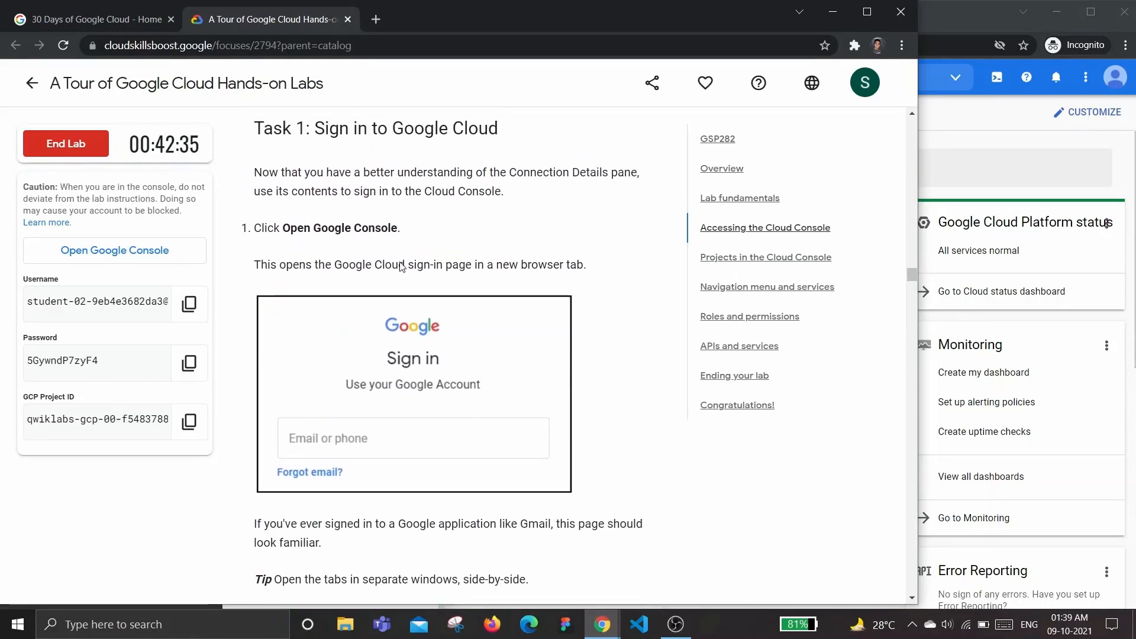
scroll(517, 340, "down", 8)
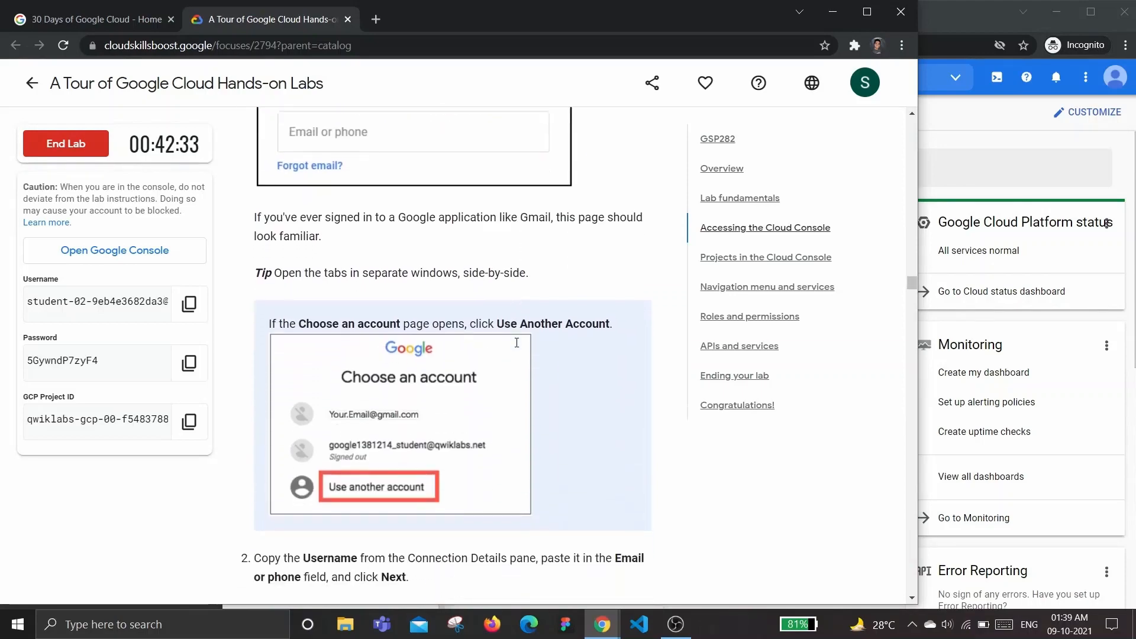
scroll(516, 347, "down", 13)
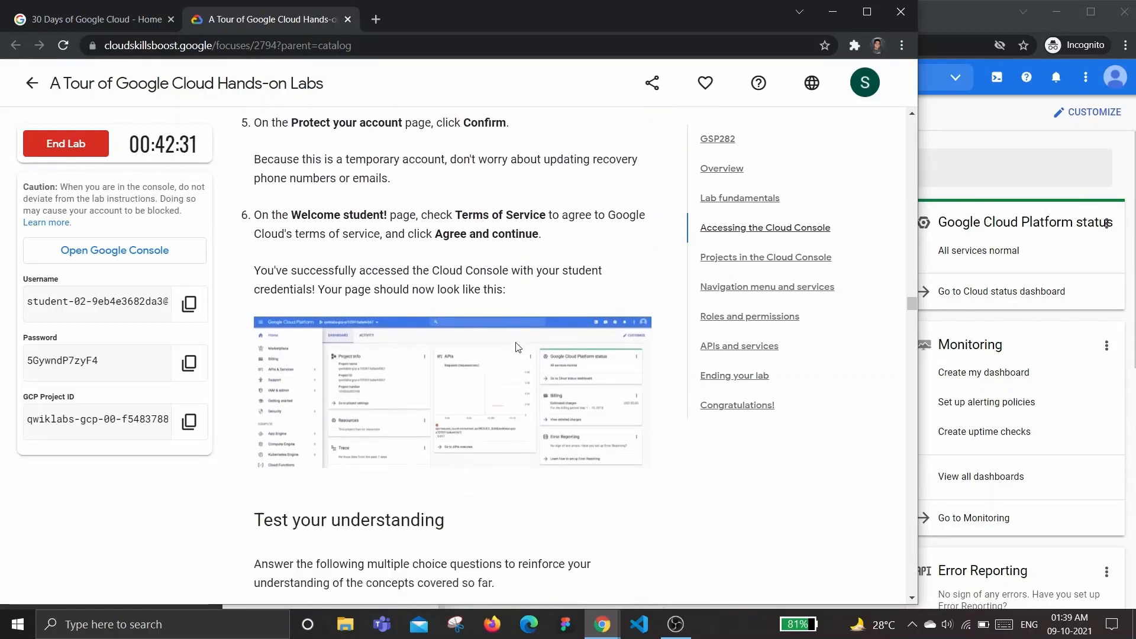
Step: Review the lab's Task 1 sign-in steps and read on through the quiz to the Projects in the Cloud Console section
scroll(517, 344, "up", 16)
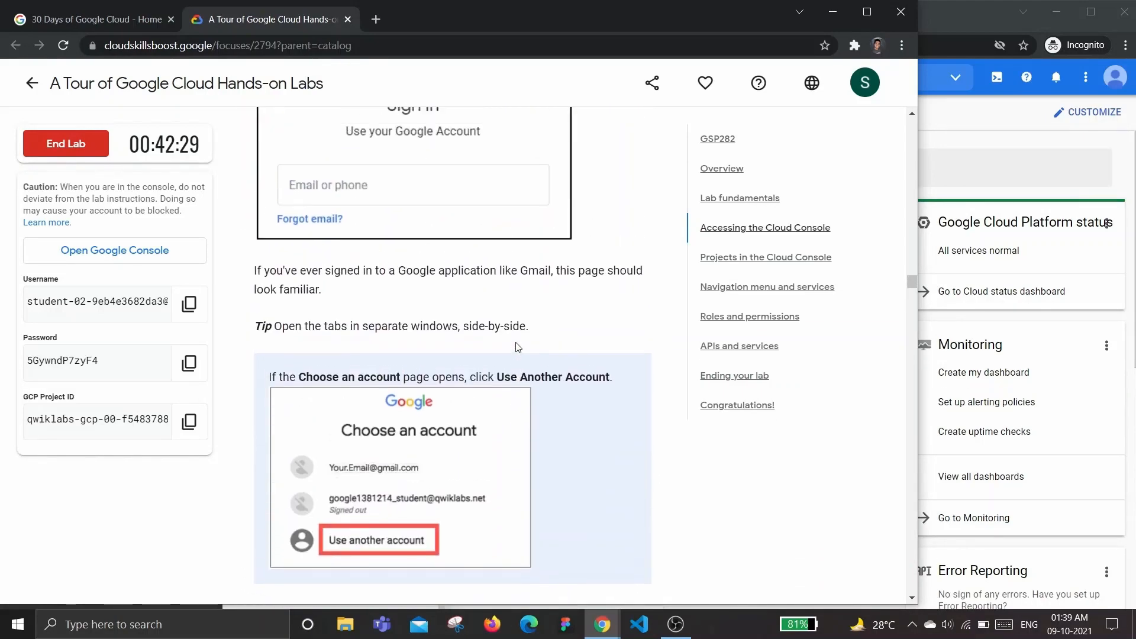
scroll(517, 347, "up", 1)
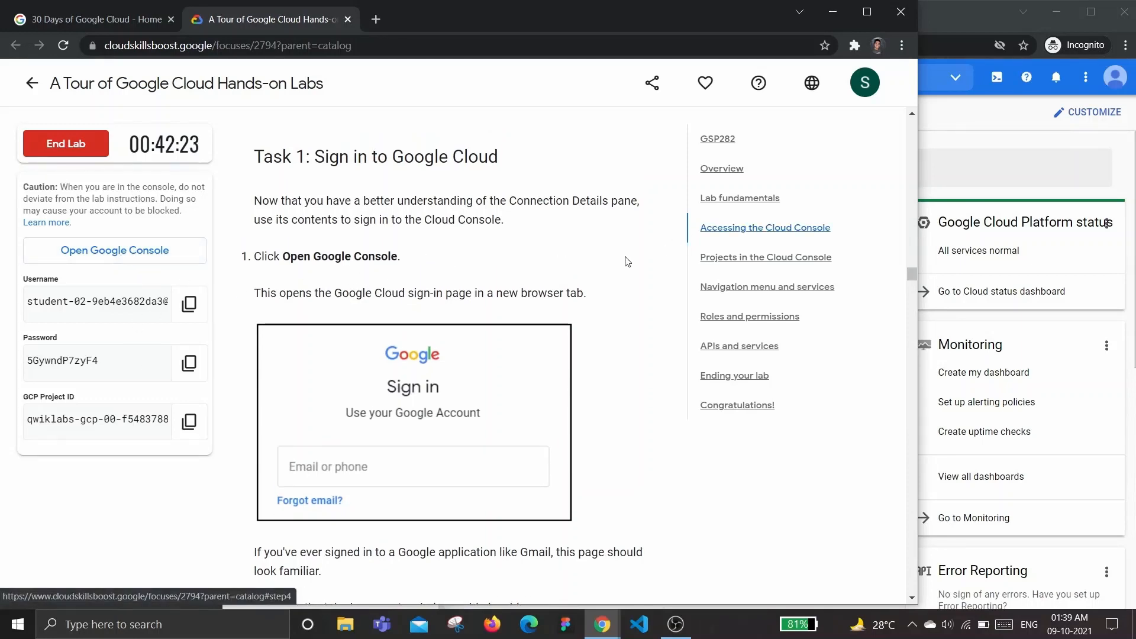
scroll(568, 282, "down", 5)
scroll(568, 282, "down", 2)
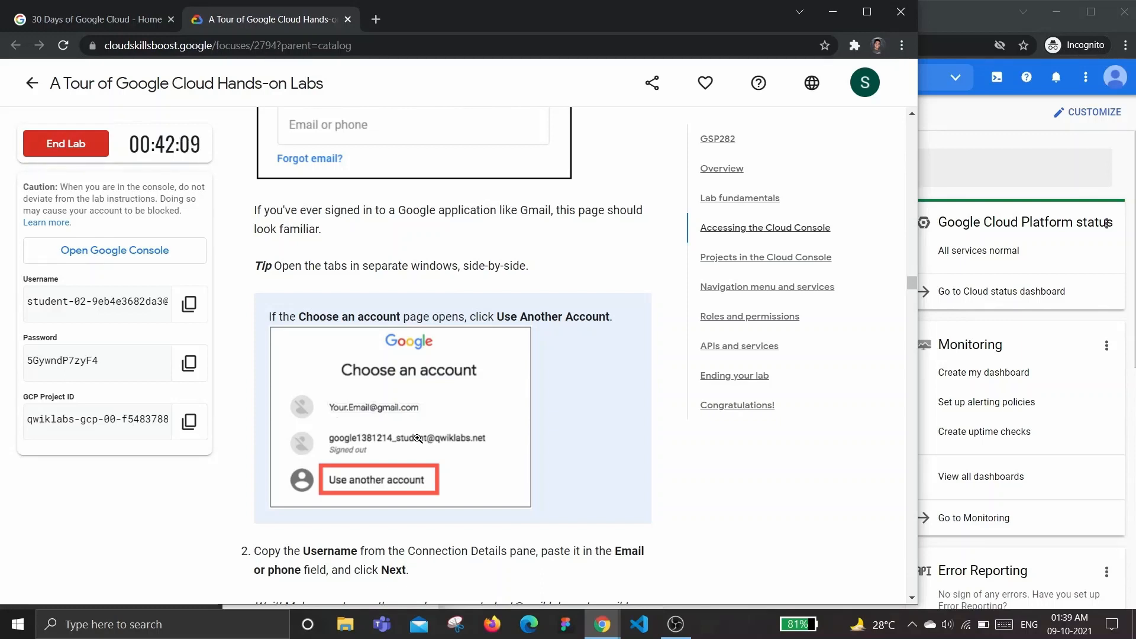
scroll(418, 438, "down", 1)
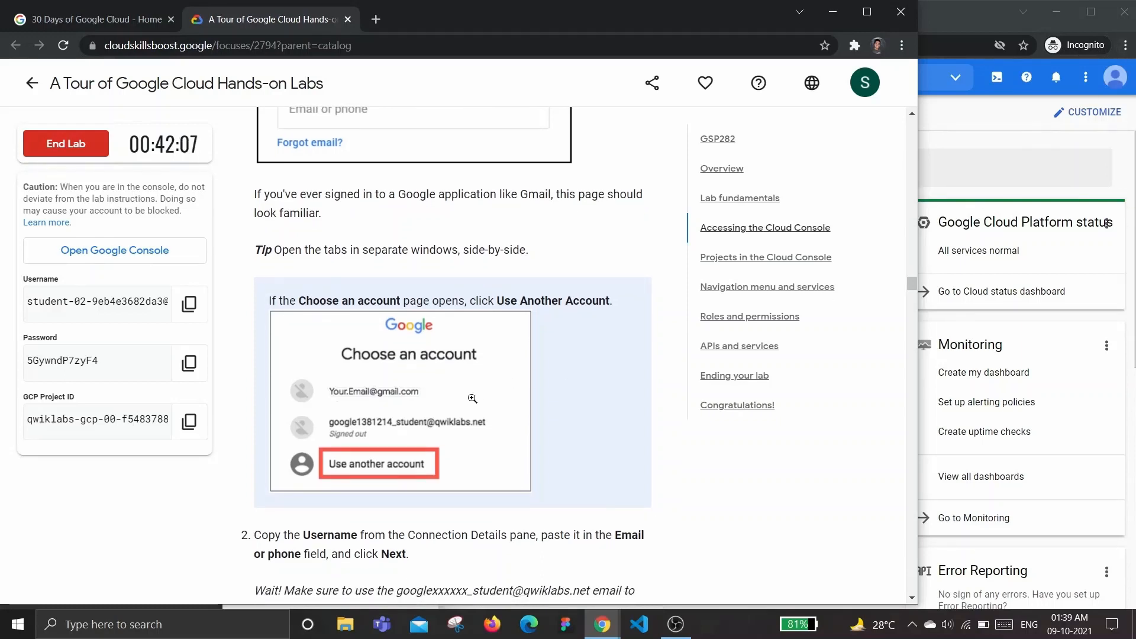
scroll(473, 398, "down", 6)
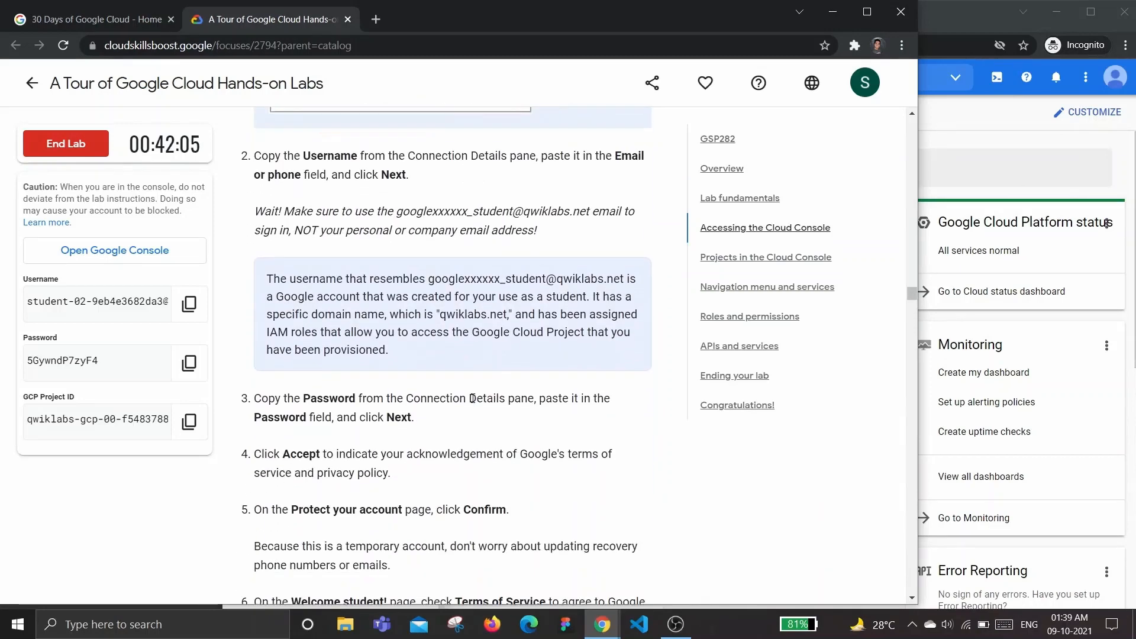
scroll(472, 398, "down", 12)
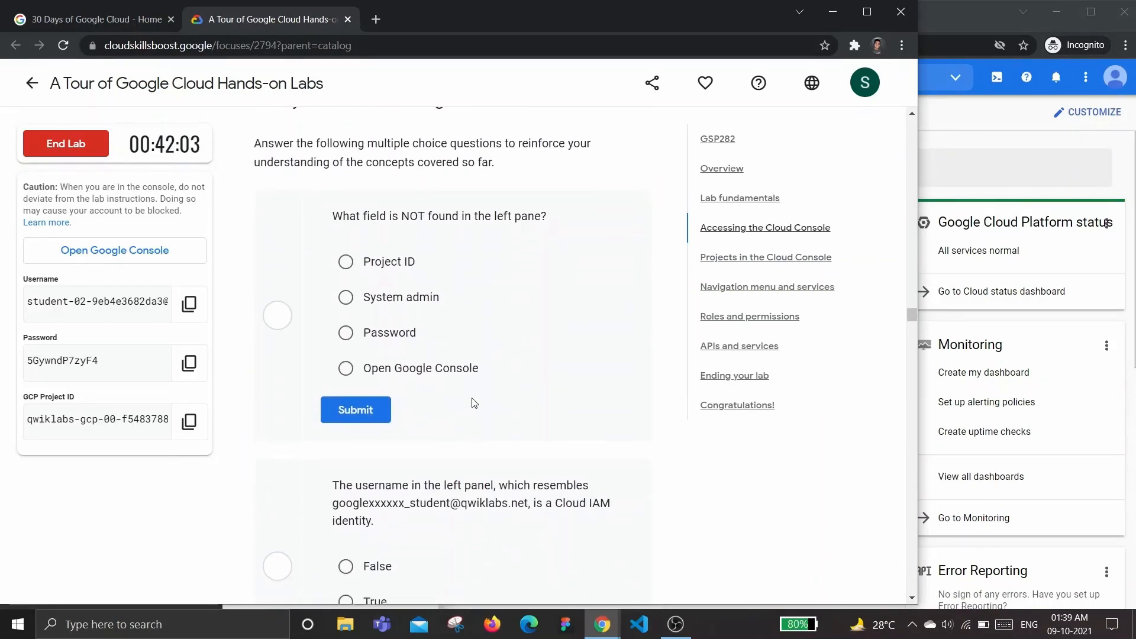
scroll(474, 403, "down", 5)
scroll(472, 401, "up", 5)
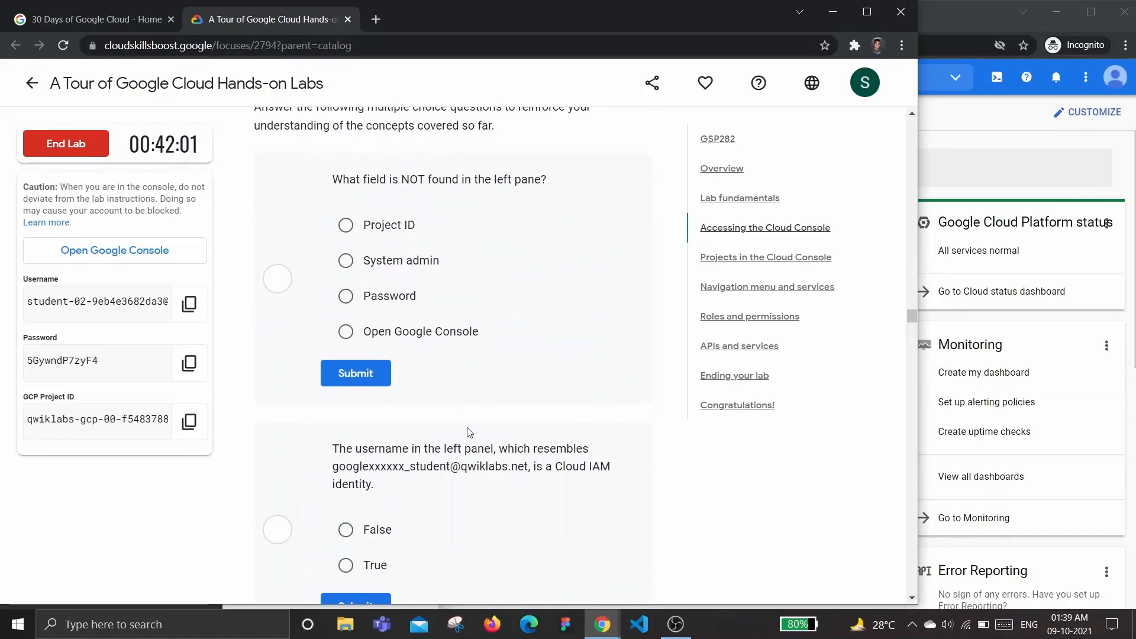
scroll(472, 467, "down", 13)
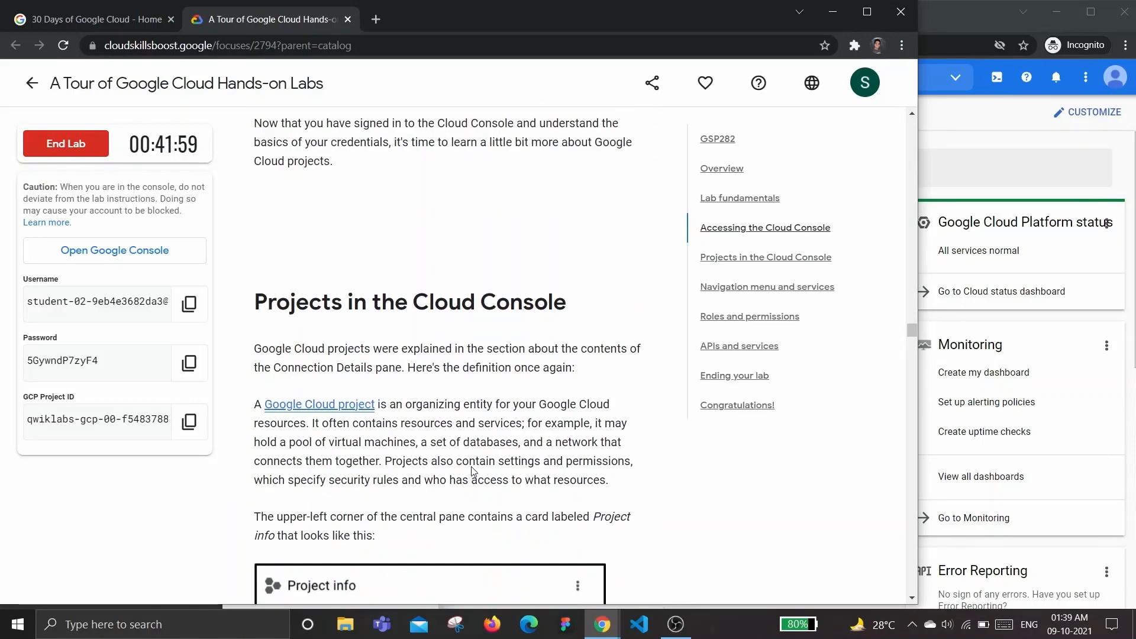
scroll(460, 198, "down", 1)
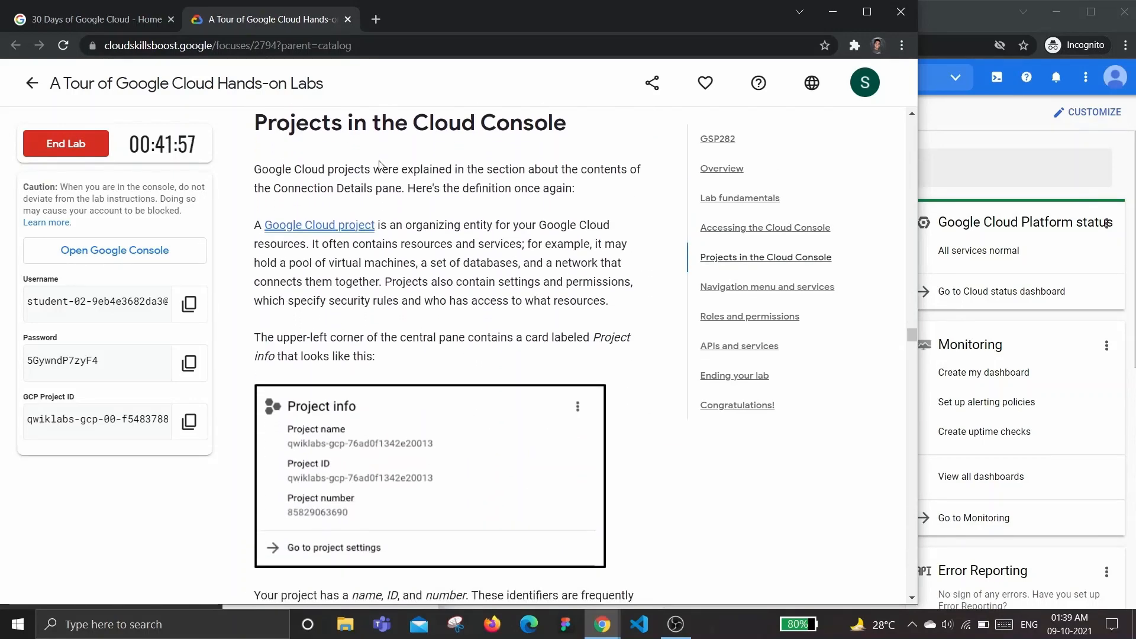
scroll(499, 226, "down", 2)
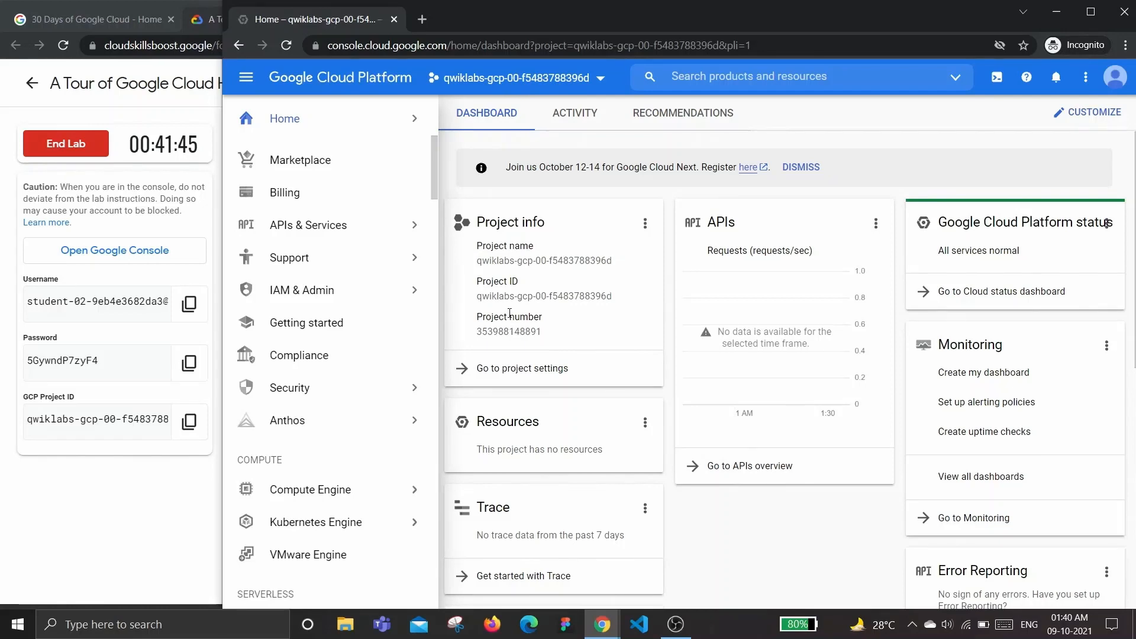
Step: In the Cloud Console, examine the starred, all and recent project lists in the project selector, and close it
left_click(541, 85)
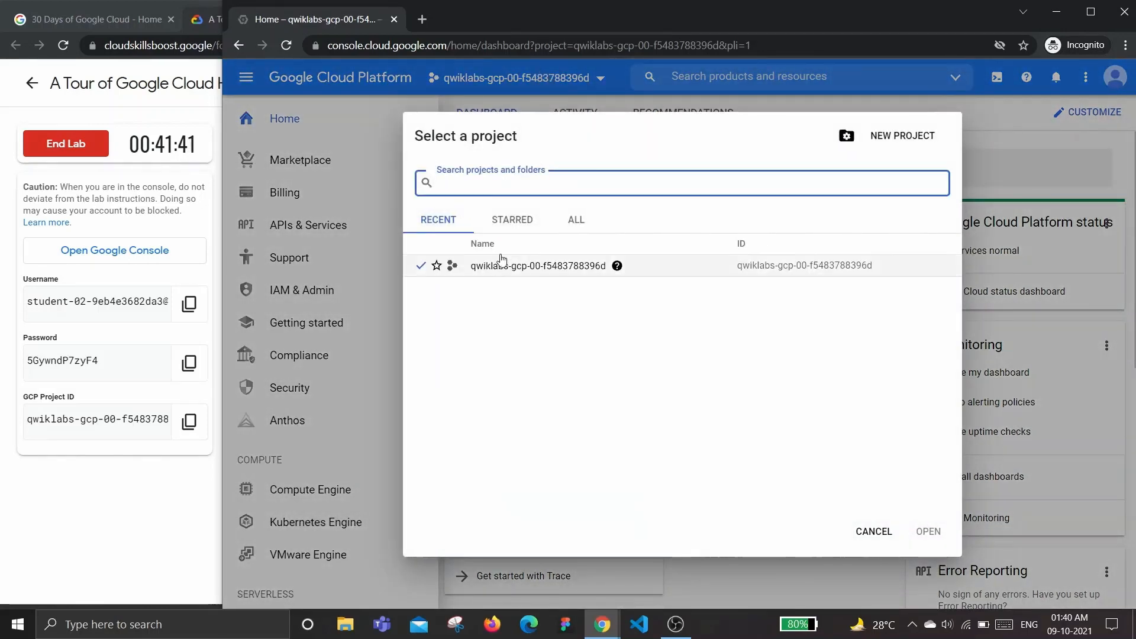
left_click(512, 219)
left_click(575, 221)
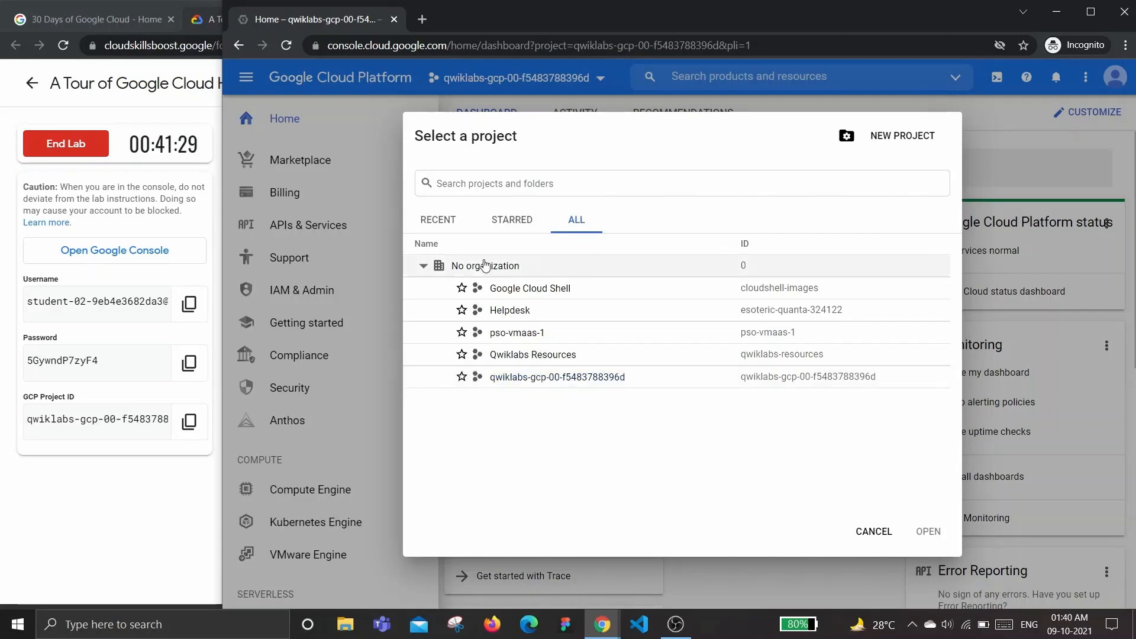
left_click(447, 232)
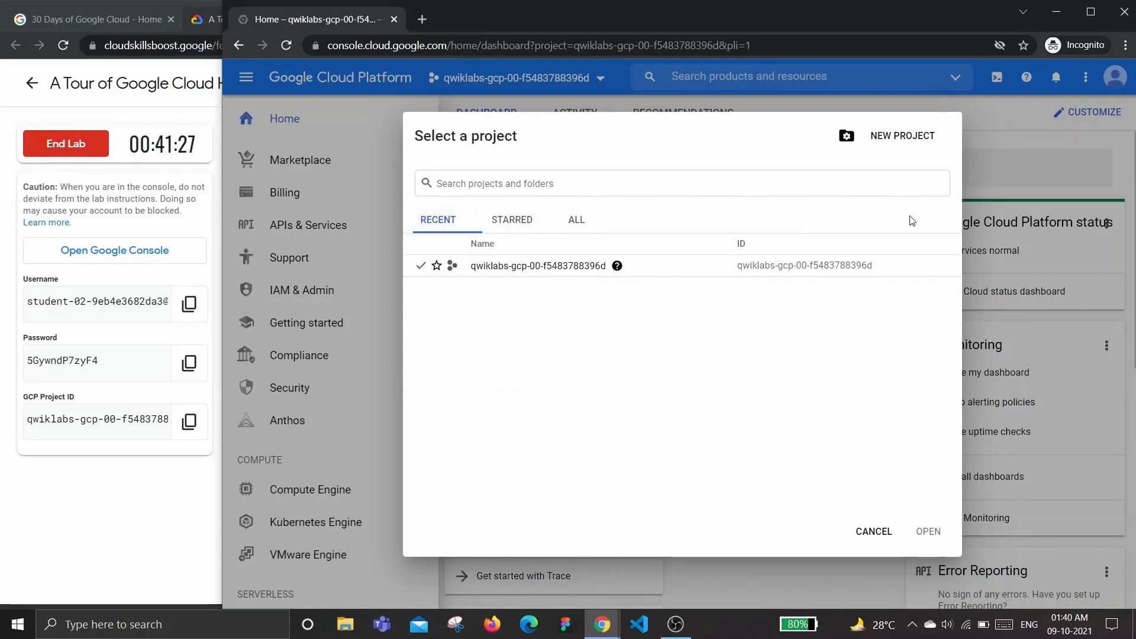
left_click(488, 87)
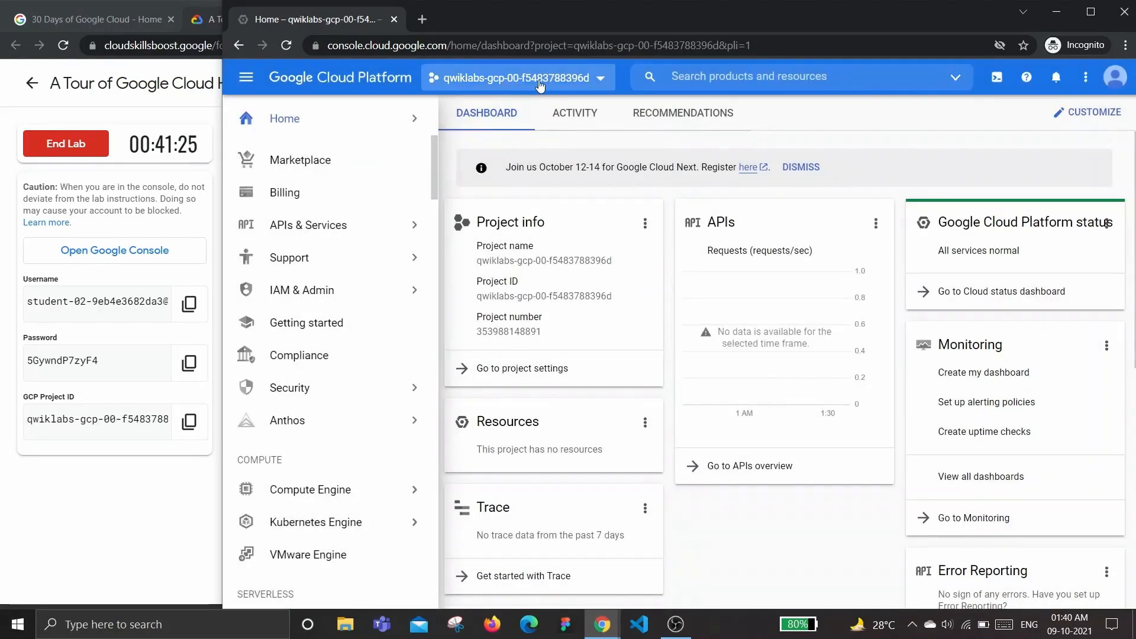
Step: Switch to the Helpdesk project from the list of all projects, and return to the lab's qwiklabs-gcp project
left_click(541, 84)
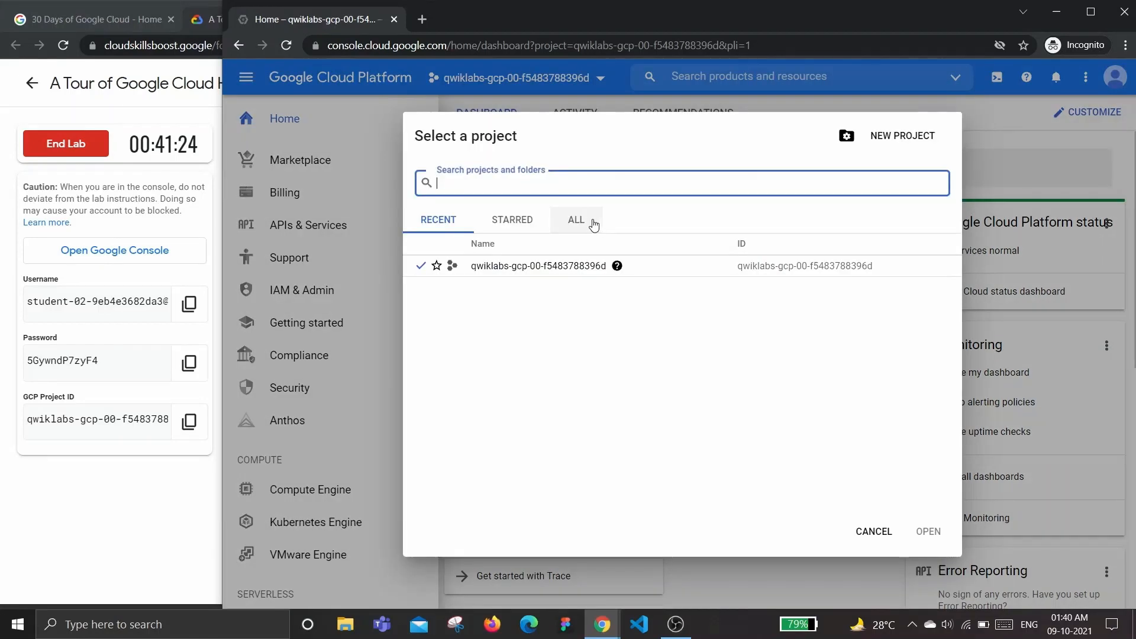
left_click(589, 220)
left_click(510, 311)
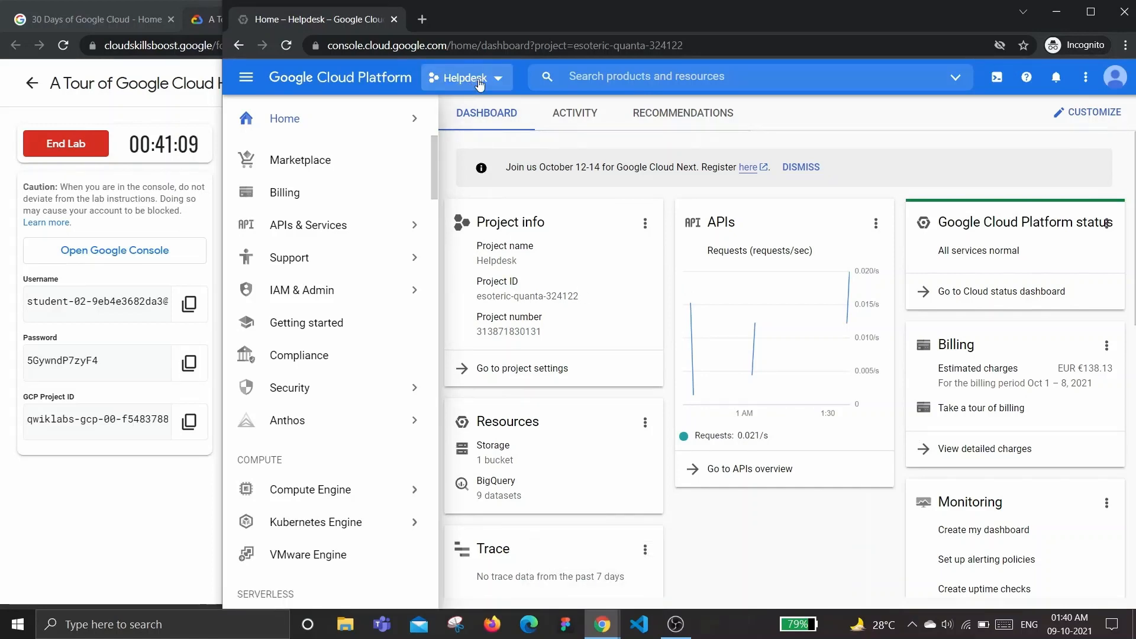
left_click(479, 85)
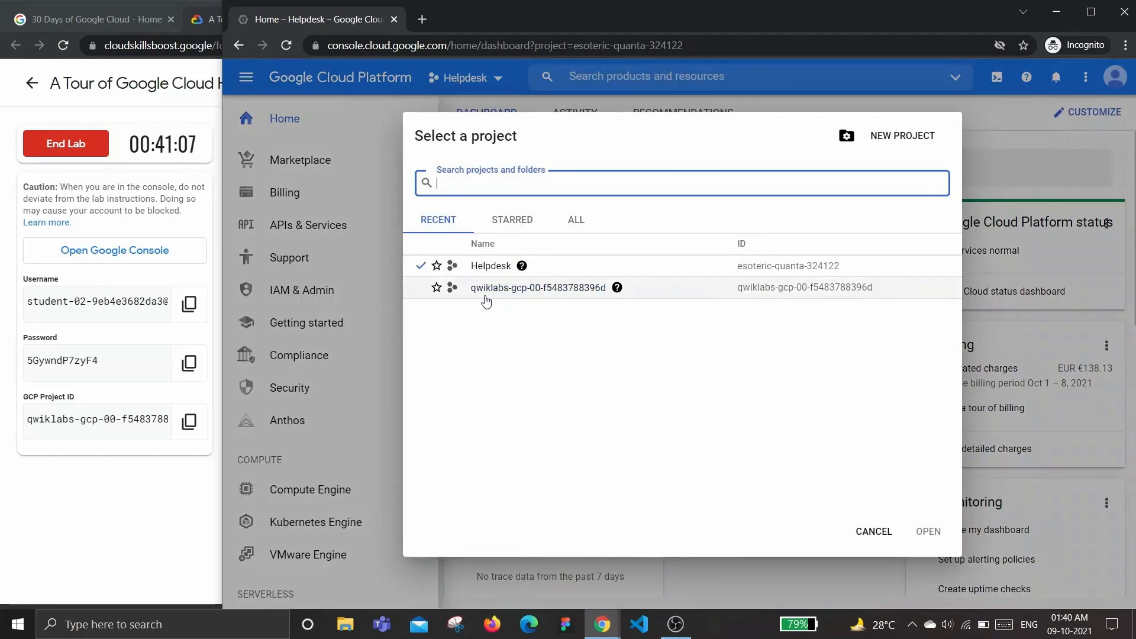
left_click(554, 288)
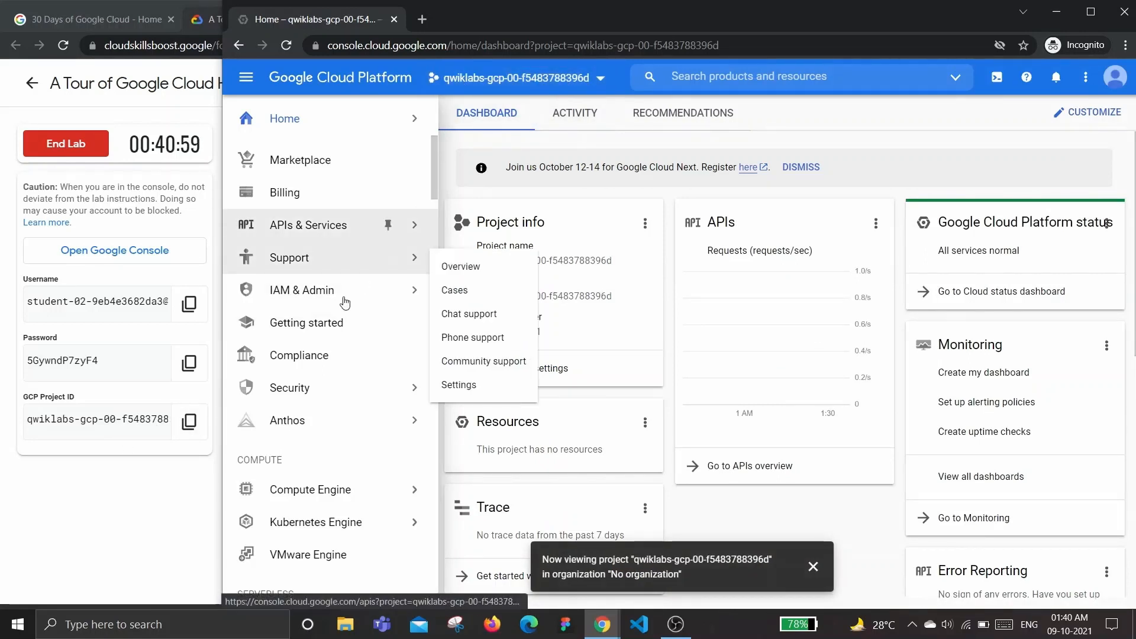
mouse_move(413, 292)
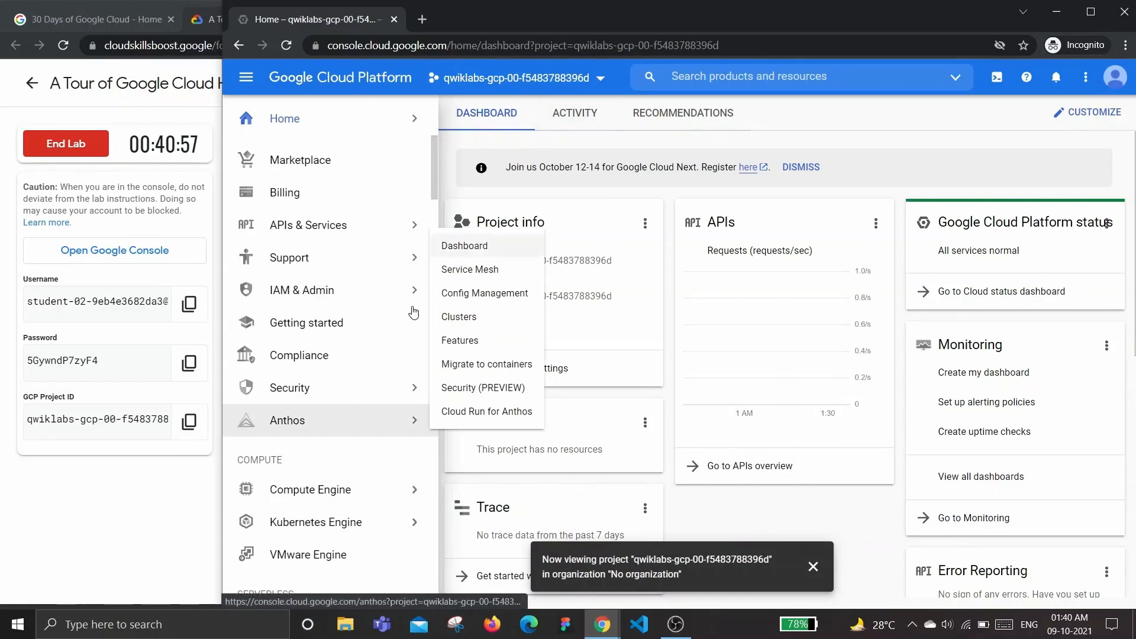
Step: Compare the lab's Project info description with the console dashboard, and read from Task 2: View all projects to Navigation menu and services
left_click(148, 489)
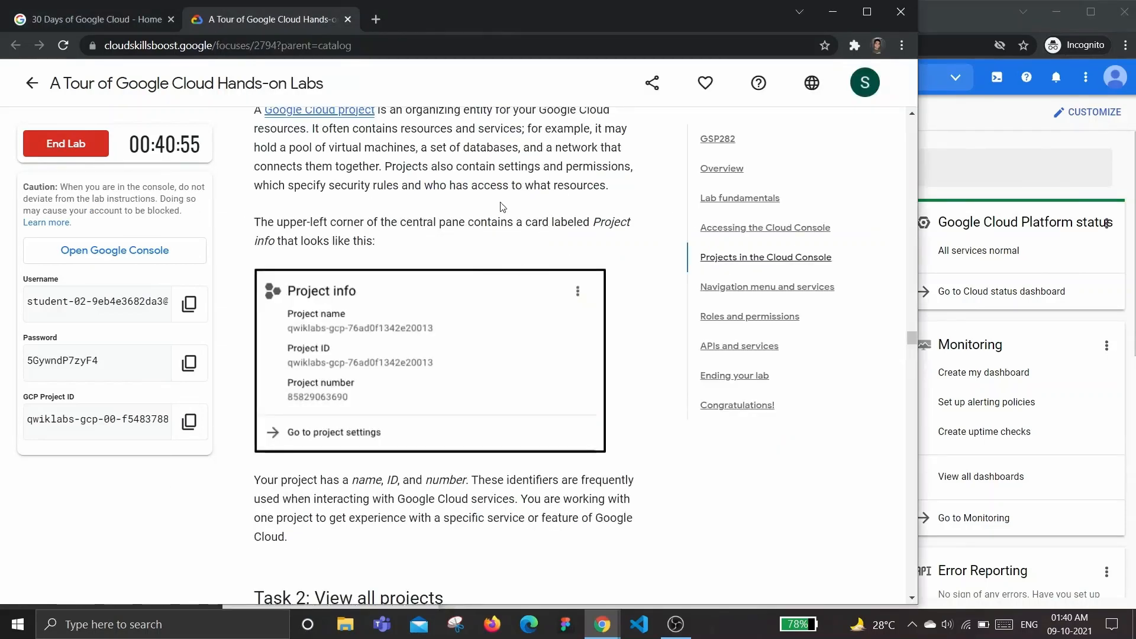
left_click(1025, 171)
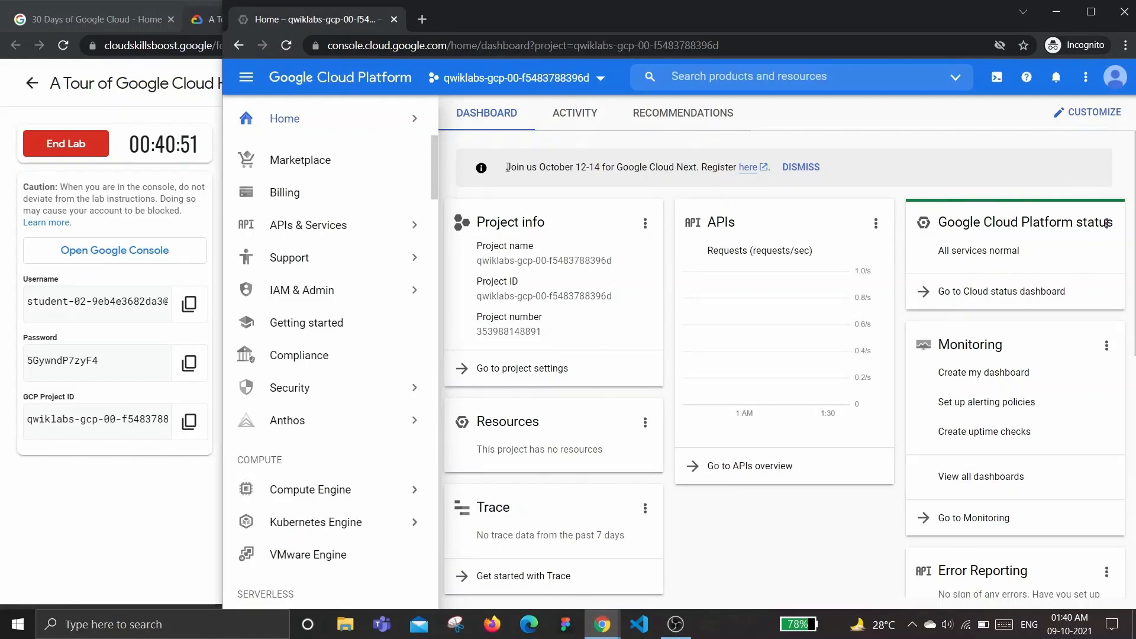
left_click_drag(712, 168, 726, 168)
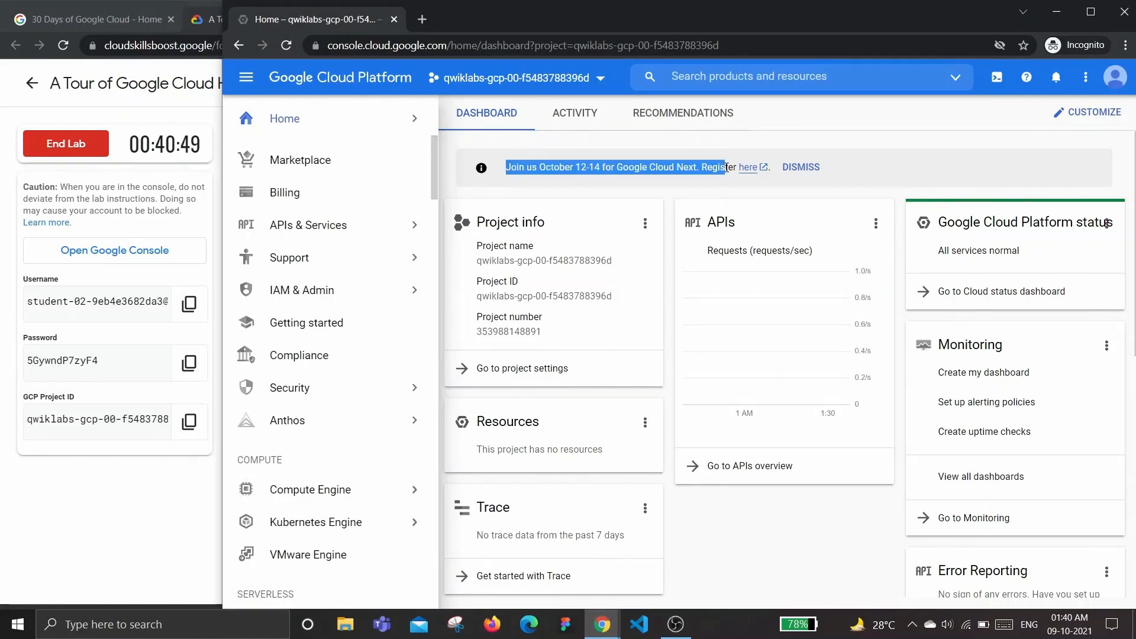
left_click(974, 187)
left_click(172, 515)
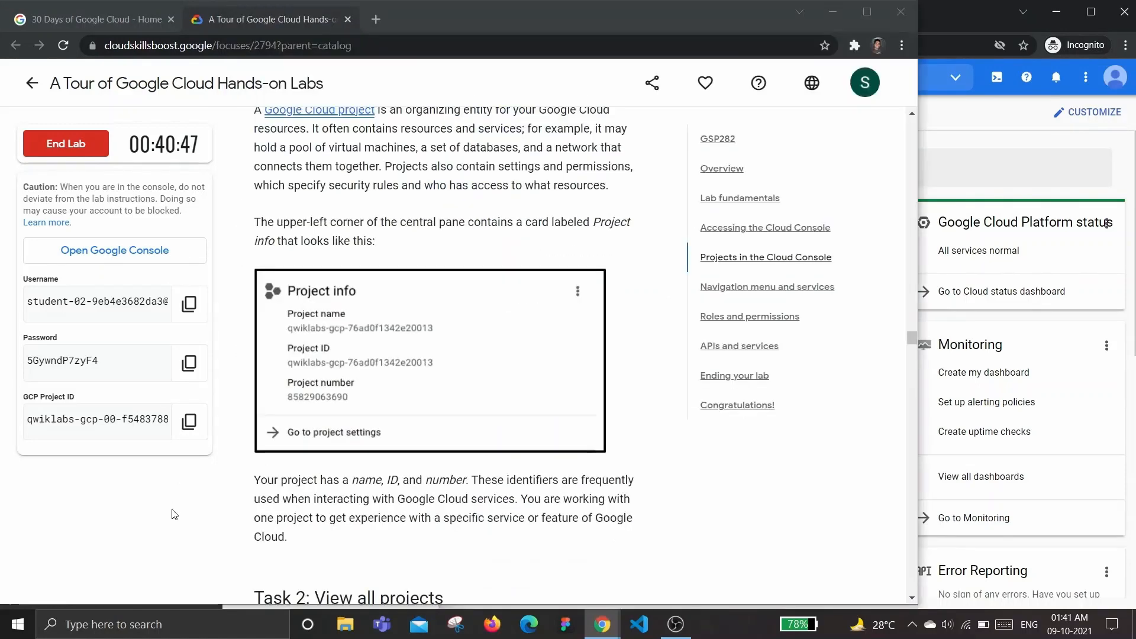
scroll(523, 322, "up", 4)
scroll(523, 322, "down", 10)
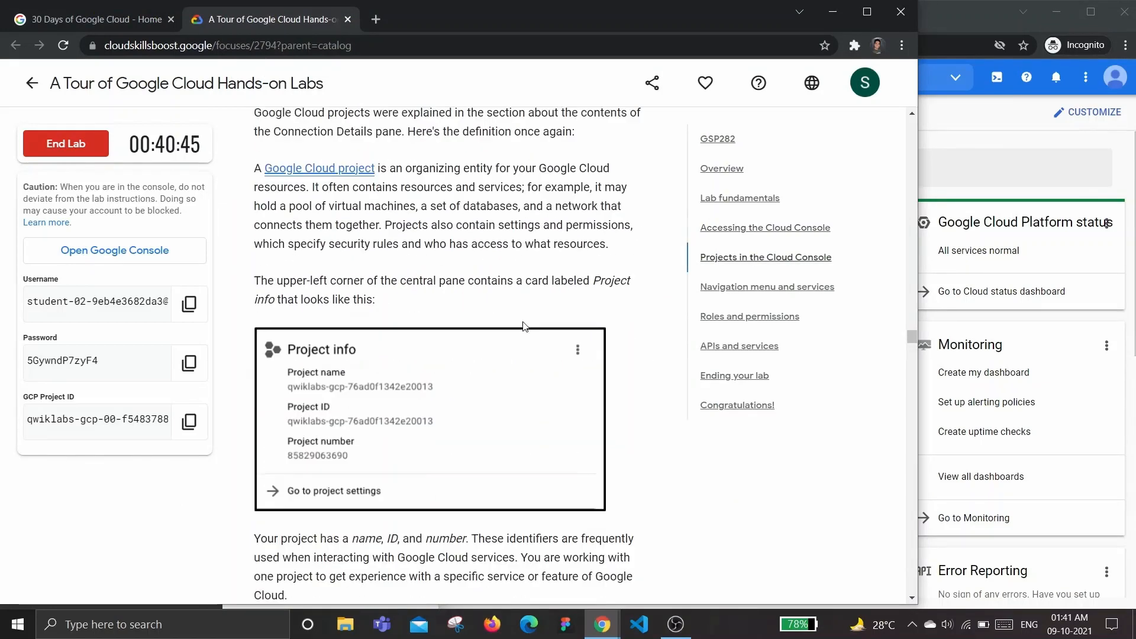
left_click(1006, 155)
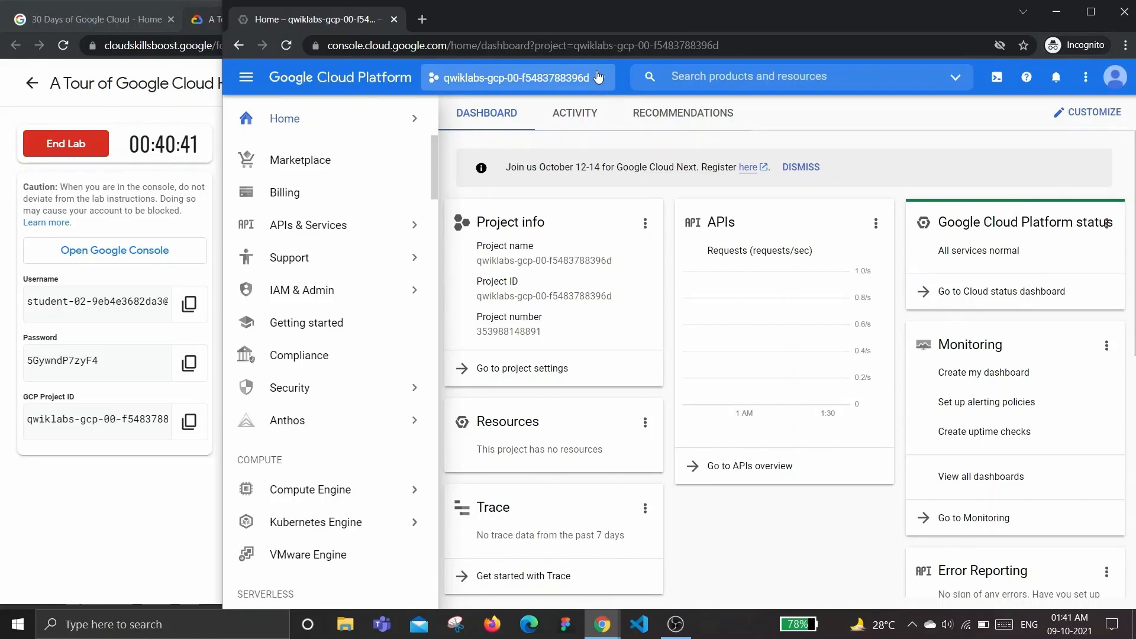
left_click(156, 493)
scroll(433, 353, "down", 4)
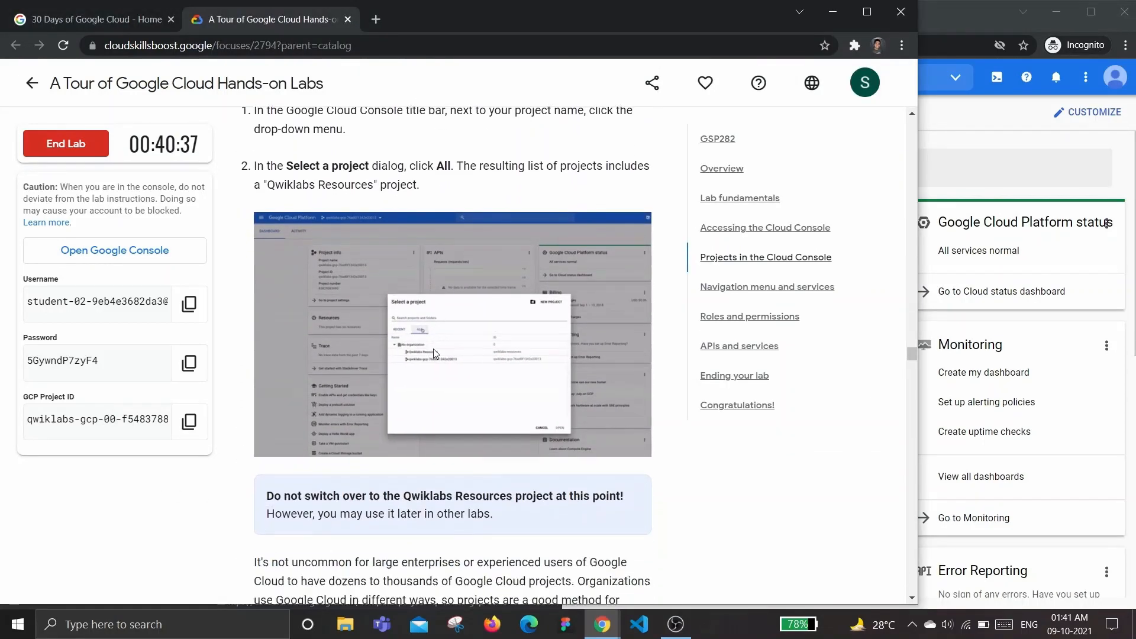
scroll(453, 362, "down", 14)
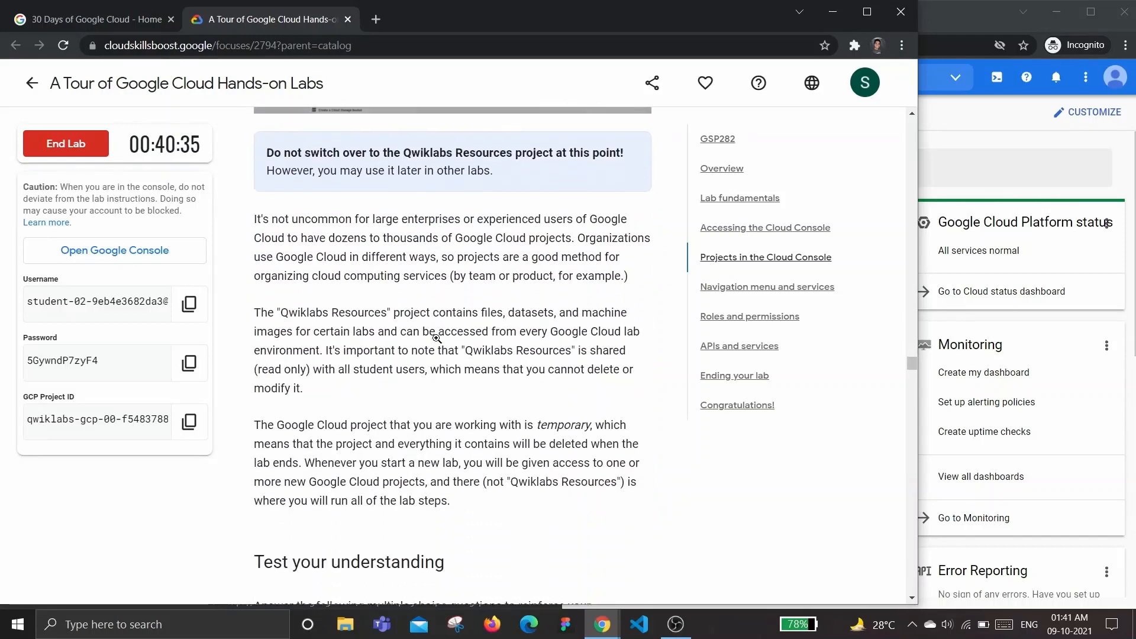
scroll(439, 343, "down", 16)
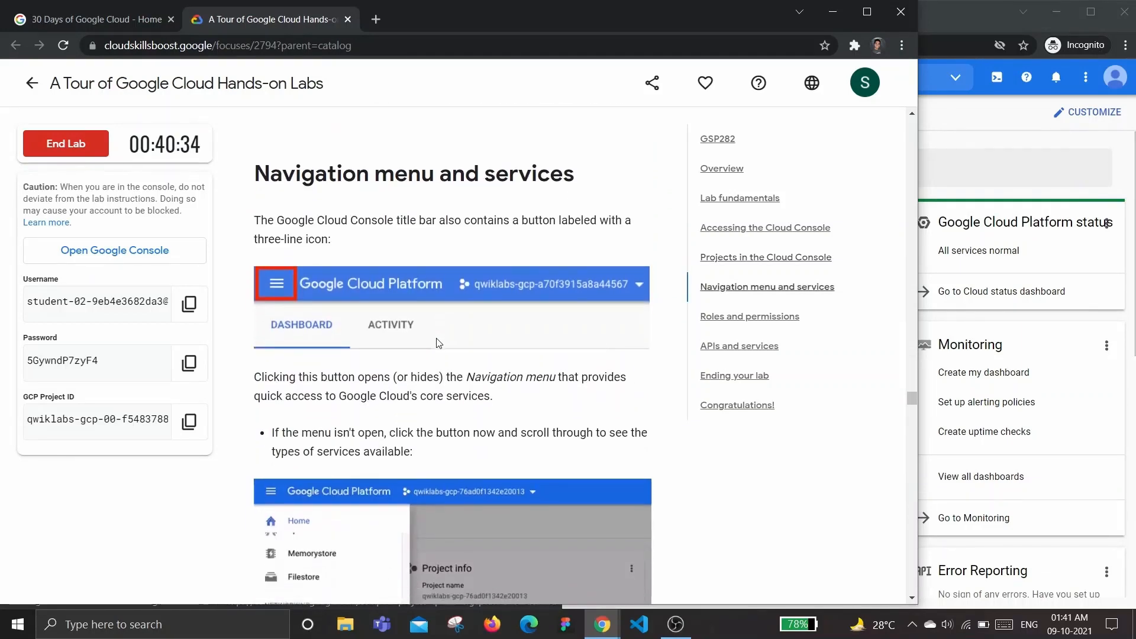
Step: Browse the Cloud Console's navigation menu down to Partner Solutions and back to Storage, examining the service categories
left_click(982, 172)
mouse_move(264, 115)
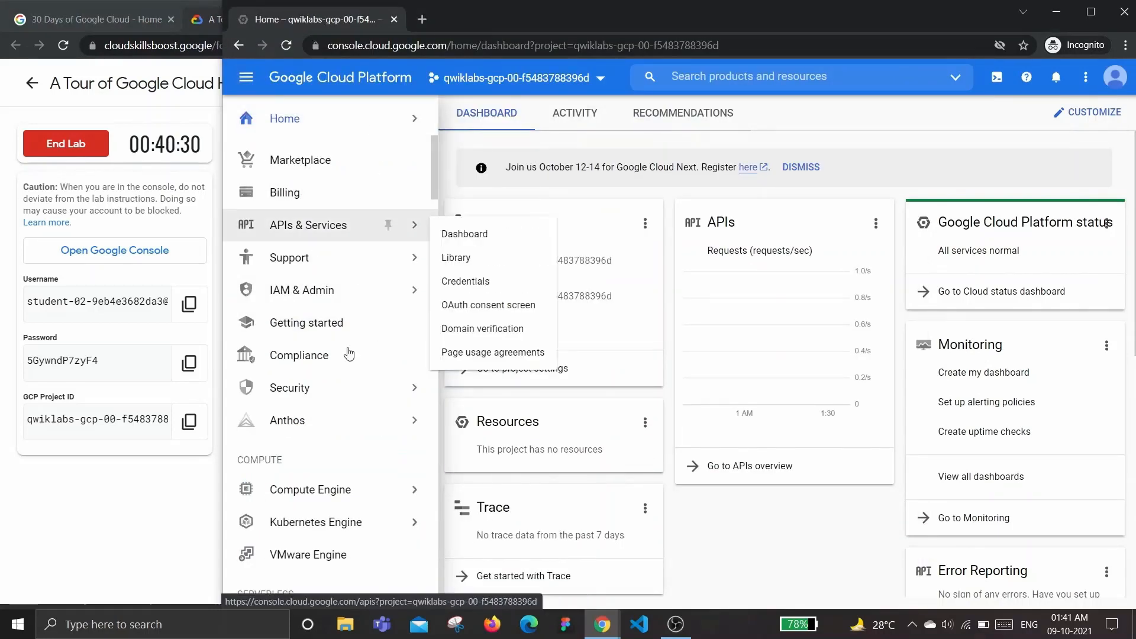
scroll(349, 415, "down", 12)
scroll(347, 412, "down", 15)
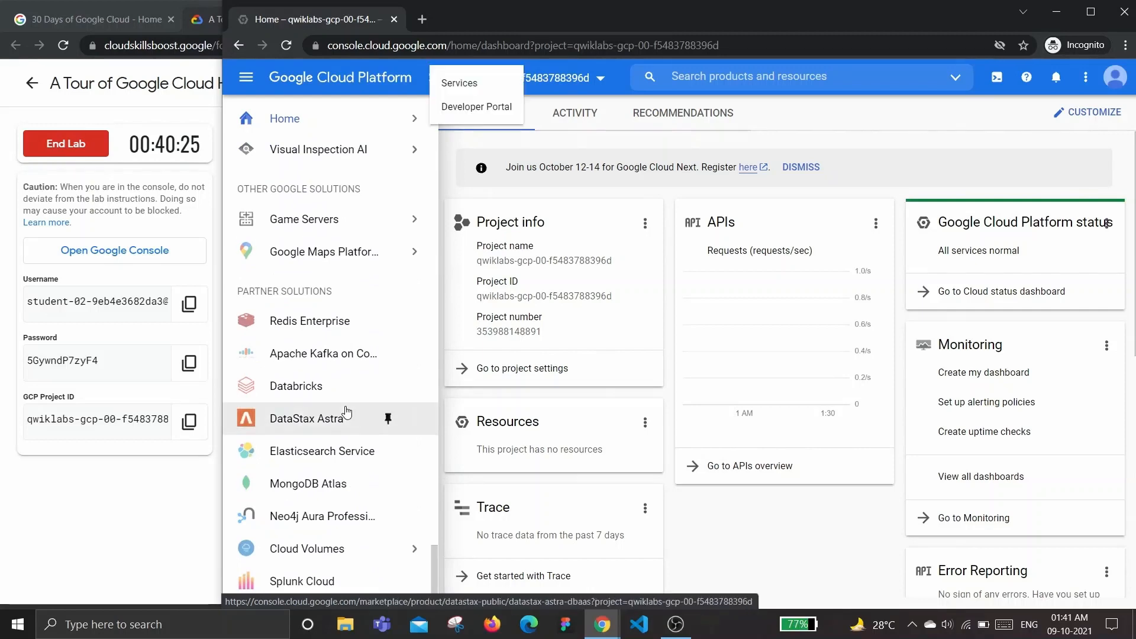
scroll(347, 413, "up", 10)
scroll(346, 412, "down", 6)
scroll(347, 412, "up", 5)
scroll(347, 413, "up", 15)
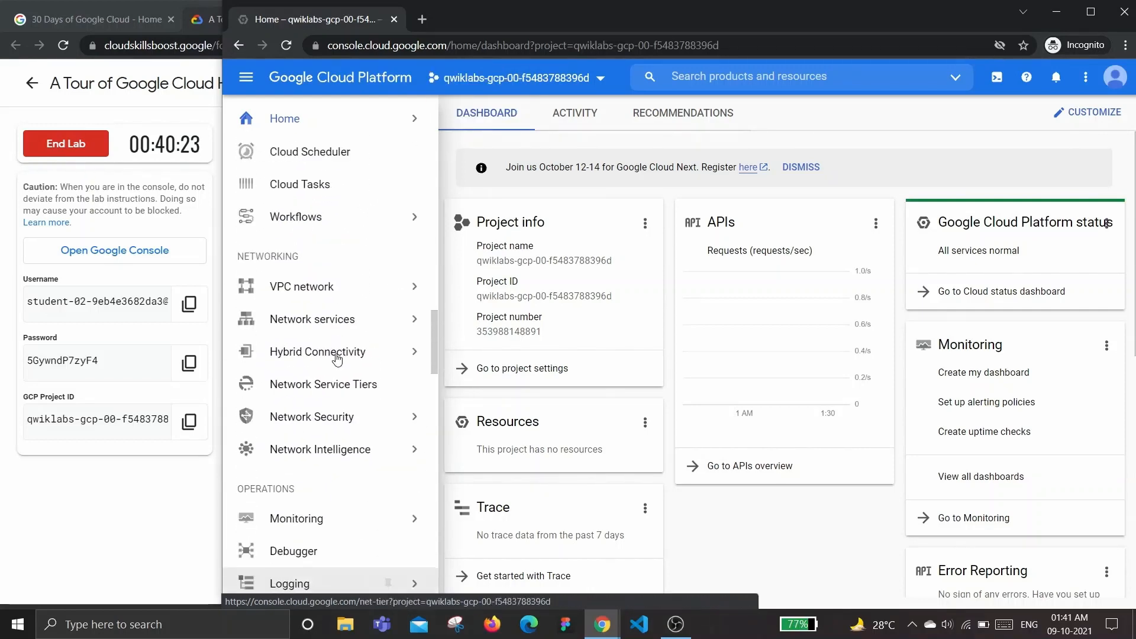
scroll(320, 316, "down", 18)
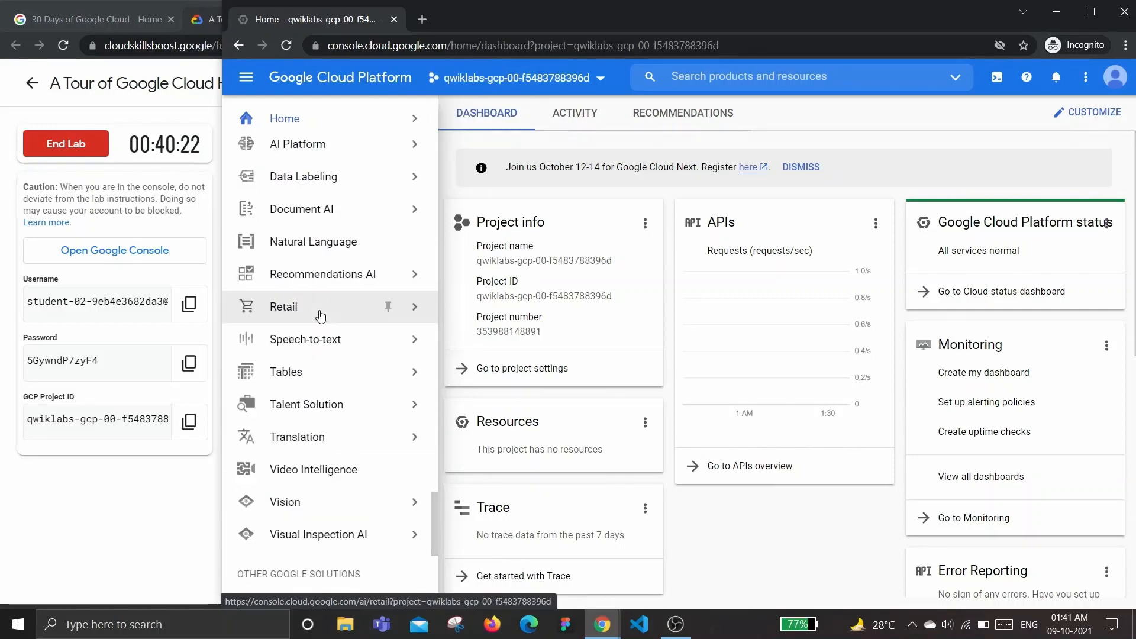
scroll(320, 316, "up", 10)
scroll(321, 316, "down", 2)
mouse_move(320, 316)
scroll(320, 316, "up", 8)
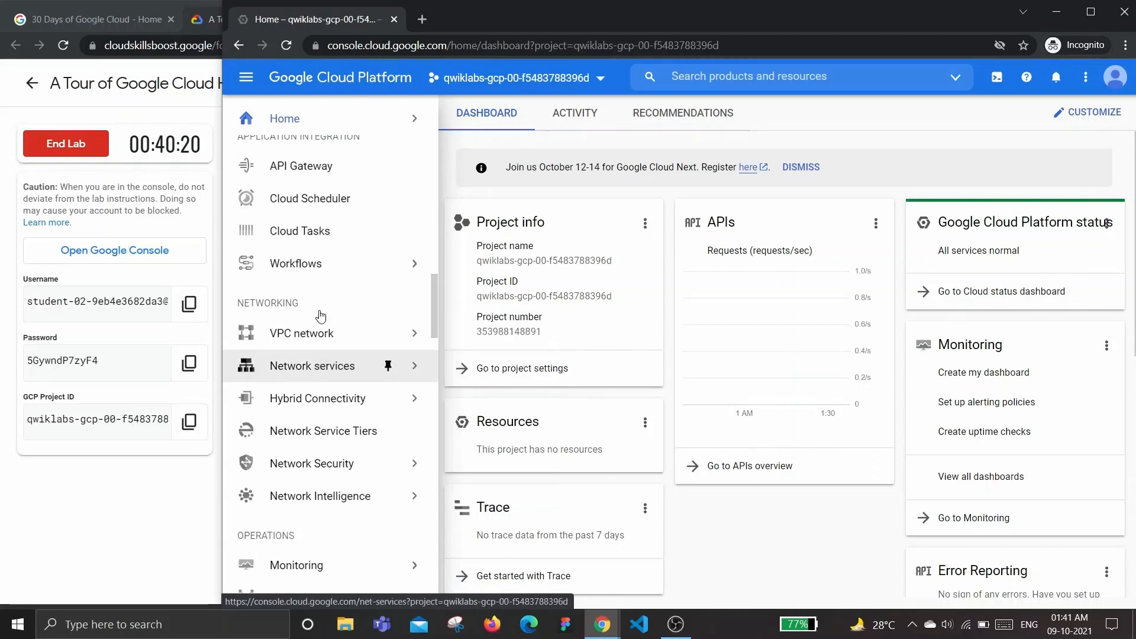
scroll(320, 316, "down", 2)
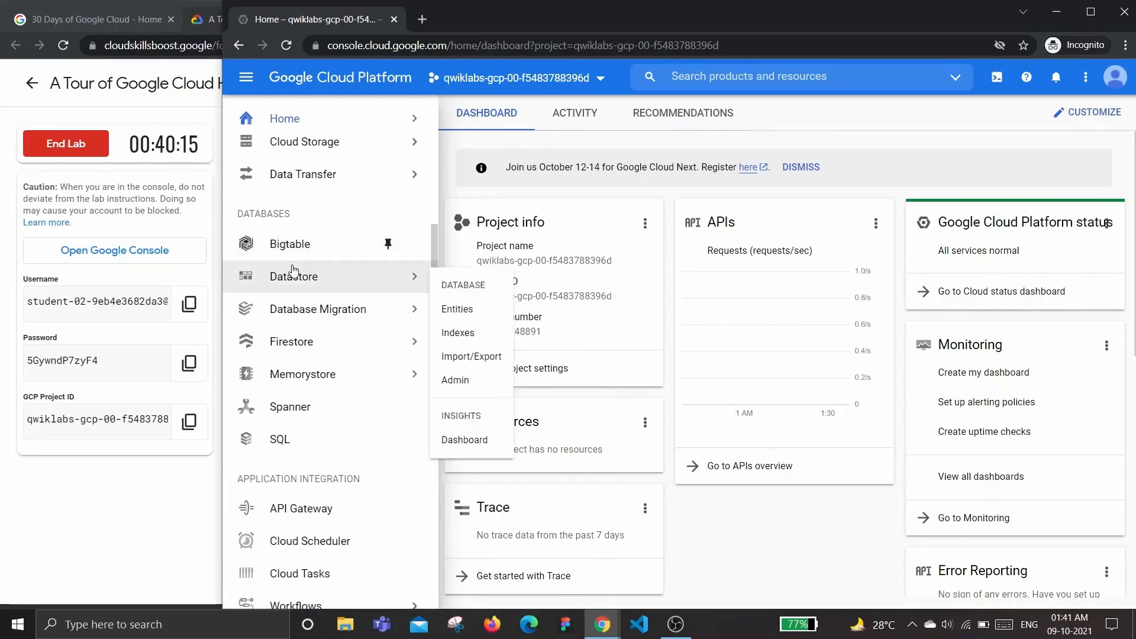
mouse_move(353, 294)
scroll(354, 295, "up", 4)
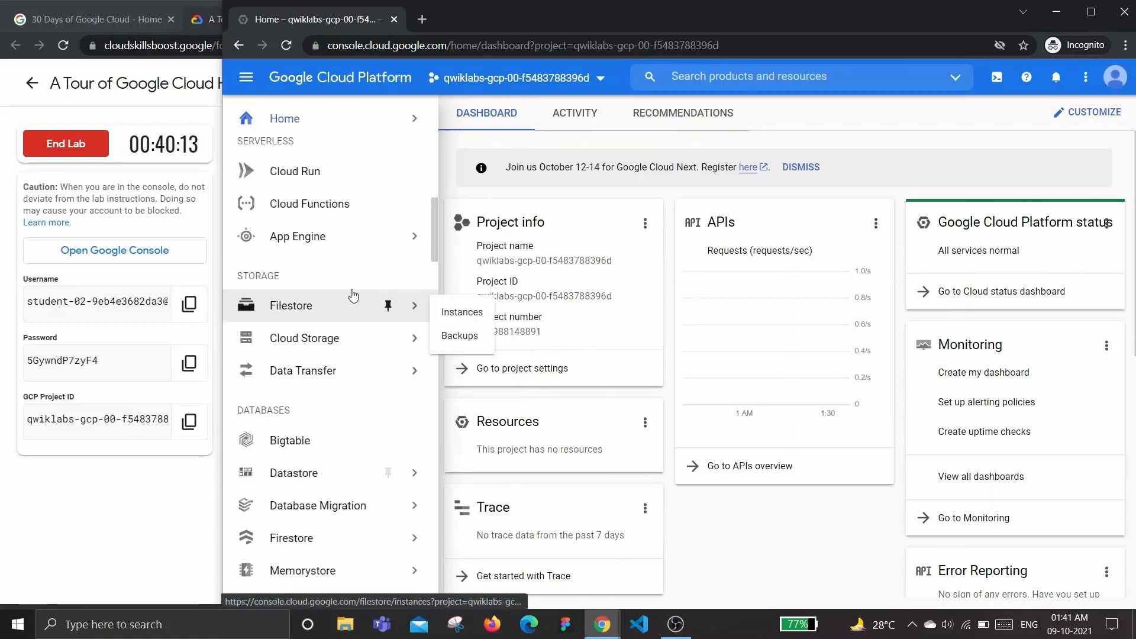
Step: Examine the navigation menu's Storage, Serverless, Compute and Security services up to Marketplace, and toggle the menu closed and open
mouse_move(322, 355)
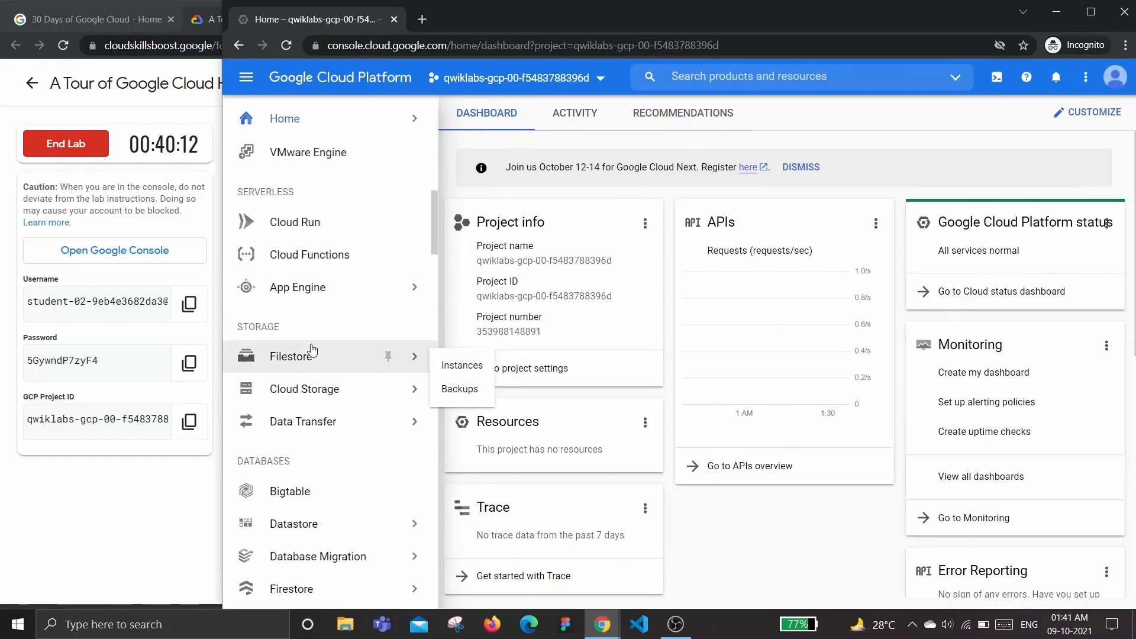
mouse_move(295, 392)
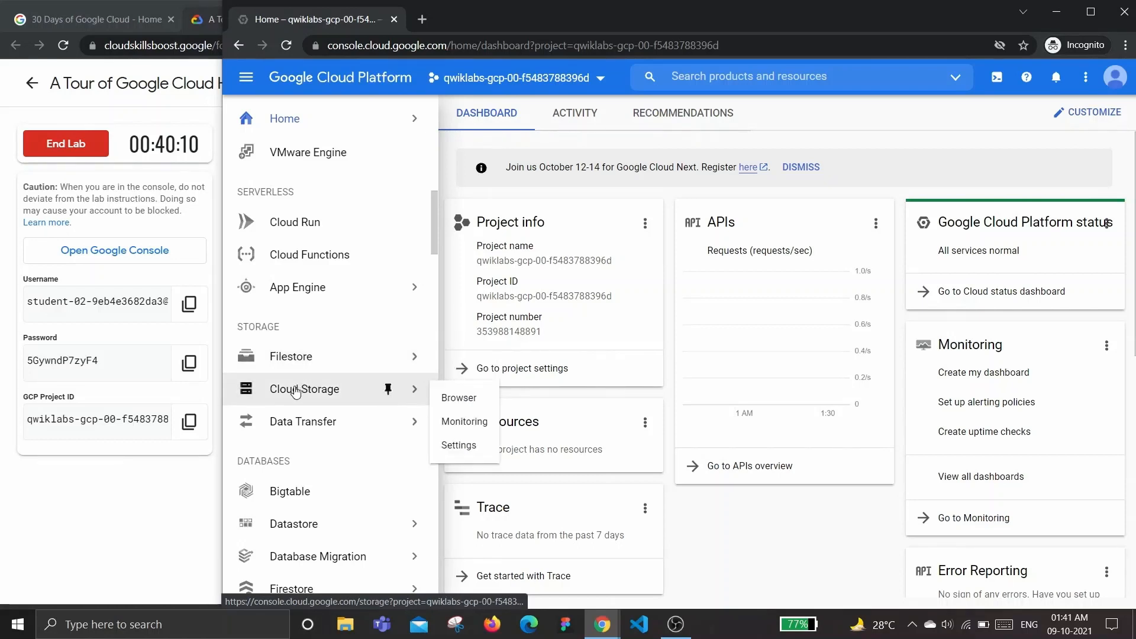
mouse_move(289, 432)
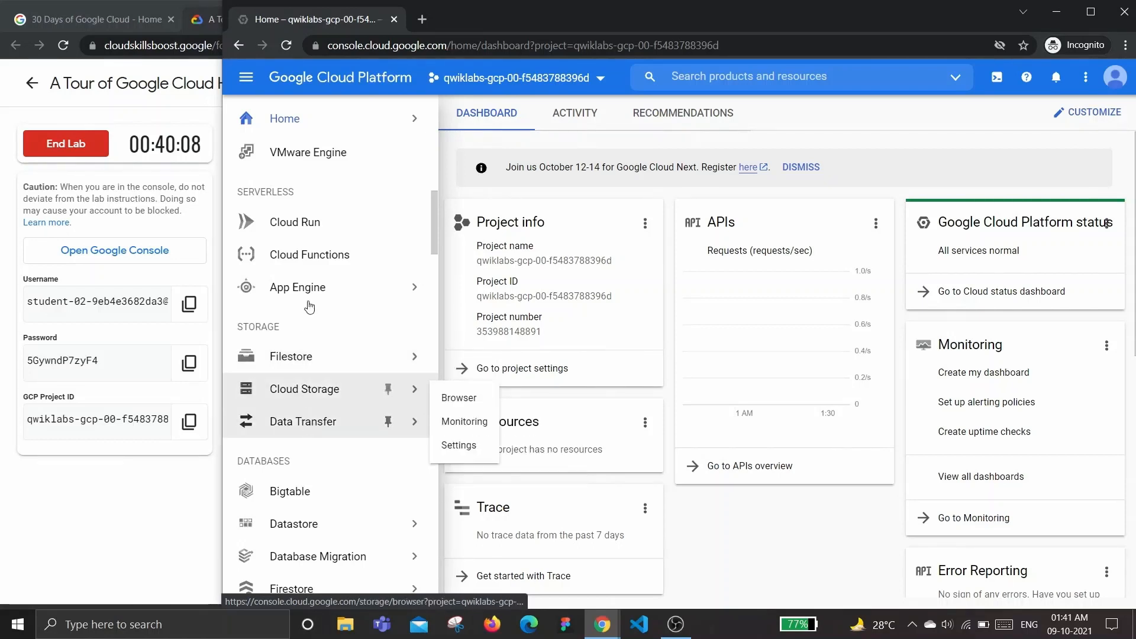
scroll(299, 301, "up", 3)
scroll(287, 302, "up", 1)
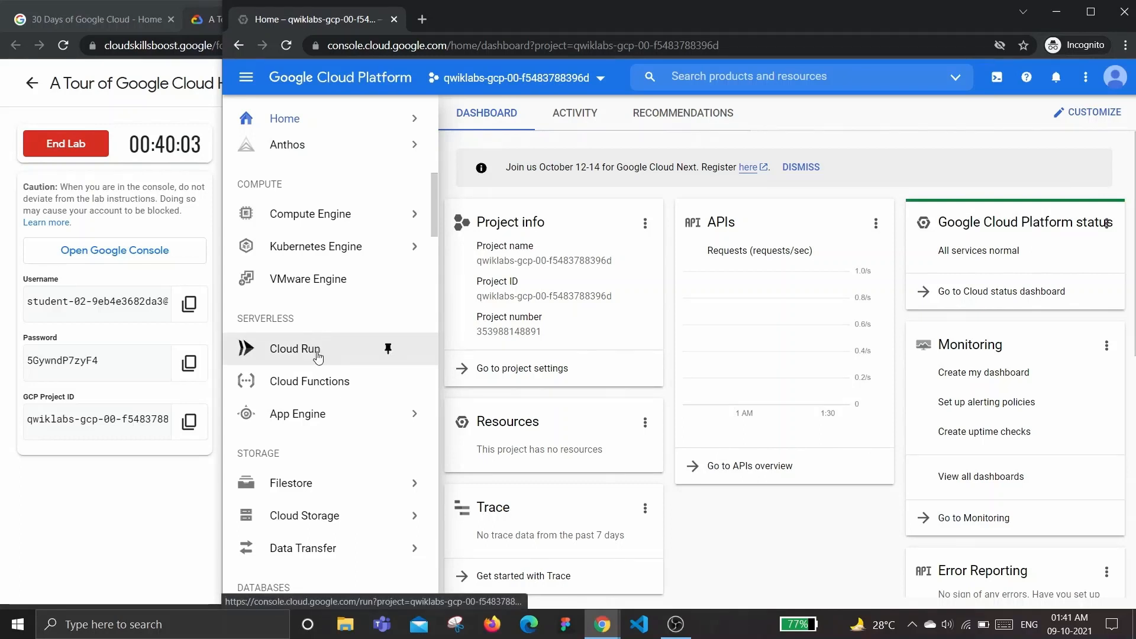
scroll(349, 331, "up", 3)
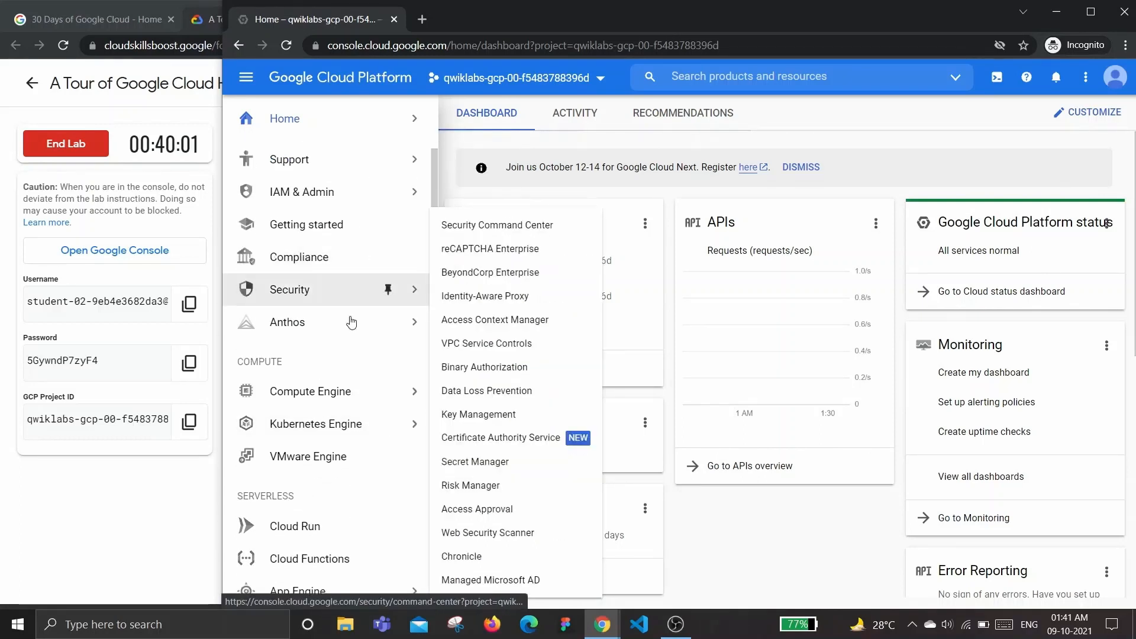
scroll(352, 322, "up", 2)
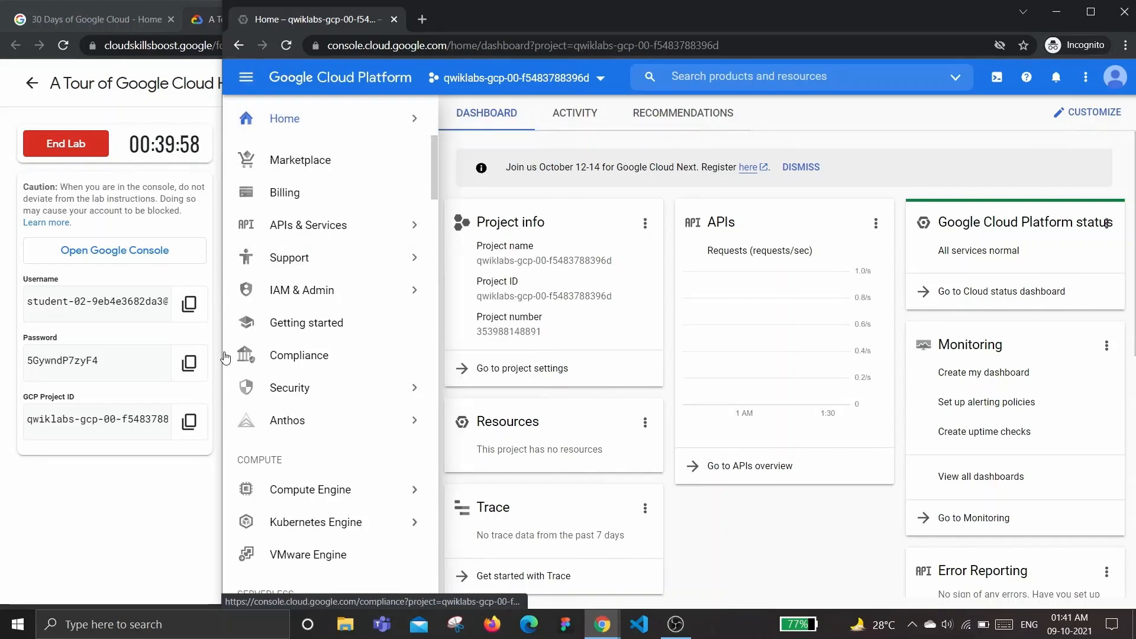
left_click(245, 79)
left_click(249, 78)
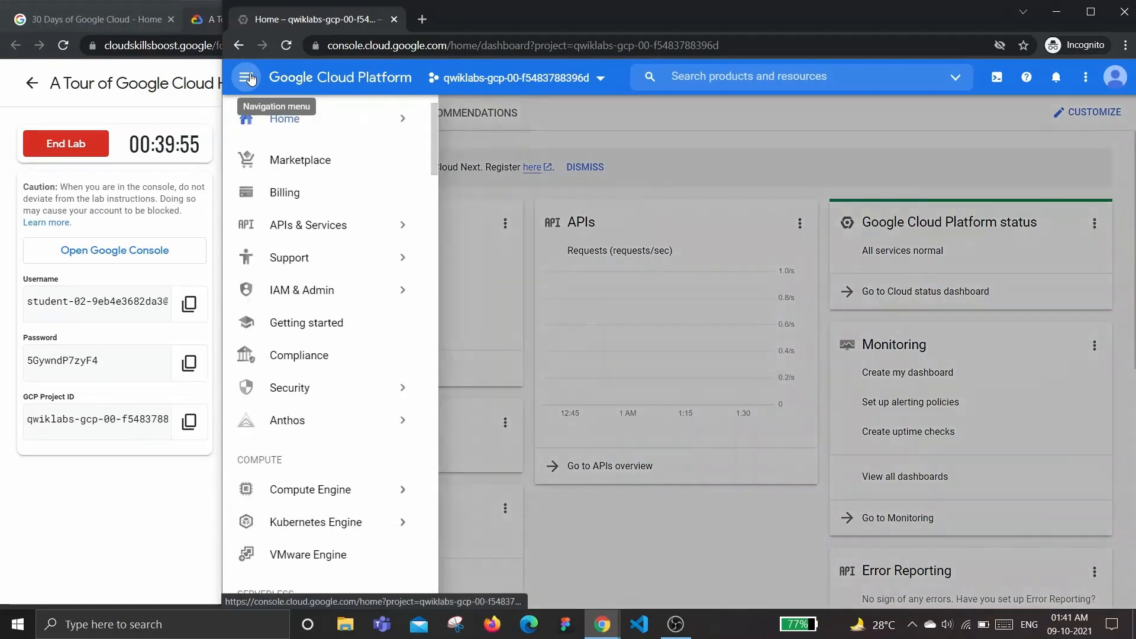
left_click(248, 78)
left_click(249, 79)
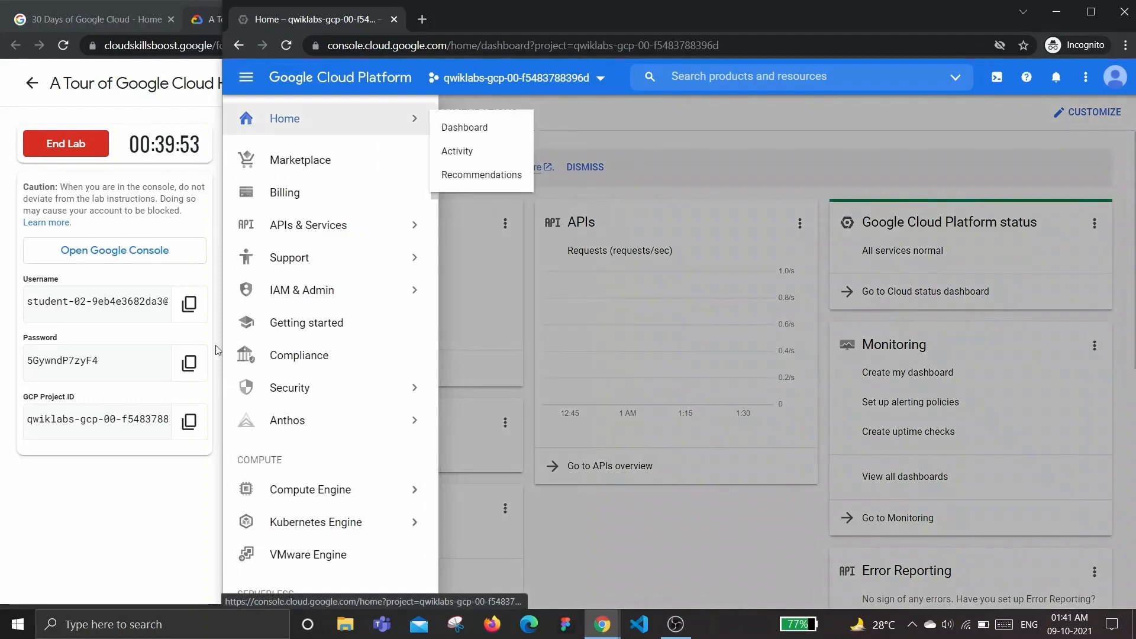
Step: In the lab instructions, go to Roles and permissions and read Task 3: View your roles and permissions
left_click(177, 494)
scroll(513, 388, "down", 3)
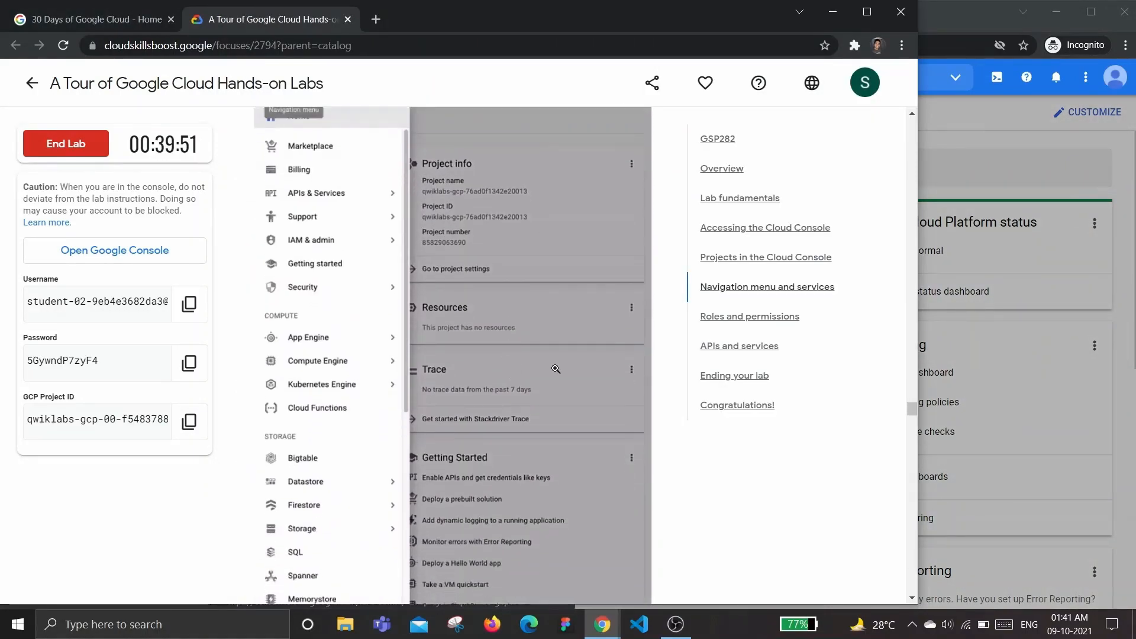
left_click(750, 318)
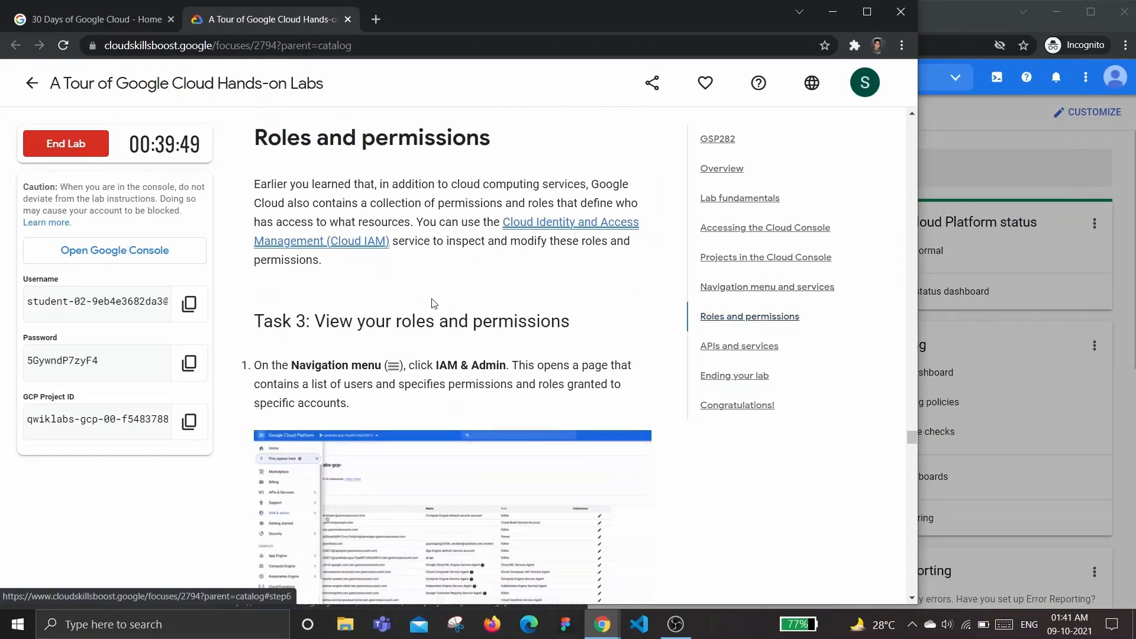
scroll(419, 289, "down", 4)
Step: Return to the Cloud Console and examine the APIs & Services and IAM & Admin entries of the navigation menu
left_click(950, 185)
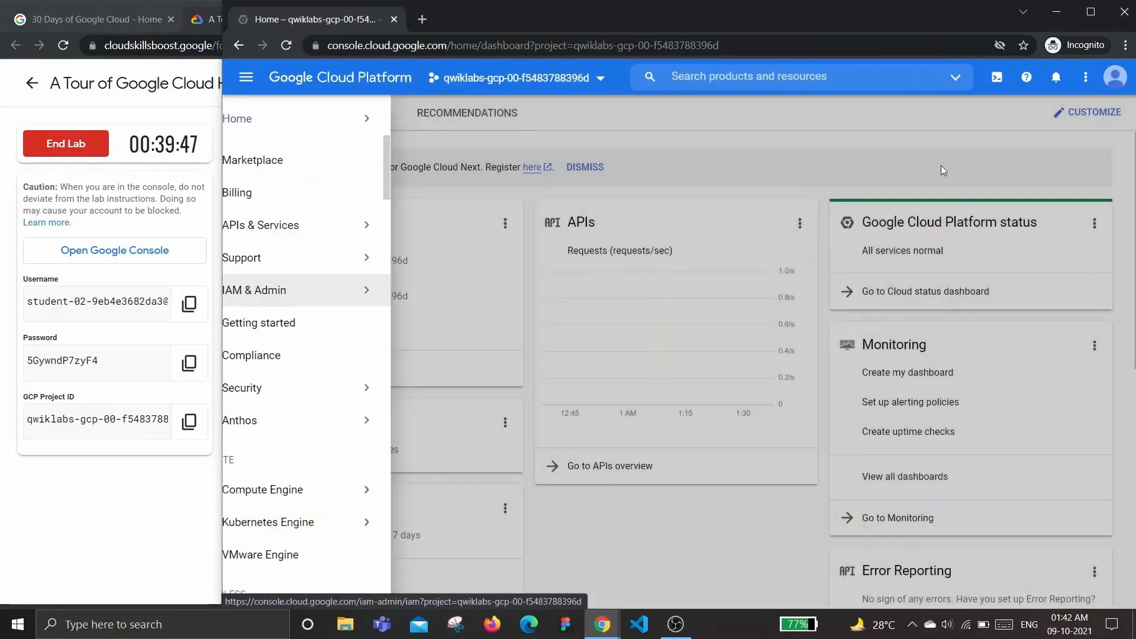
left_click(255, 77)
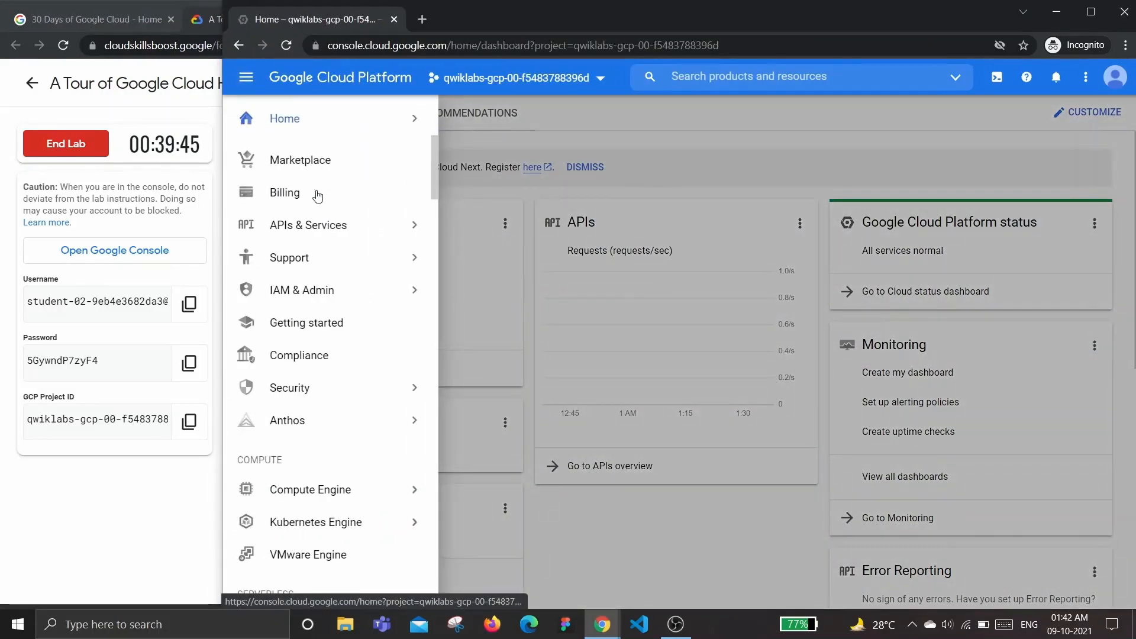
scroll(330, 236, "down", 5)
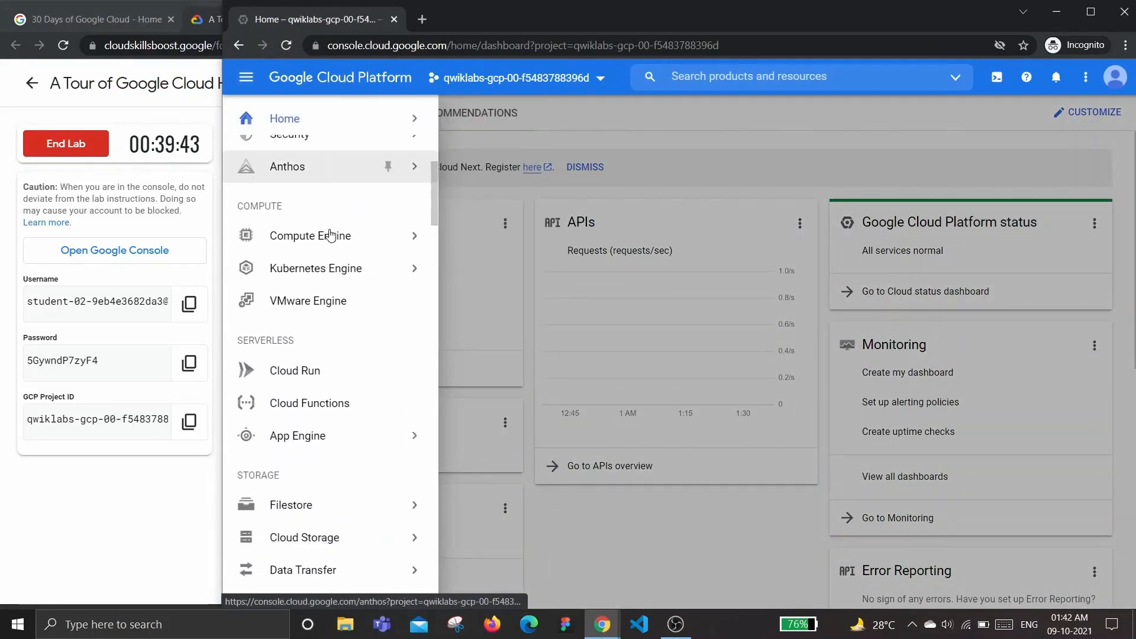
scroll(329, 232, "up", 5)
mouse_move(323, 225)
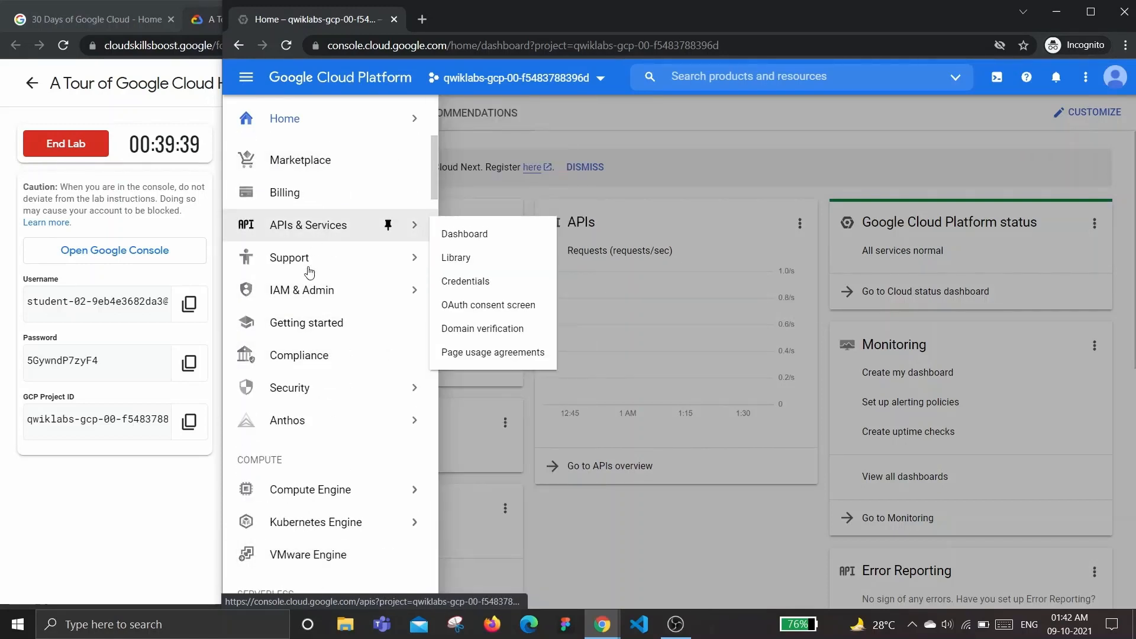
mouse_move(298, 296)
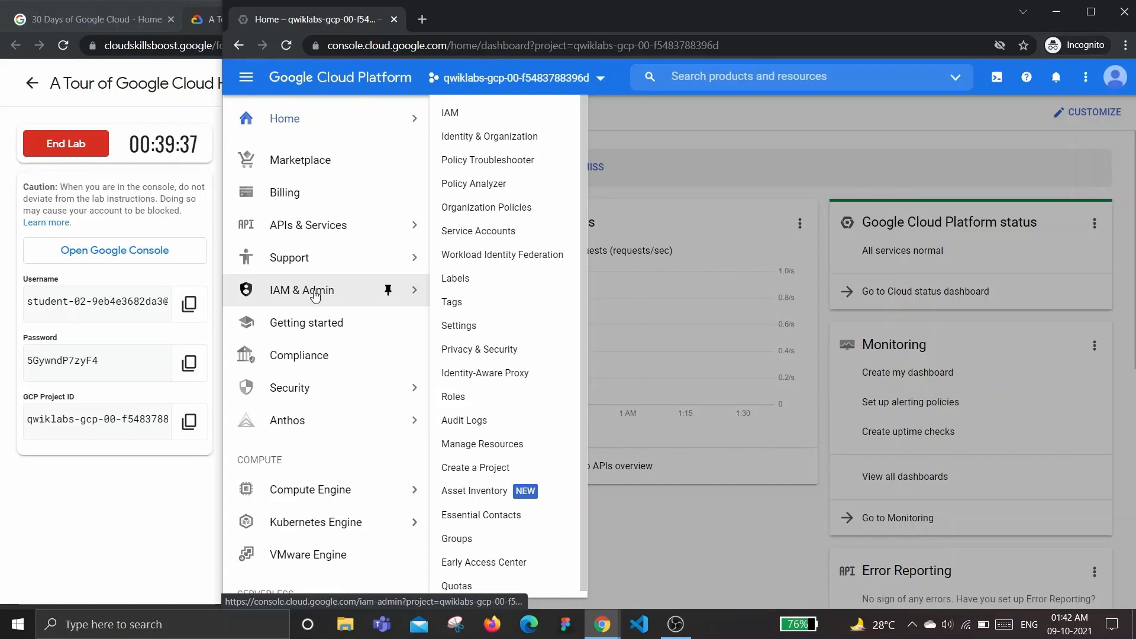
Step: Search the Cloud Console for IAM and open the IAM & Admin page
left_click(729, 79)
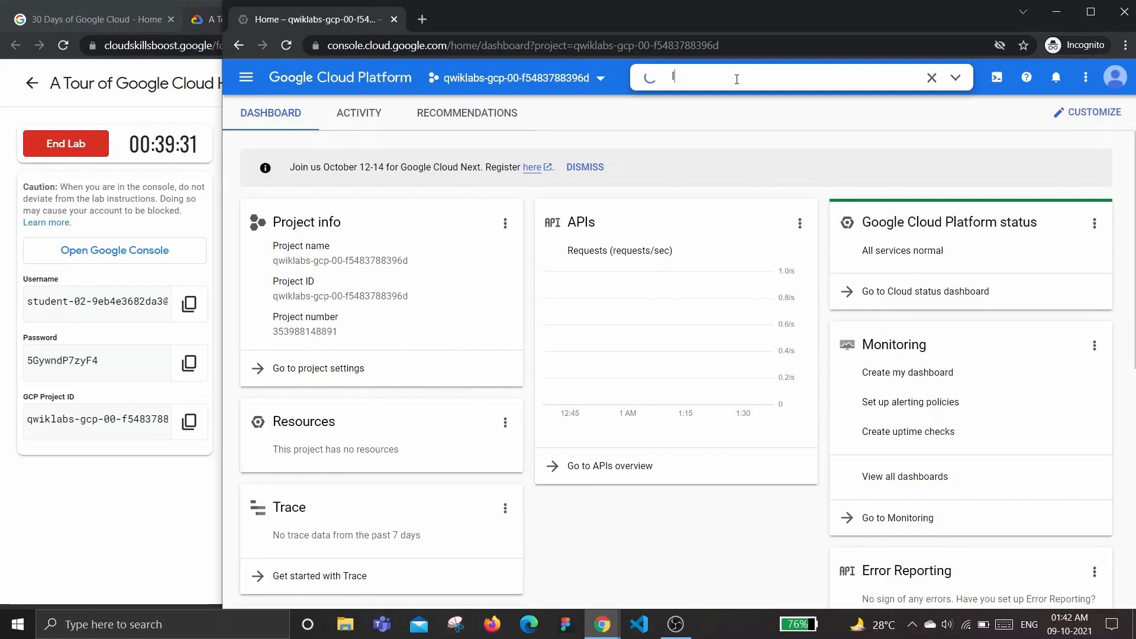
type("IAM")
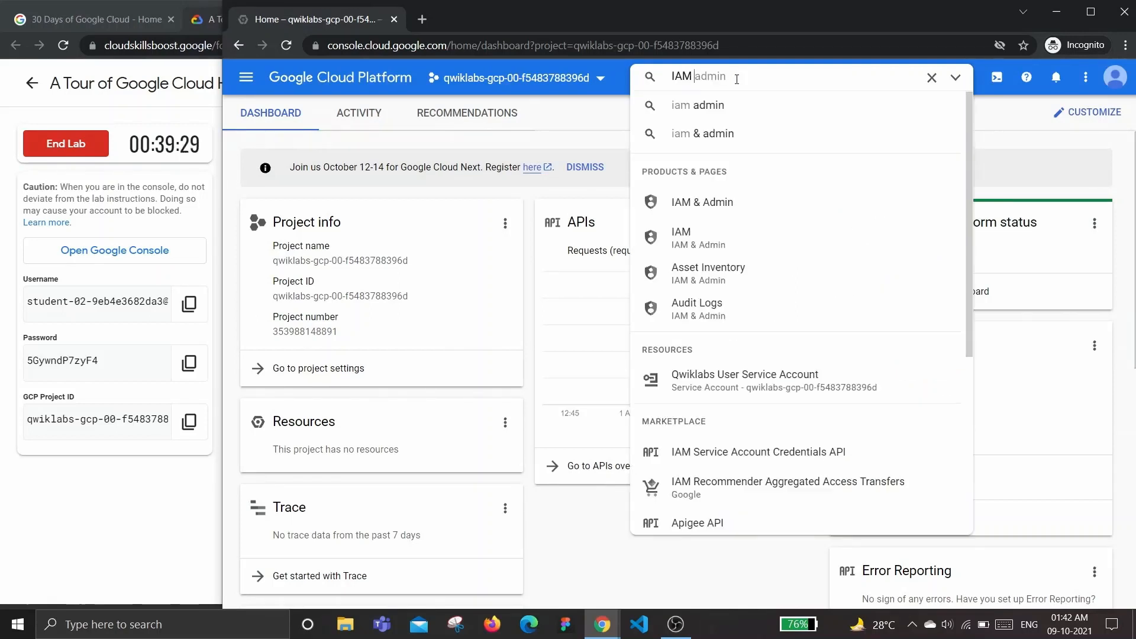
left_click(722, 200)
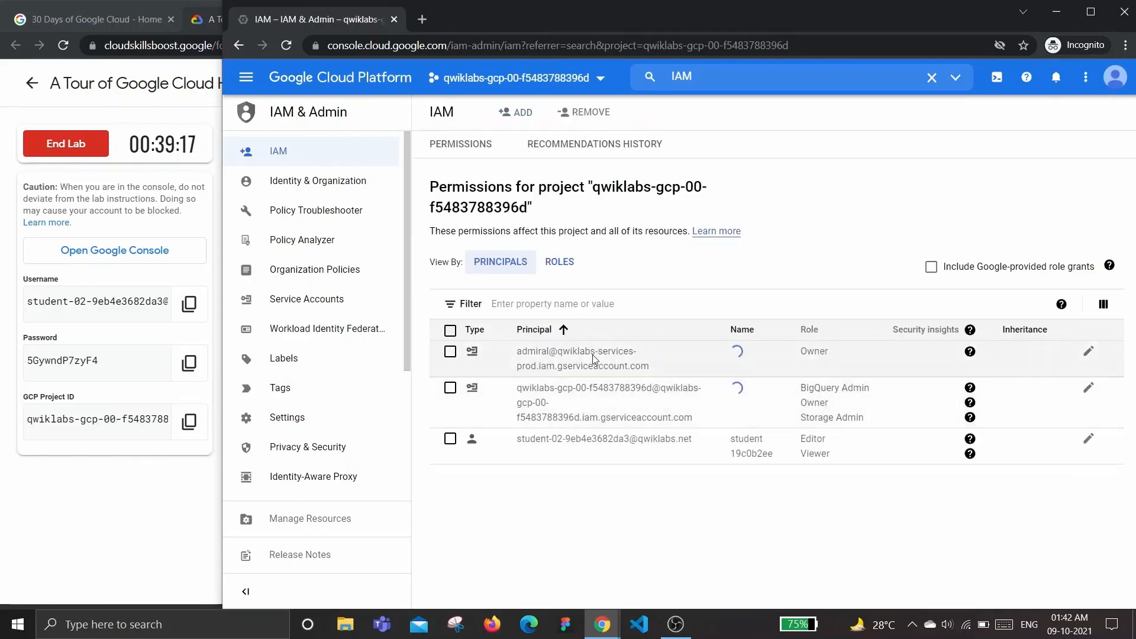
Step: View the project's permissions by role, examine the principals under Editor, Owner, Storage Admin and Viewer, and collapse these roles
left_click(559, 262)
left_click(486, 373)
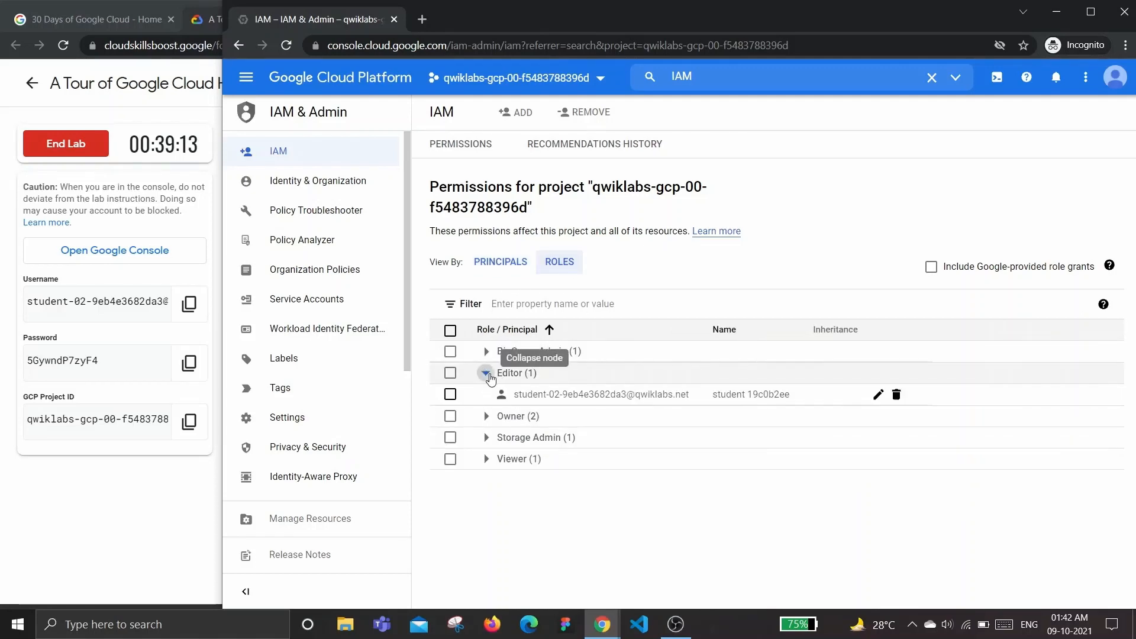
left_click(486, 416)
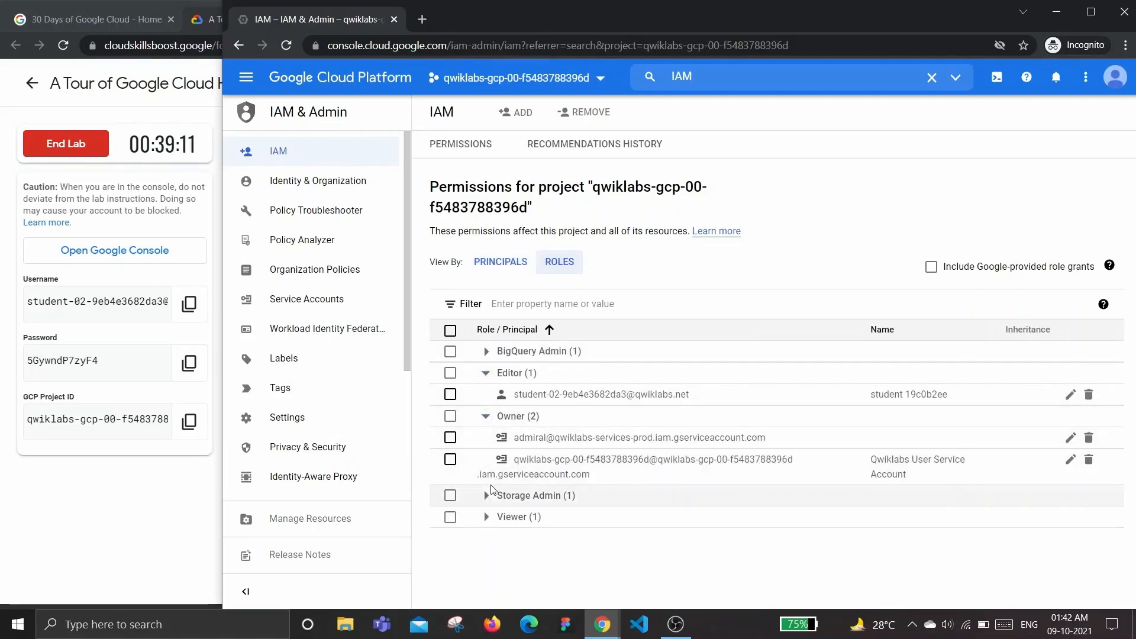
left_click(485, 496)
left_click(486, 553)
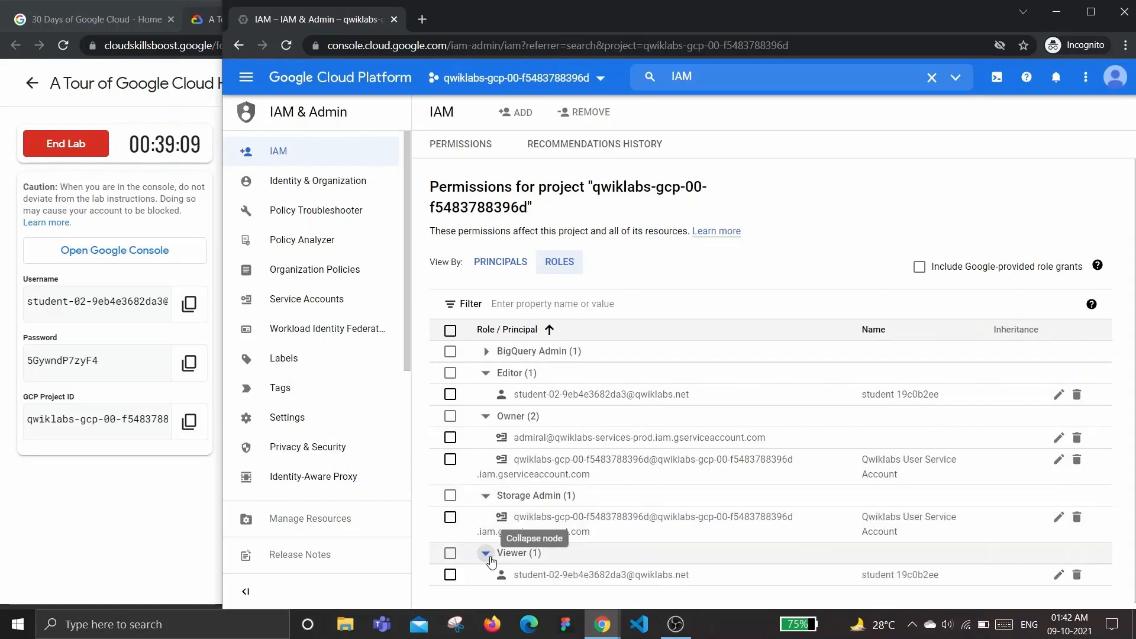
left_click(486, 373)
left_click(486, 394)
left_click(486, 416)
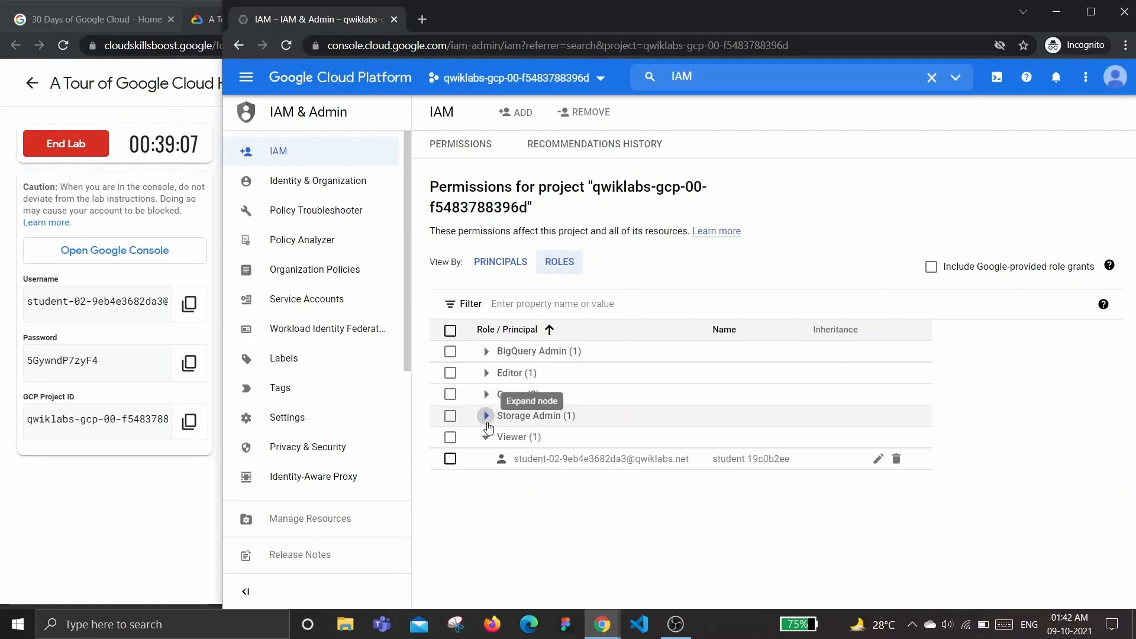
left_click(486, 437)
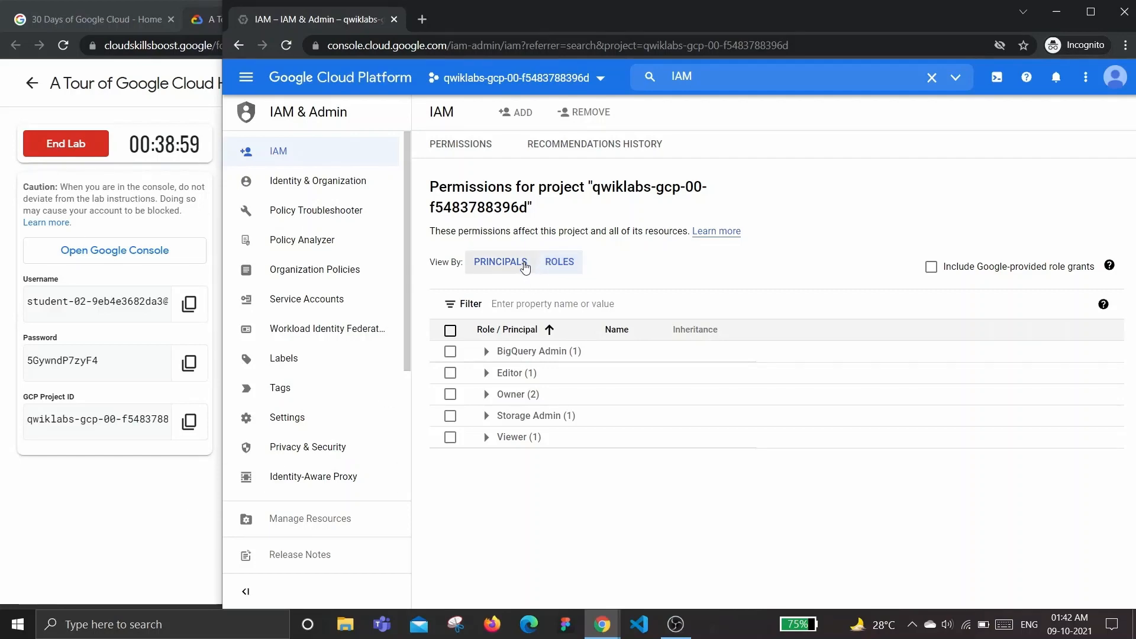
Step: In the lab instructions, skim the rest of Roles and permissions and go to the APIs and services section
left_click(193, 522)
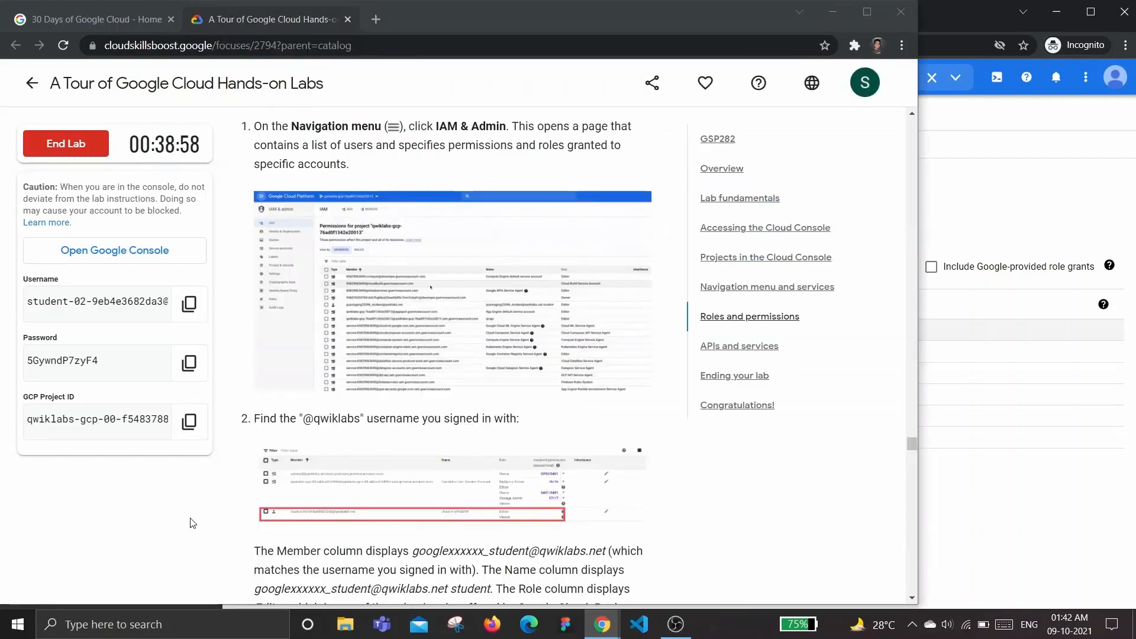
scroll(570, 362, "down", 1)
scroll(569, 363, "down", 15)
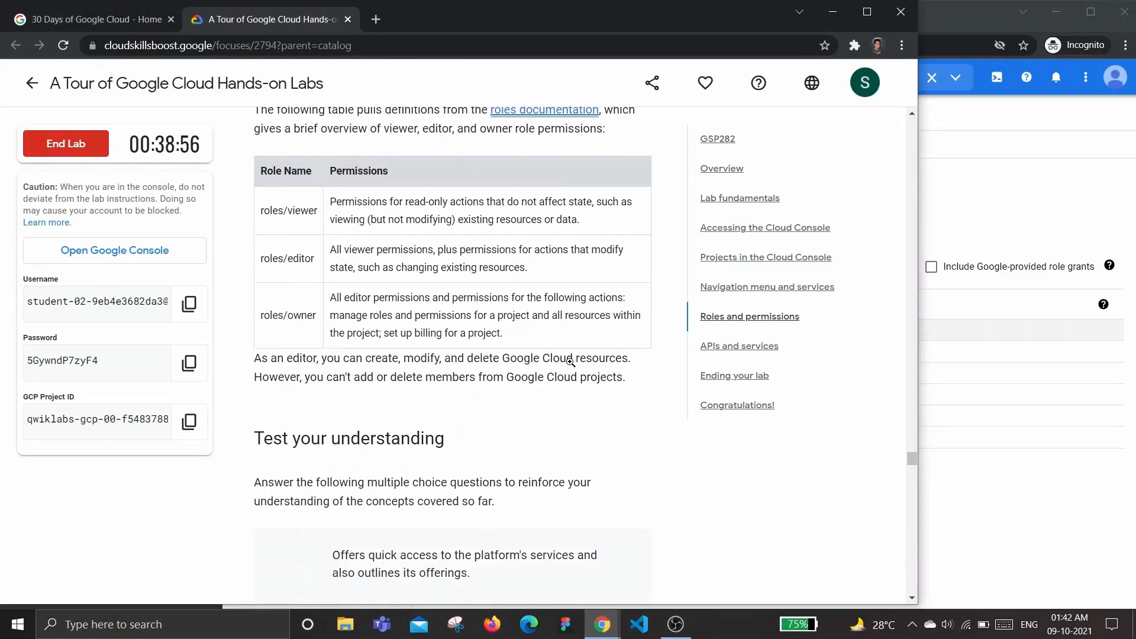
left_click(718, 349)
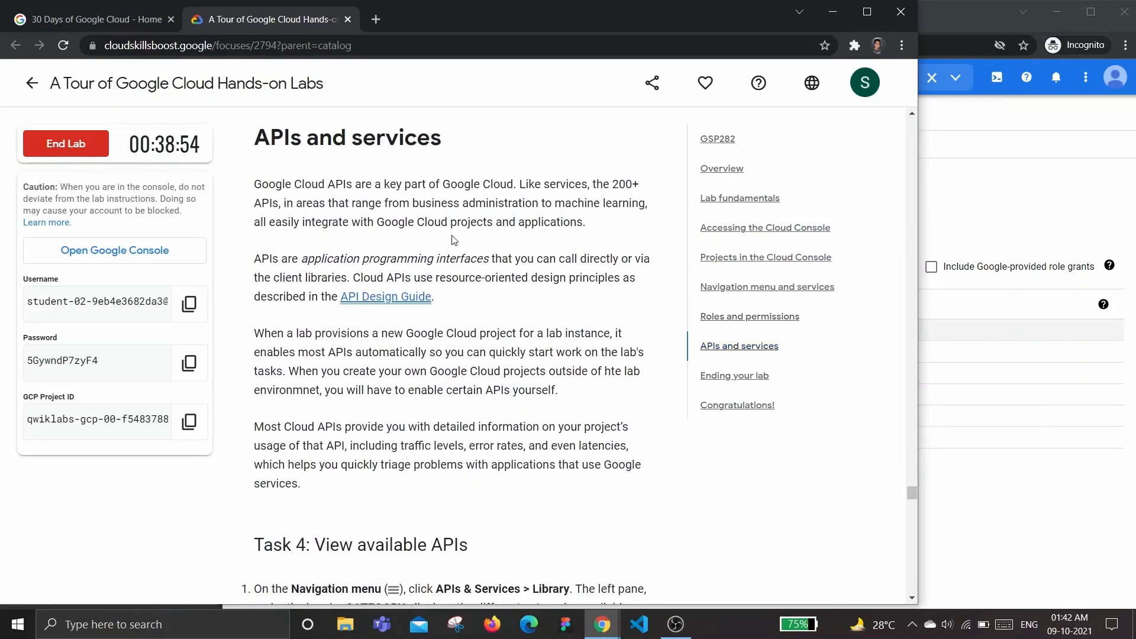
Step: Return to the Cloud Console and look through the navigation menu's services down to the Networking category
left_click(965, 408)
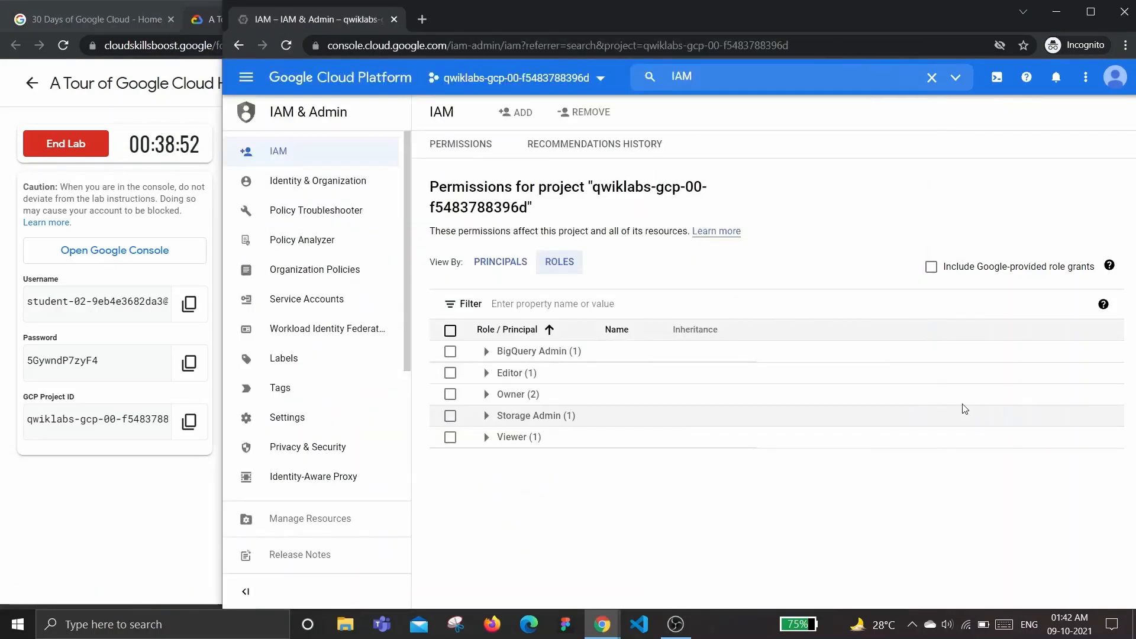
left_click(248, 83)
scroll(349, 331, "down", 5)
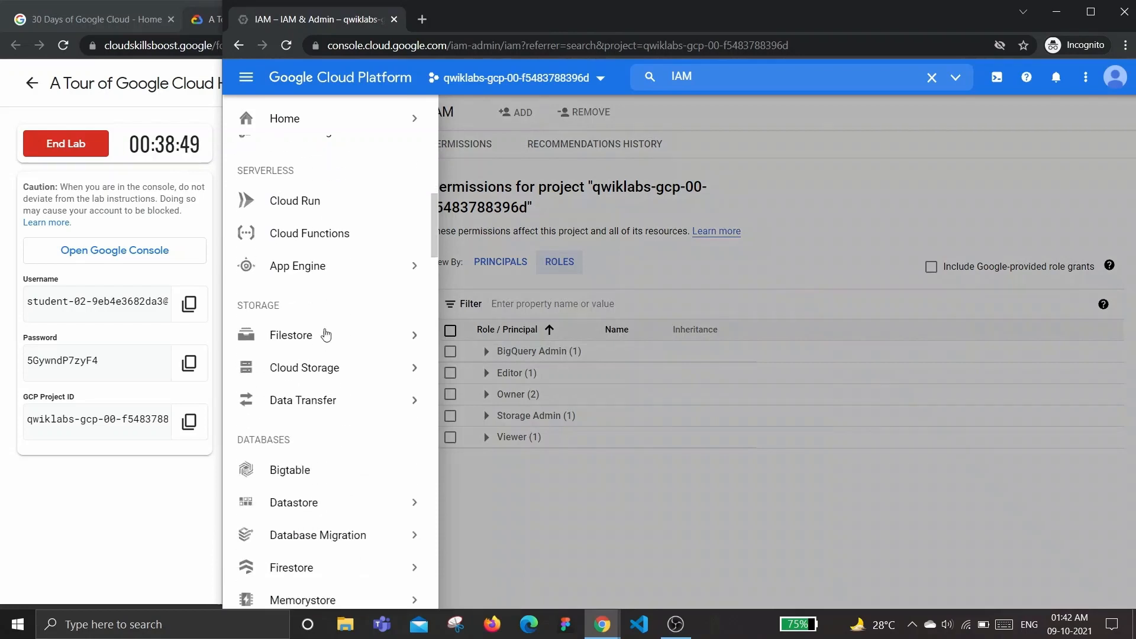
scroll(326, 334, "down", 6)
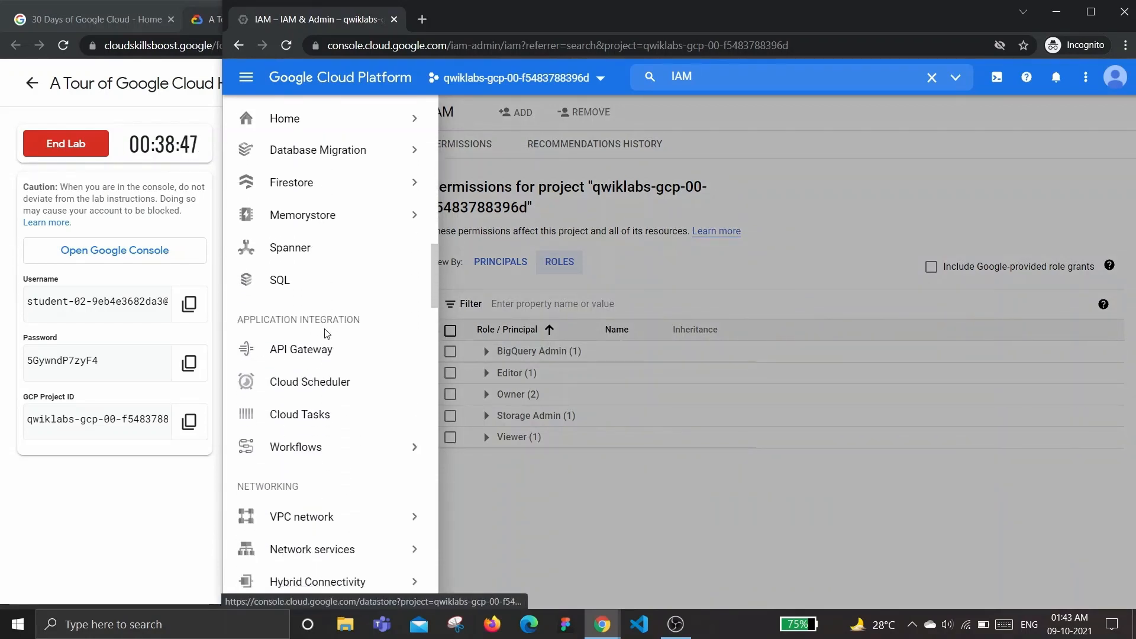
scroll(326, 333, "down", 2)
mouse_move(325, 334)
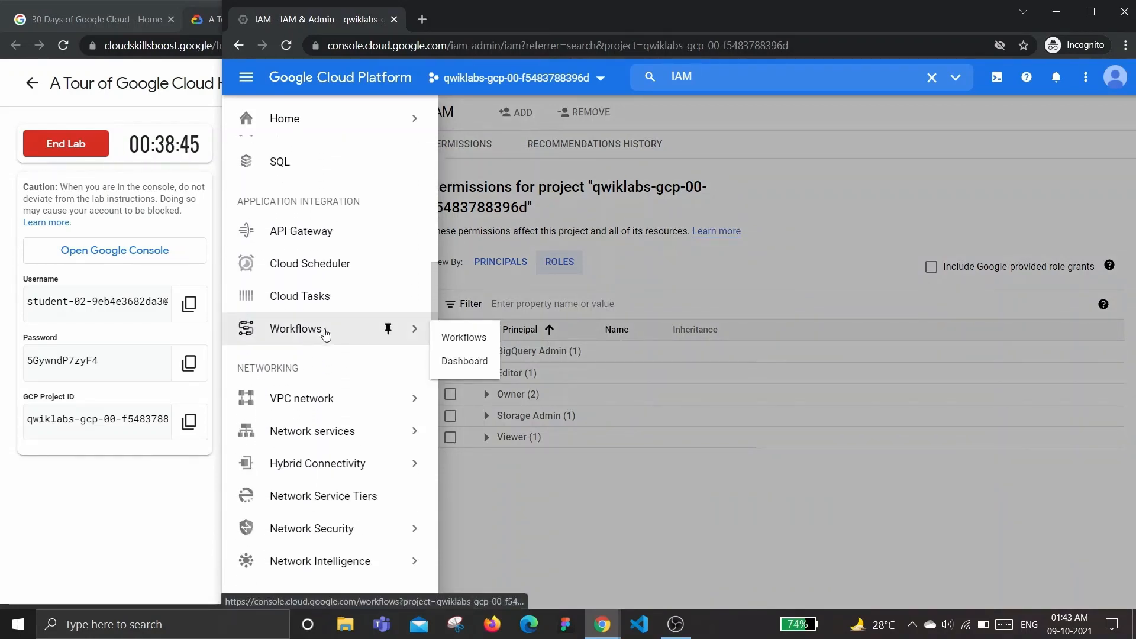
scroll(329, 362, "down", 1)
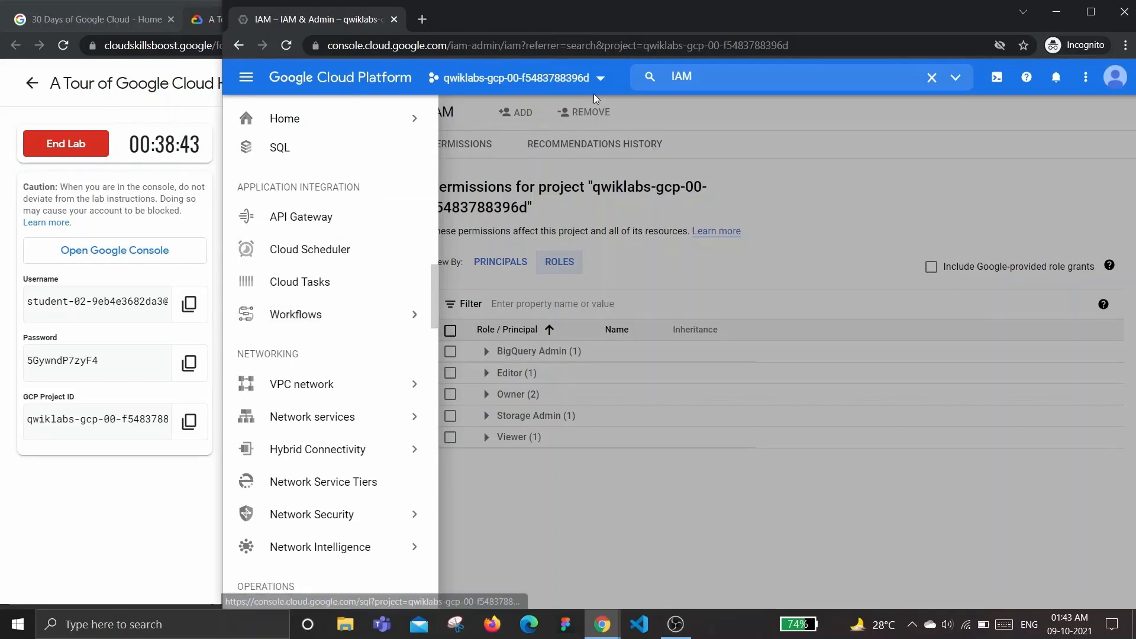
Step: Search the Cloud Console for Google Maps, filter the results to the API type, and open the Directions API page
left_click(702, 70)
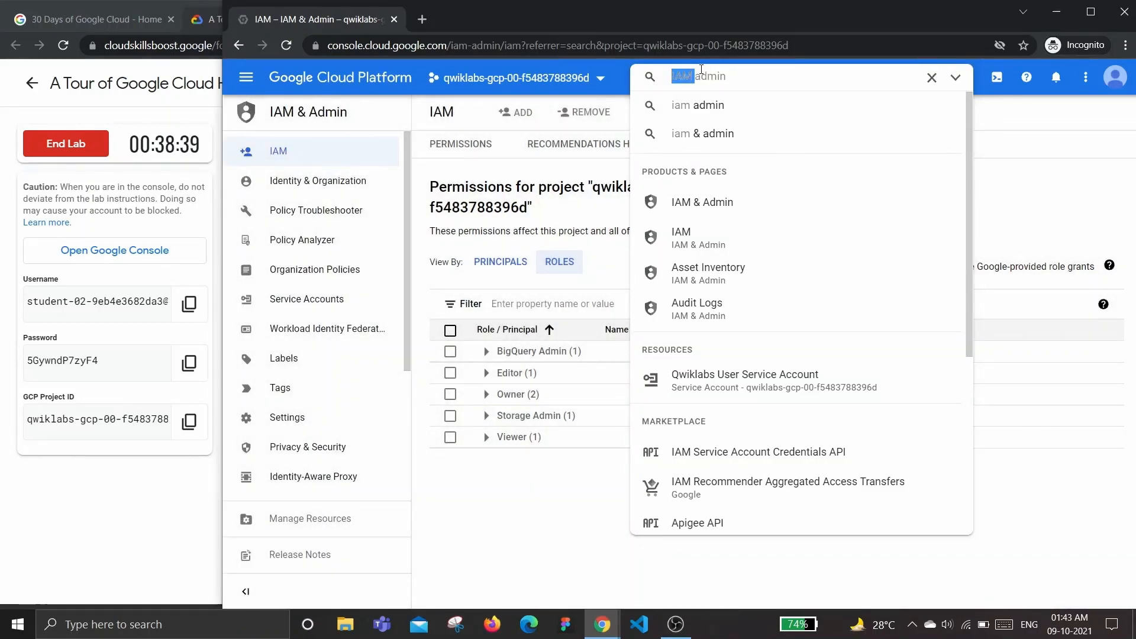
type("wit")
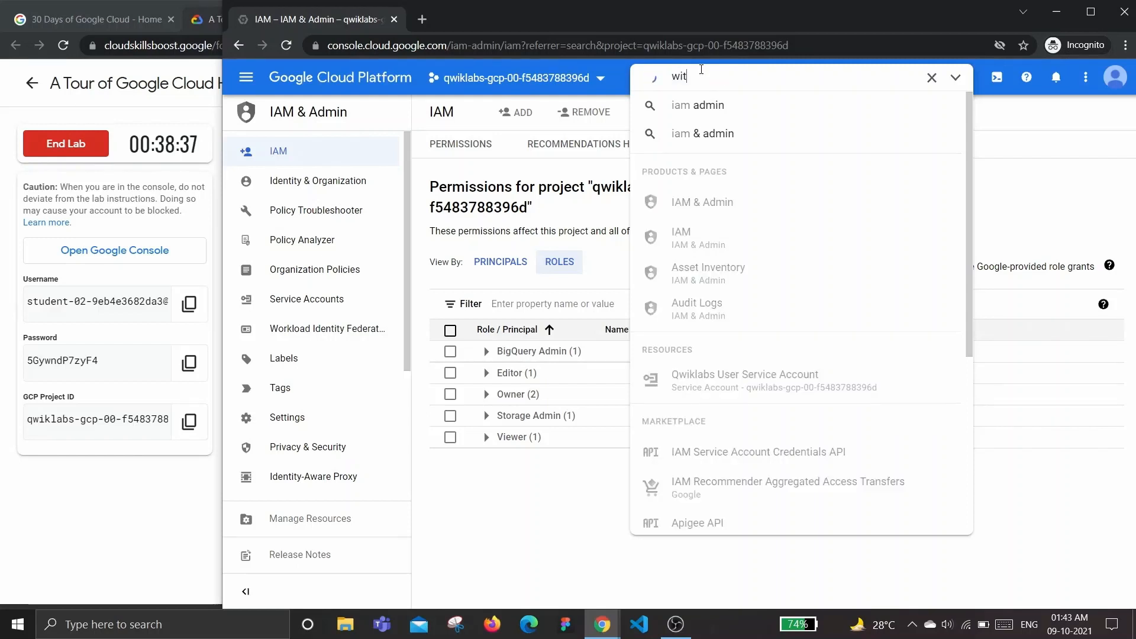
key("BackSpace")
key("BackSpace")
key("BackSpace")
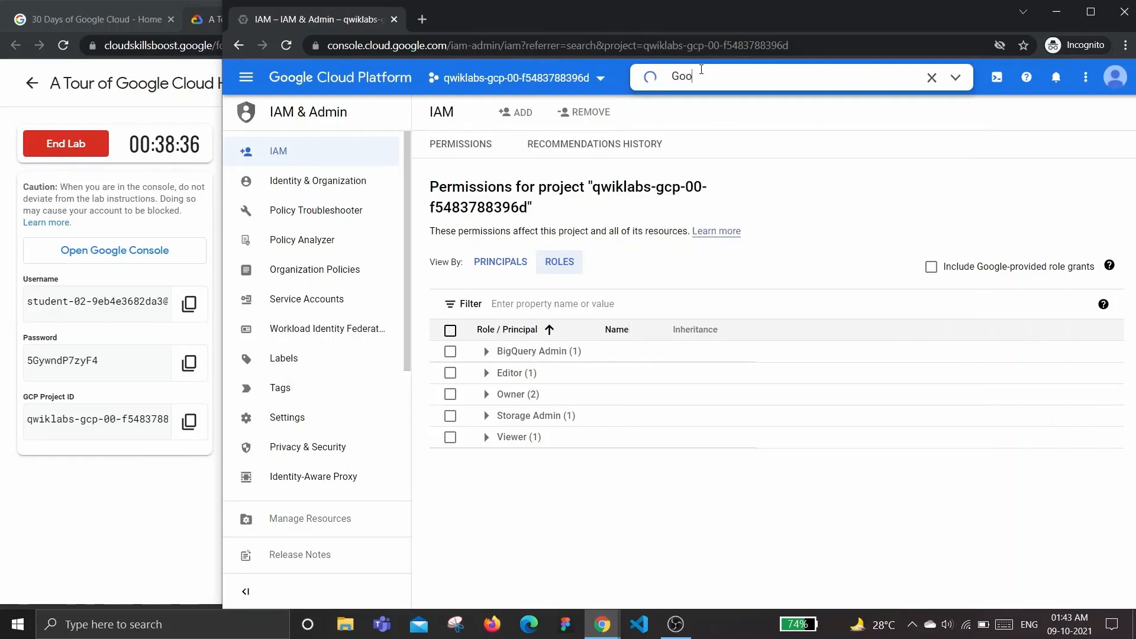
key("BackSpace")
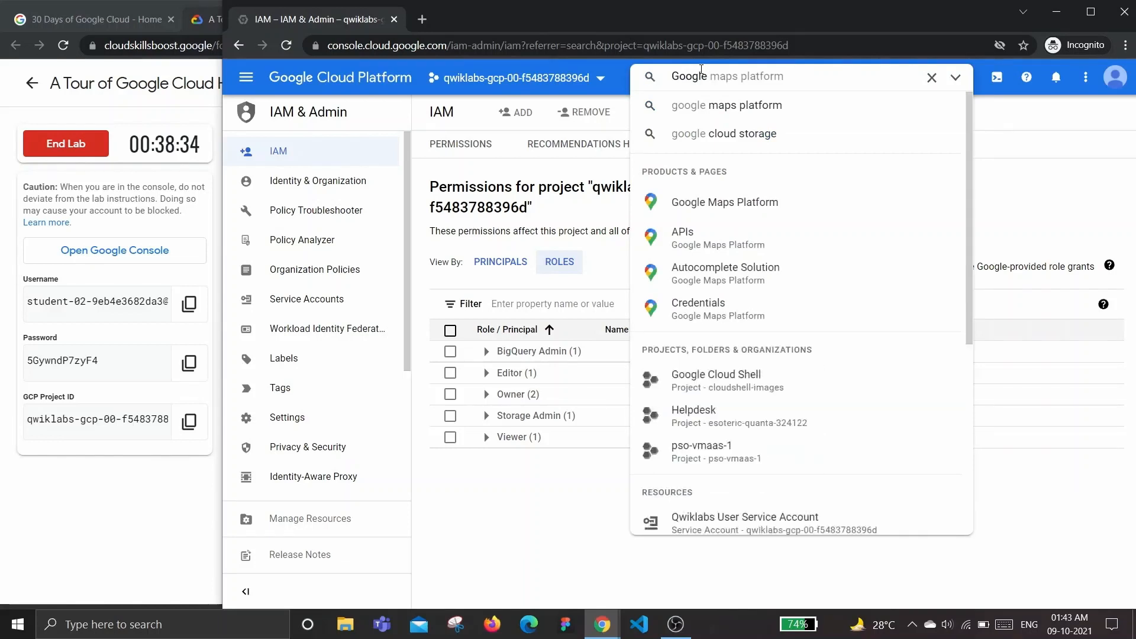
type("Maps")
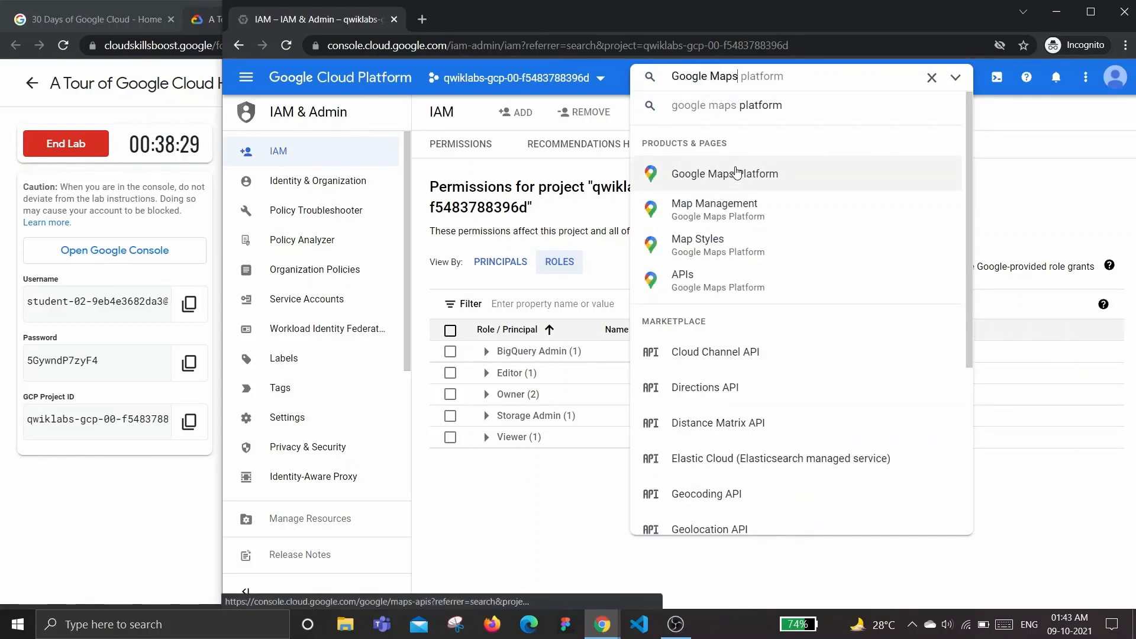
key("Return")
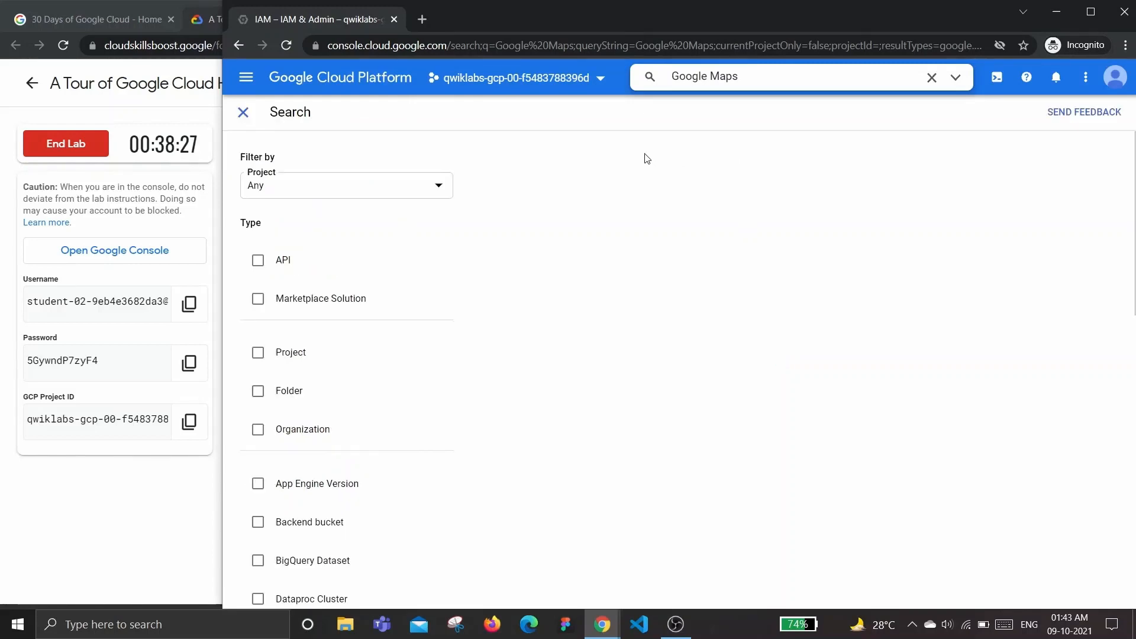
left_click(260, 262)
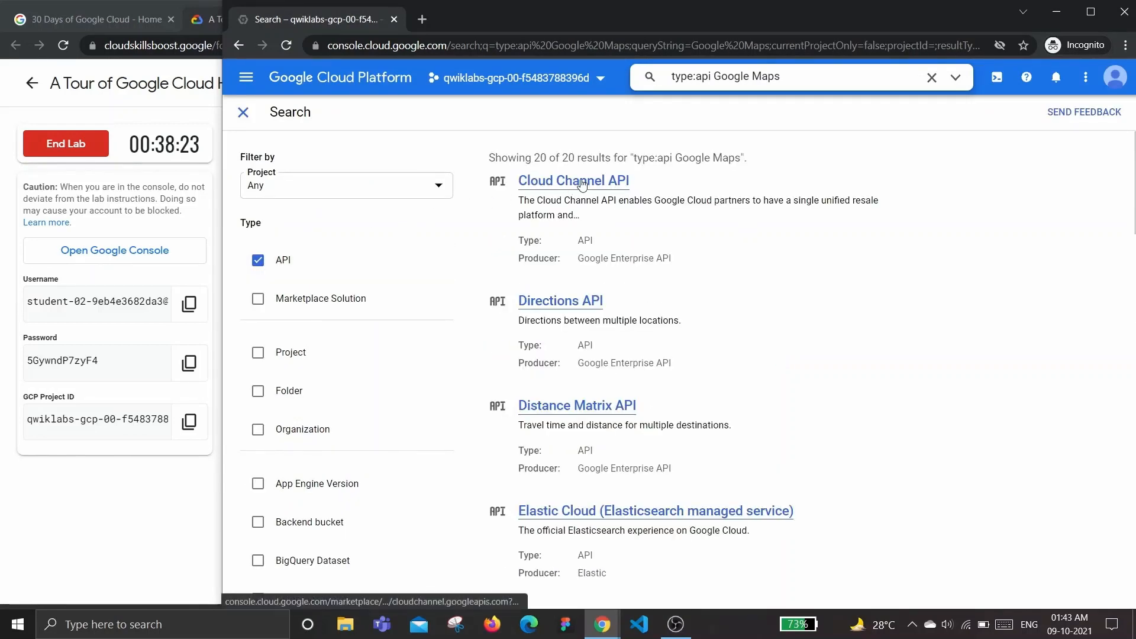
left_click(573, 301)
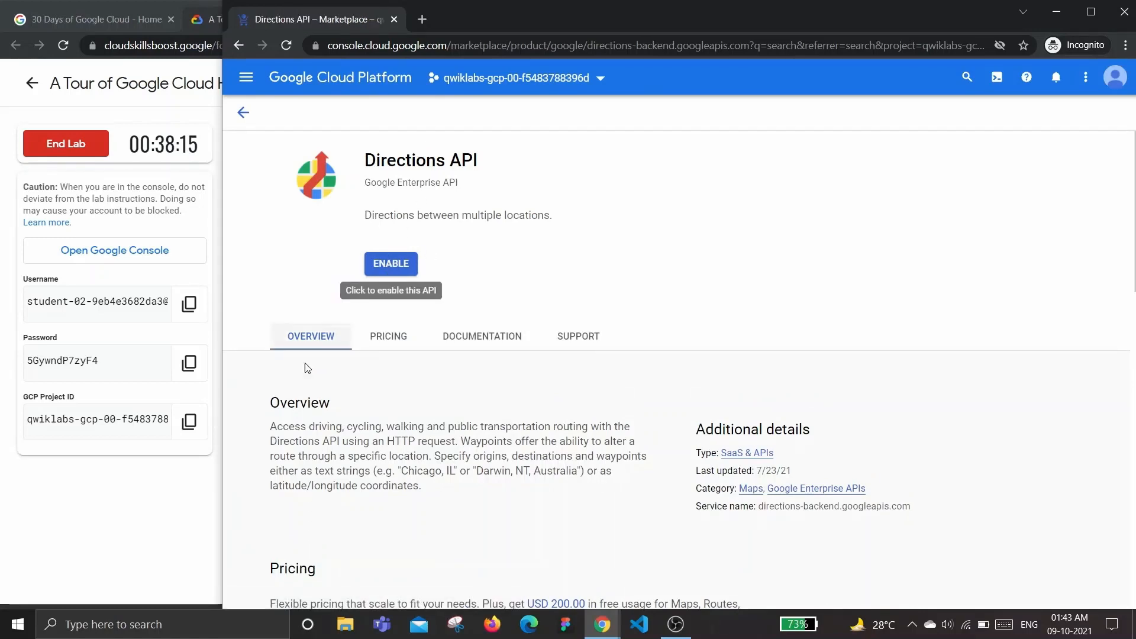
Step: In the lab instructions, skim the APIs and services tasks through to the Ending your lab section
left_click(185, 493)
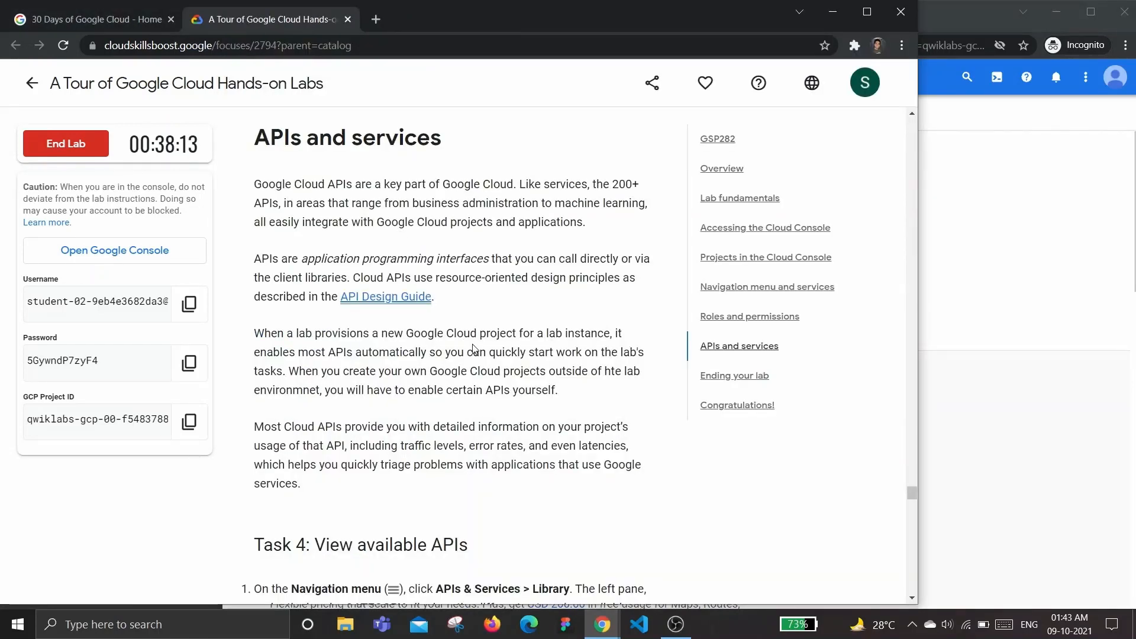
scroll(474, 349, "down", 15)
scroll(473, 344, "down", 20)
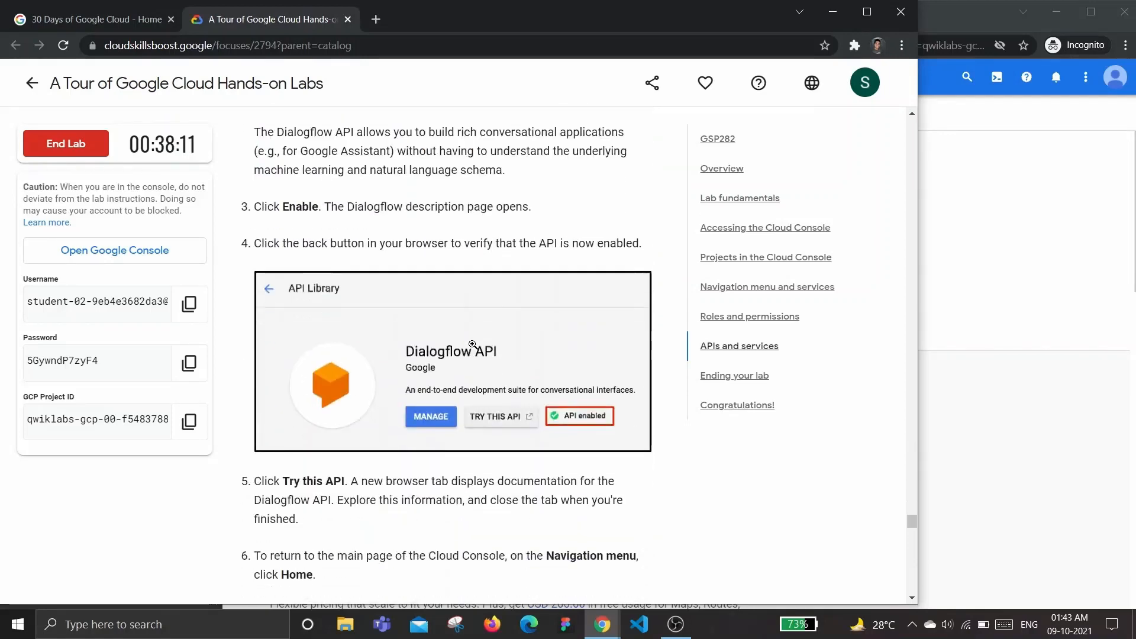
scroll(473, 348, "down", 5)
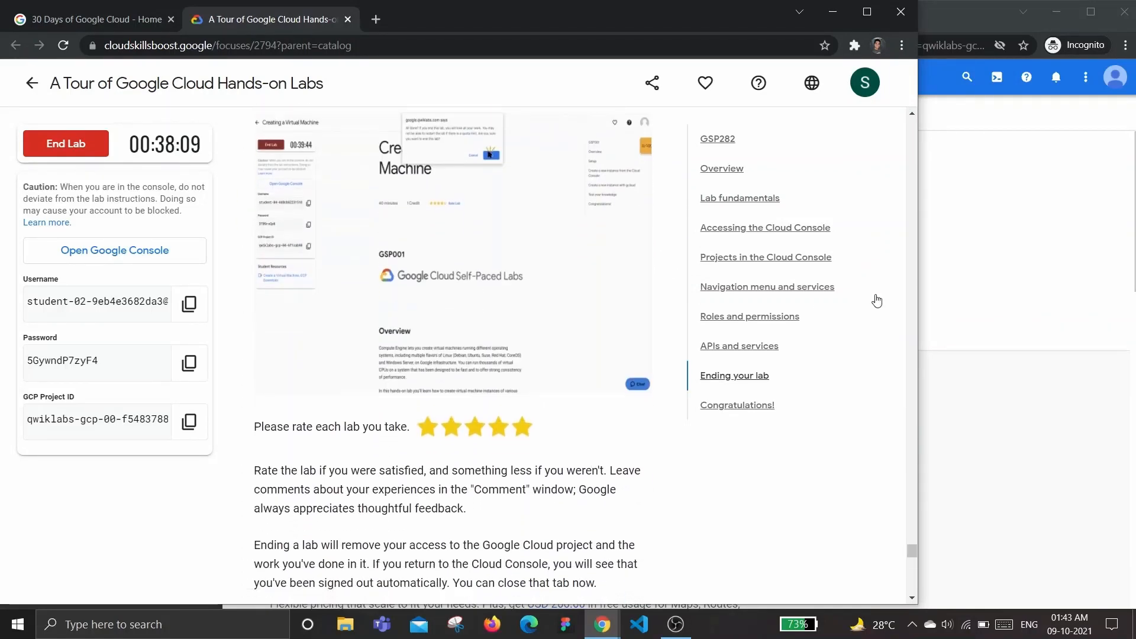
Step: Return to the Cloud Console and open the project's Home dashboard
left_click(965, 294)
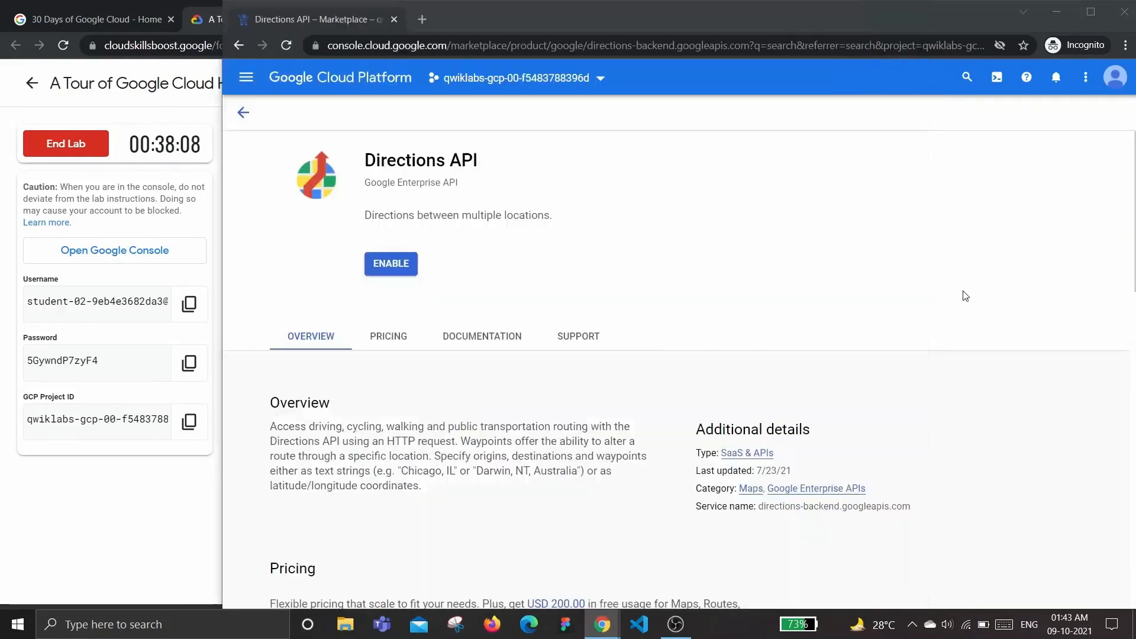
left_click(996, 83)
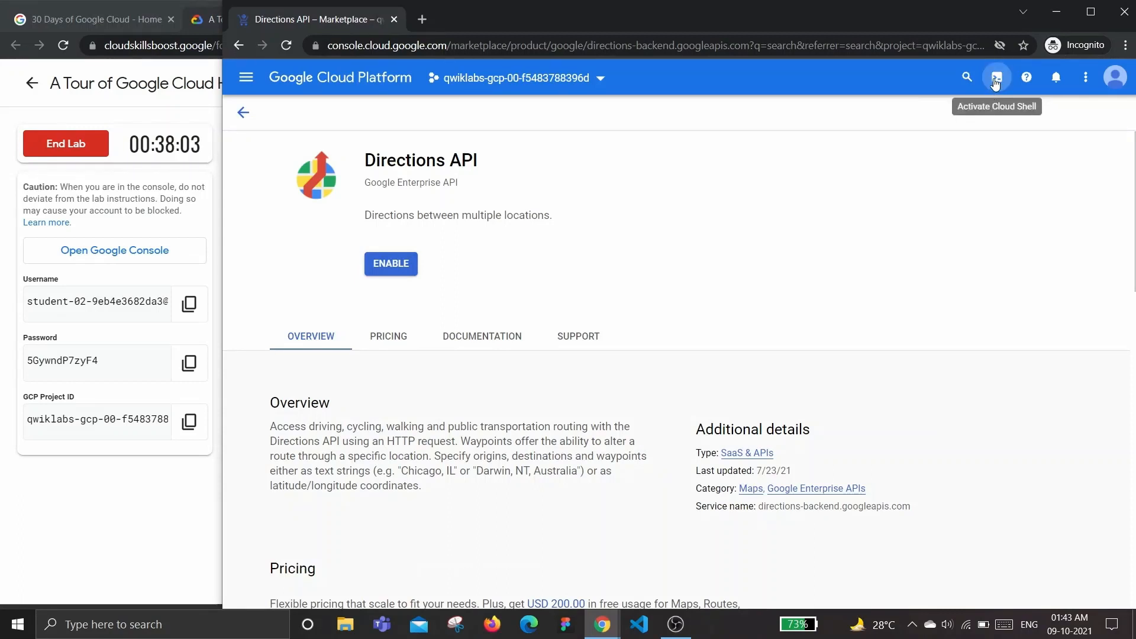
left_click(256, 79)
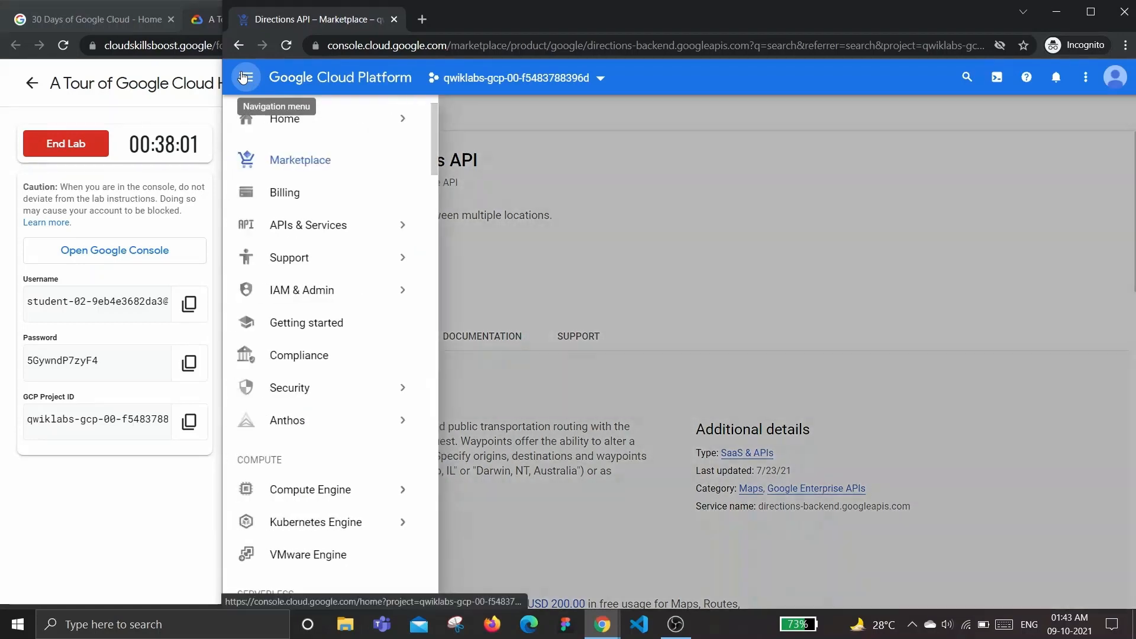
left_click(292, 126)
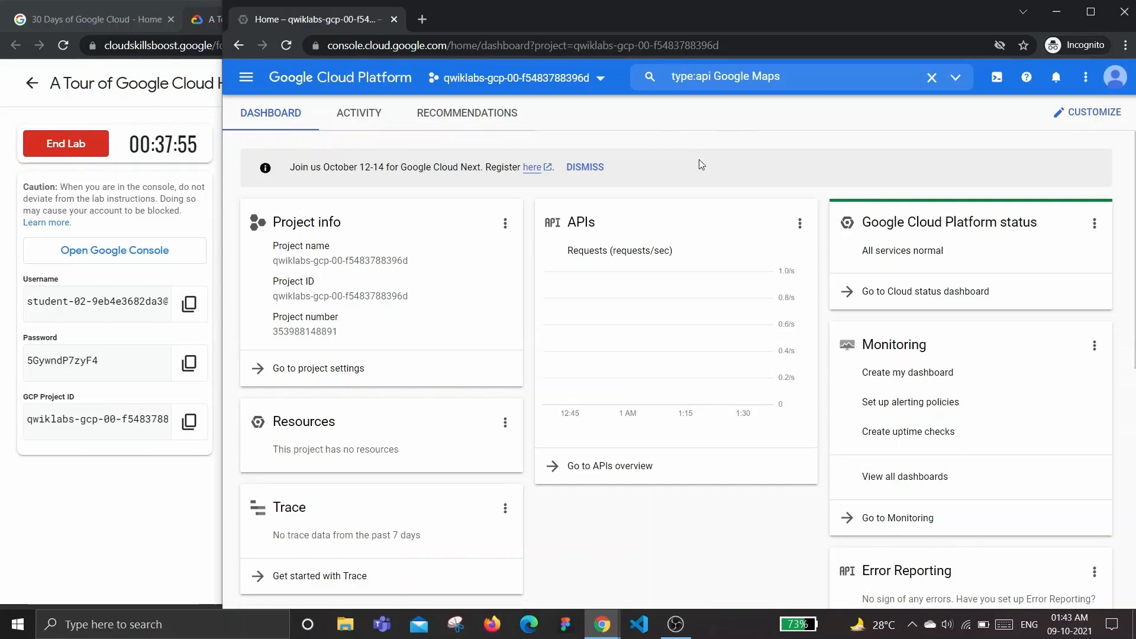
Step: Activate Cloud Shell, enlarge its pane, and continue past the introduction to start the terminal session
left_click(997, 78)
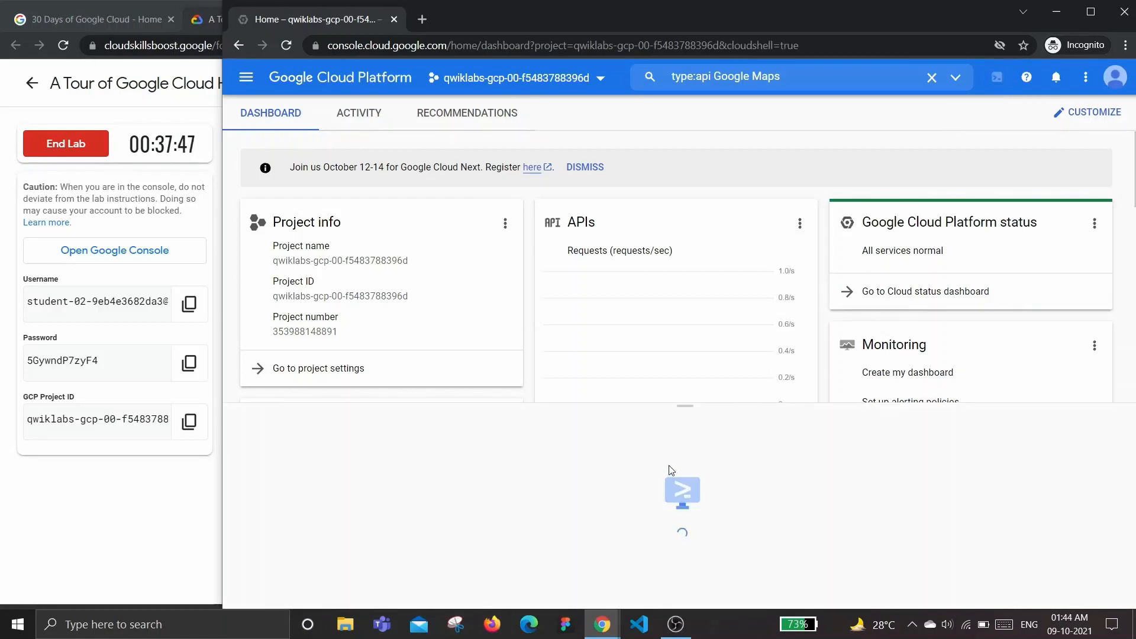
left_click_drag(682, 407, 685, 316)
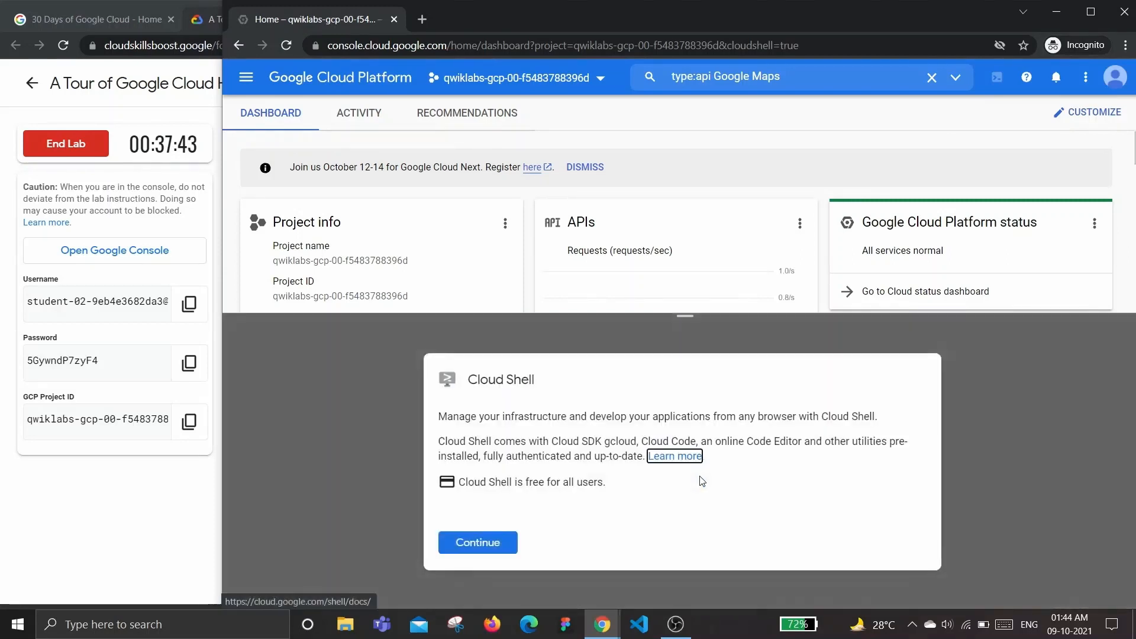
left_click(472, 545)
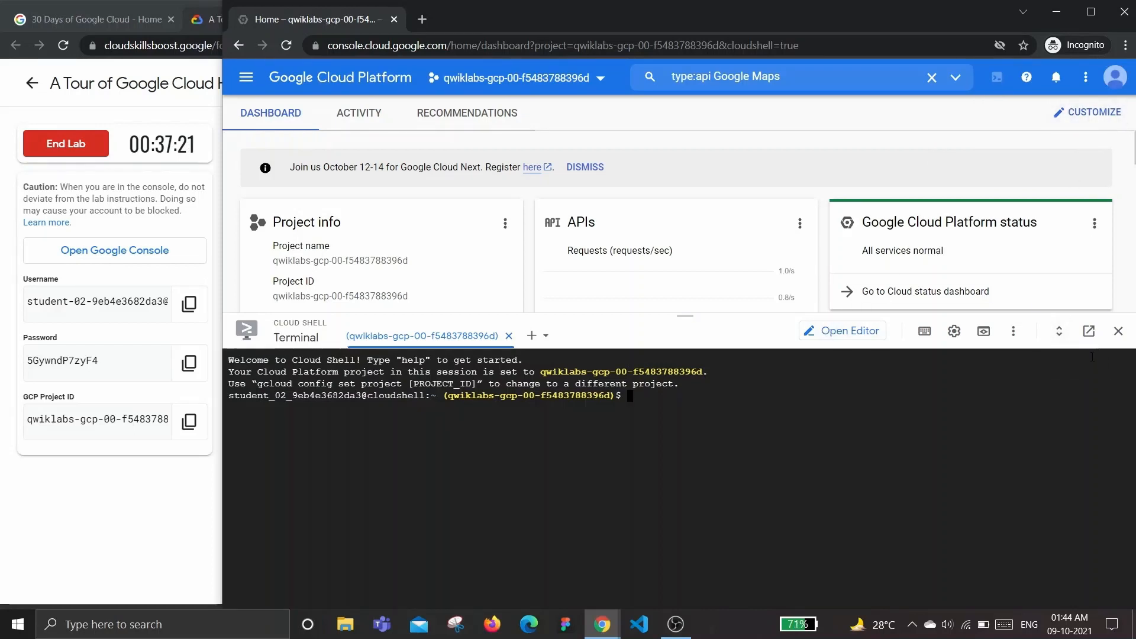
Step: Try Cloud Shell in full view and restore it, then collapse its pane and bring it back to about half height
left_click(1058, 332)
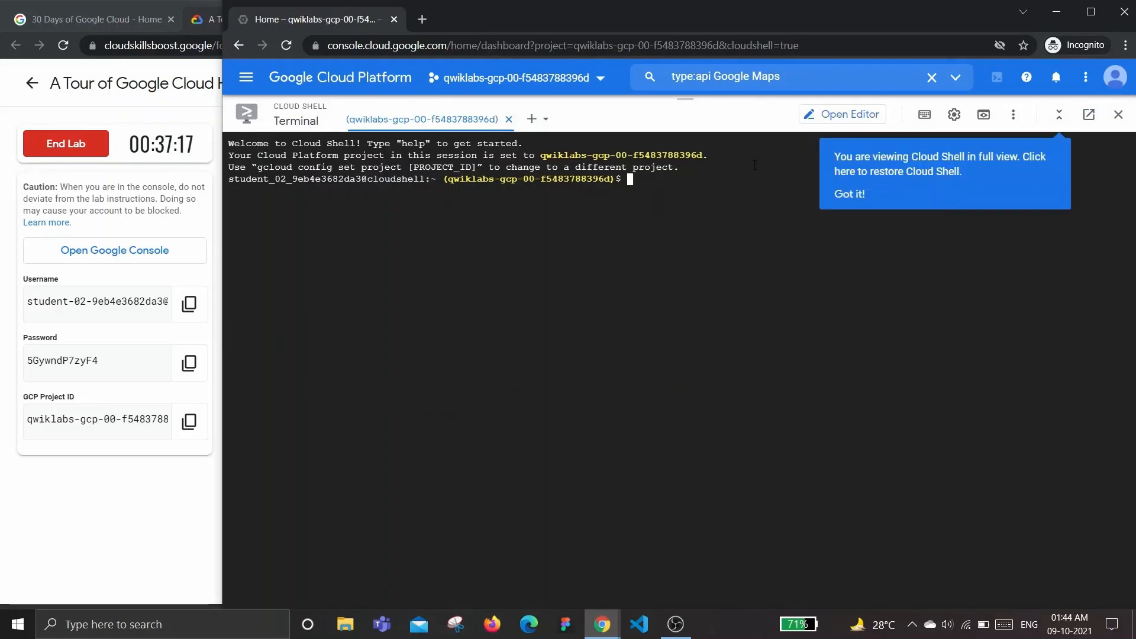
left_click(1059, 114)
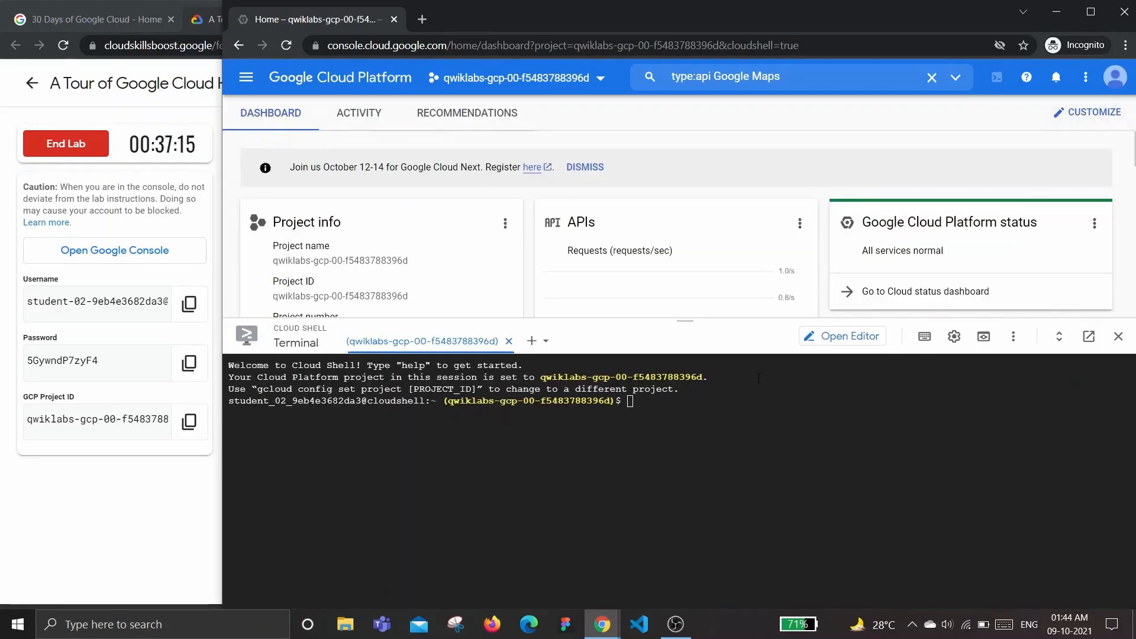
mouse_move(684, 319)
left_mouse_down()
mouse_move(671, 569)
mouse_move(672, 601)
mouse_move(685, 603)
left_mouse_up()
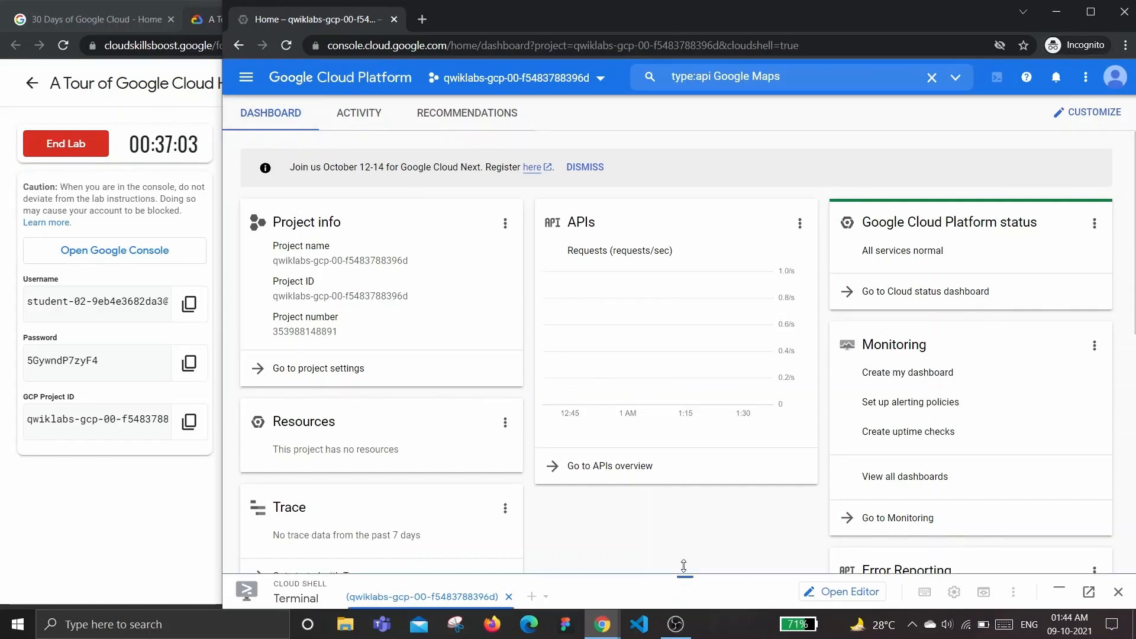
left_click_drag(684, 566, 677, 320)
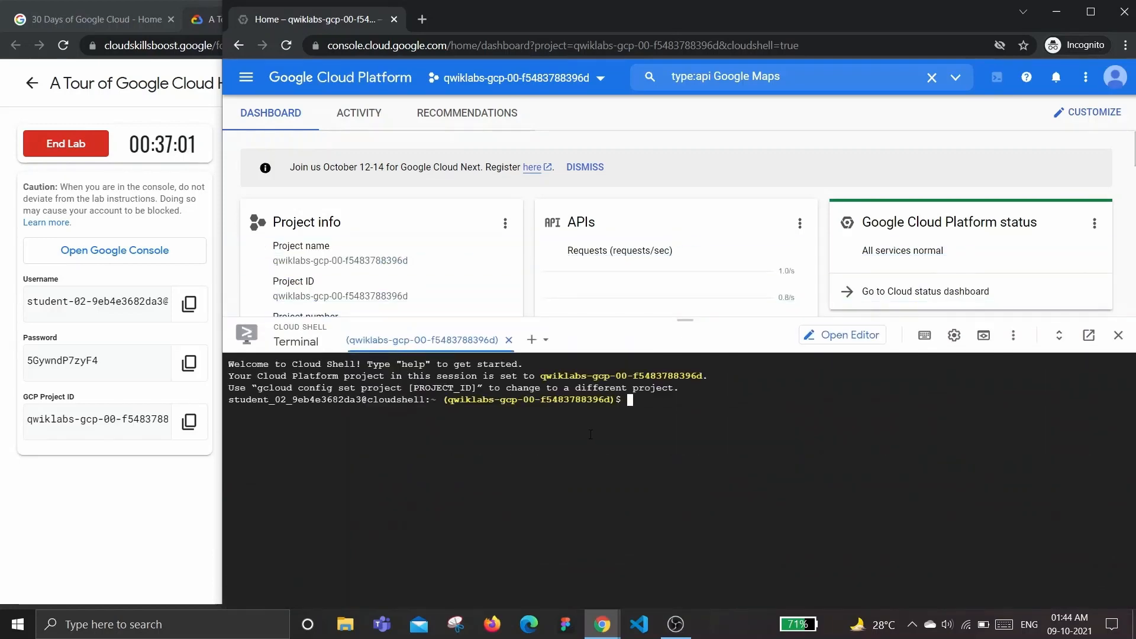
Step: In the lab instructions, skim the closing sections on Congratulations, finishing the Quest and taking the next lab
left_click(121, 539)
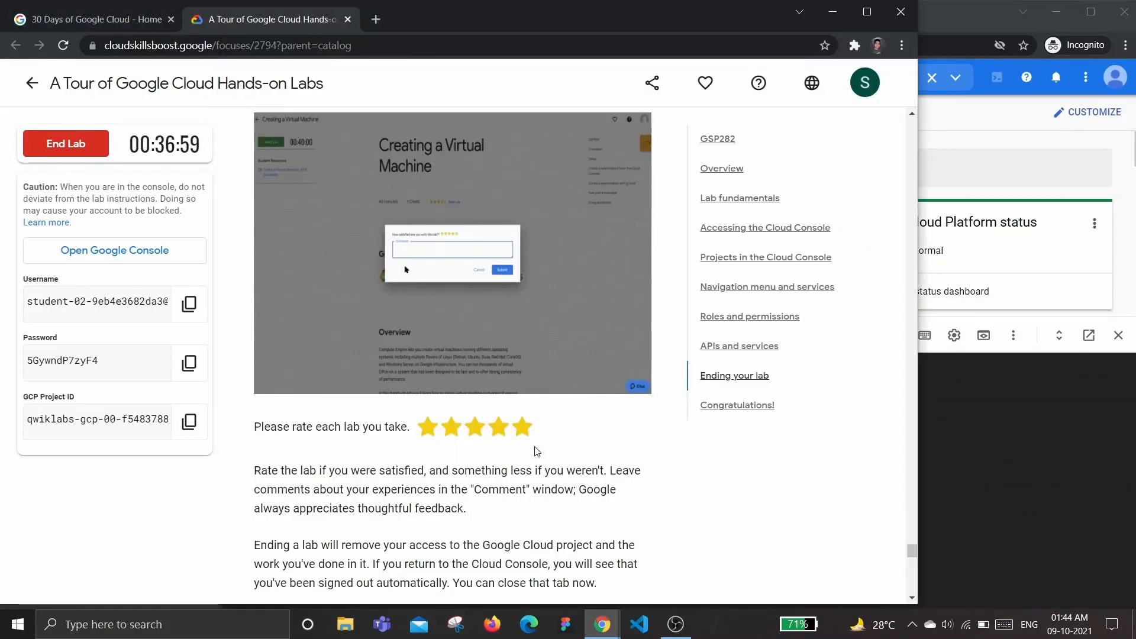
scroll(474, 460, "down", 15)
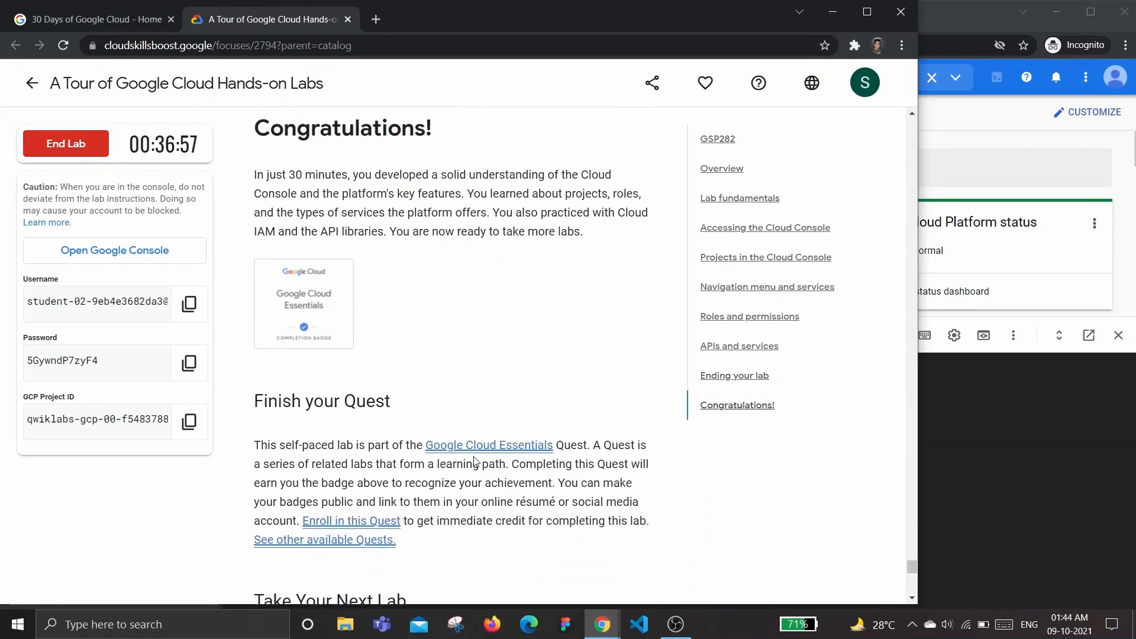
scroll(570, 412, "down", 3)
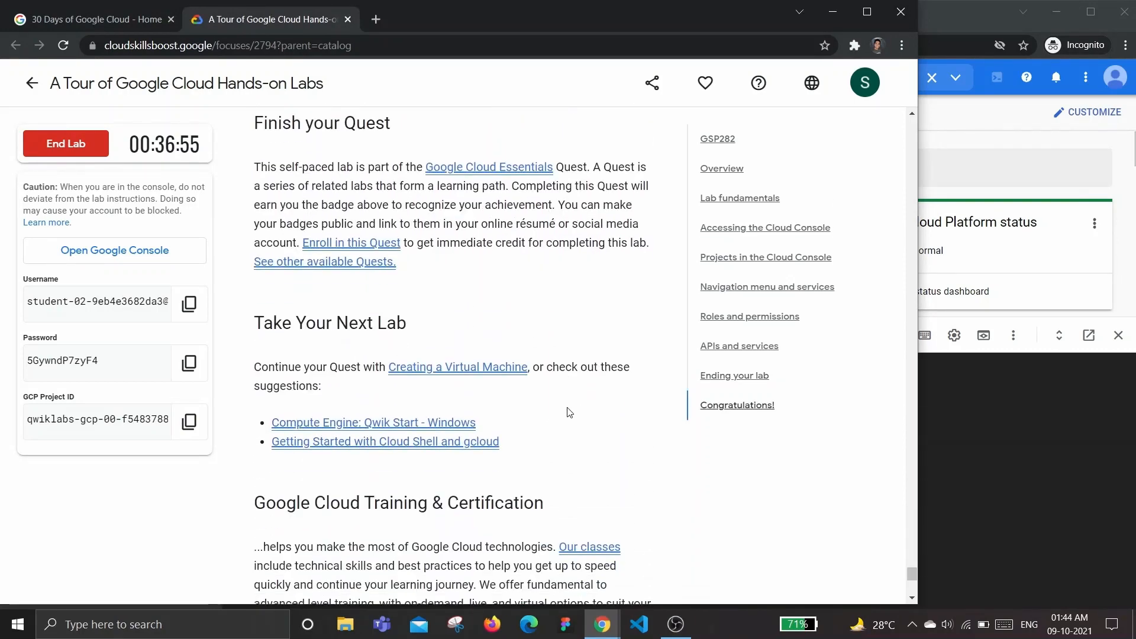
scroll(570, 412, "down", 5)
scroll(568, 408, "up", 8)
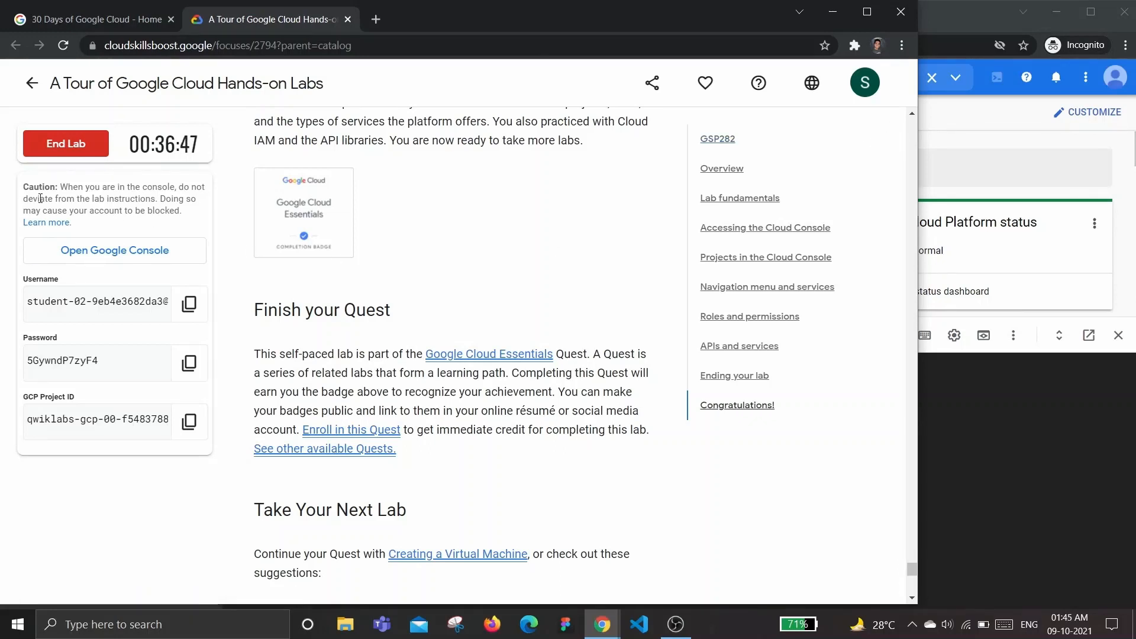
Step: End the lab, confirm the submission, and submit a four-star satisfaction rating without comments
left_click(75, 150)
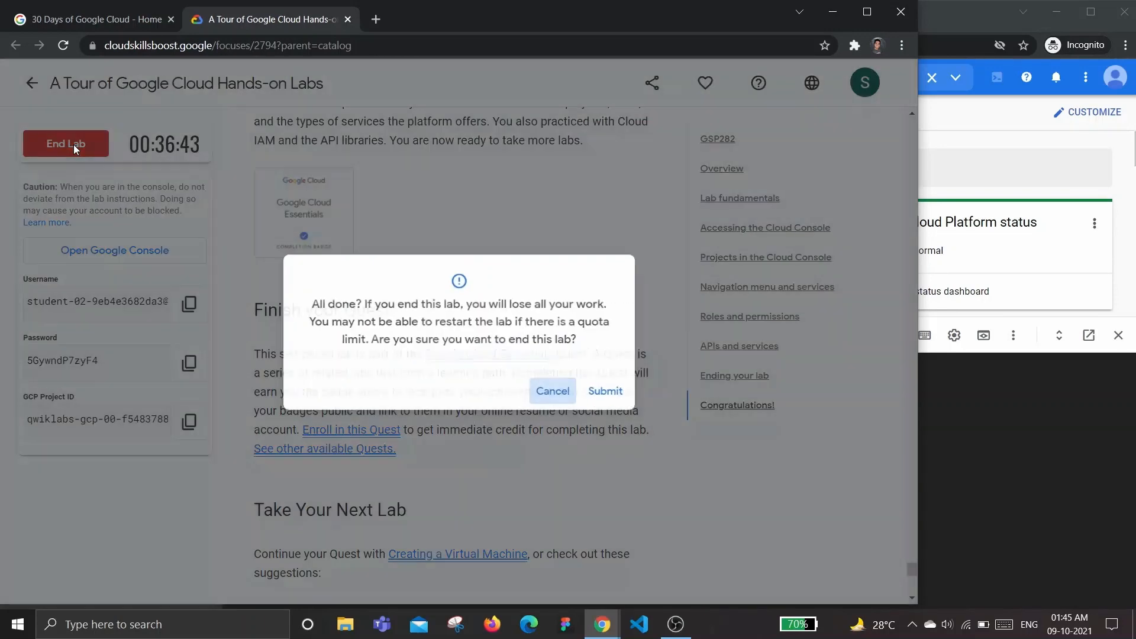
left_click(604, 391)
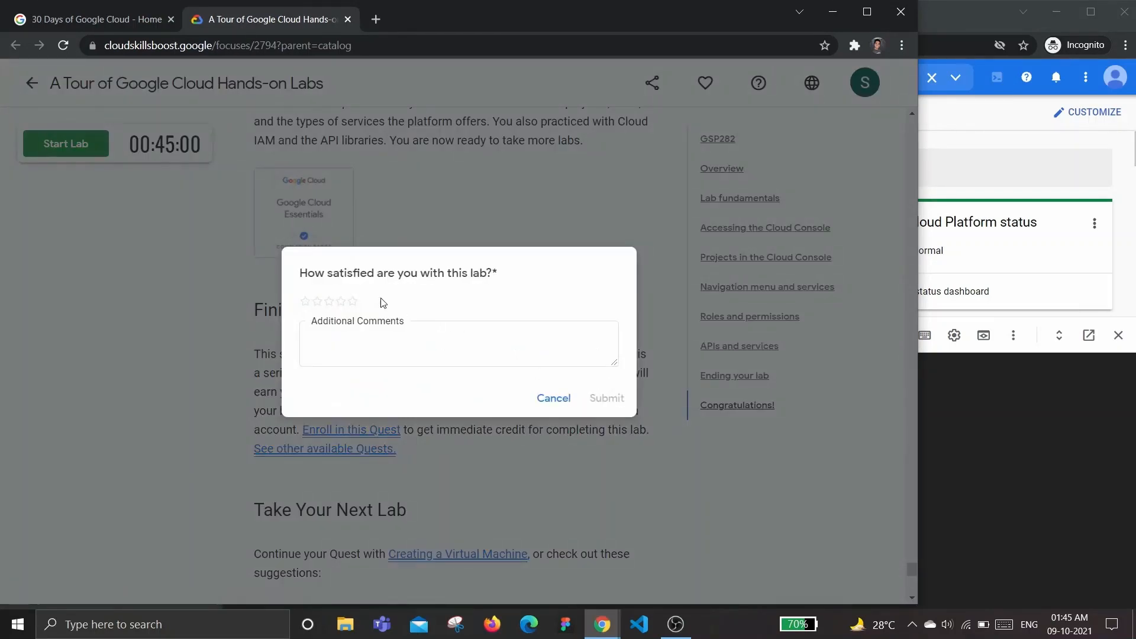
left_click(340, 302)
left_click(609, 399)
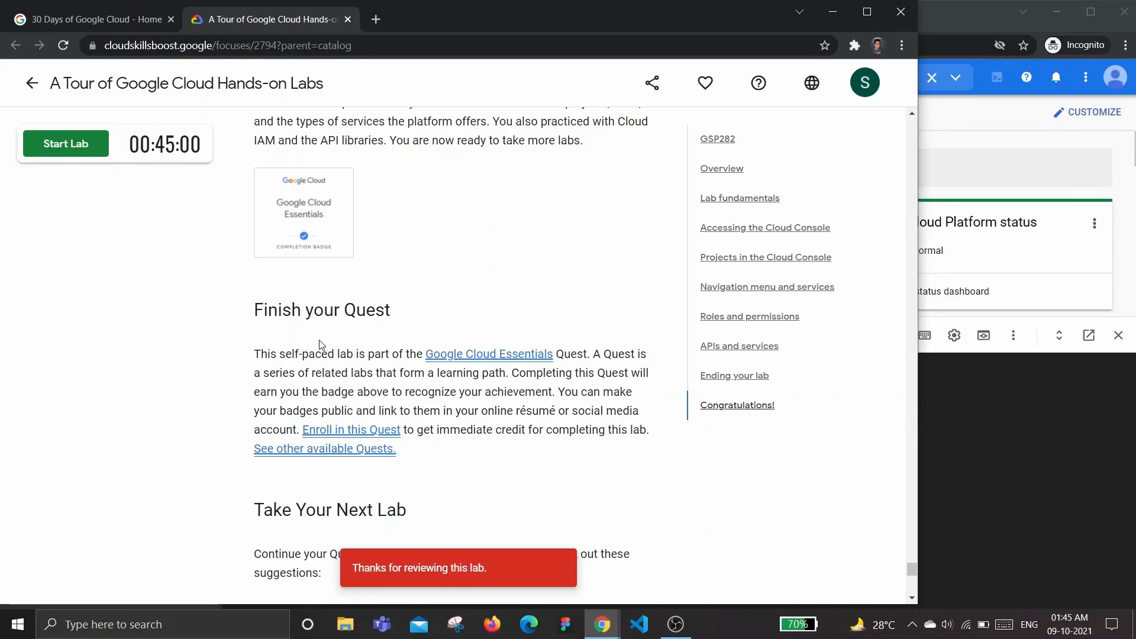
Step: Return to the Cloud Console and sign out of the student account
key("alt+Tab")
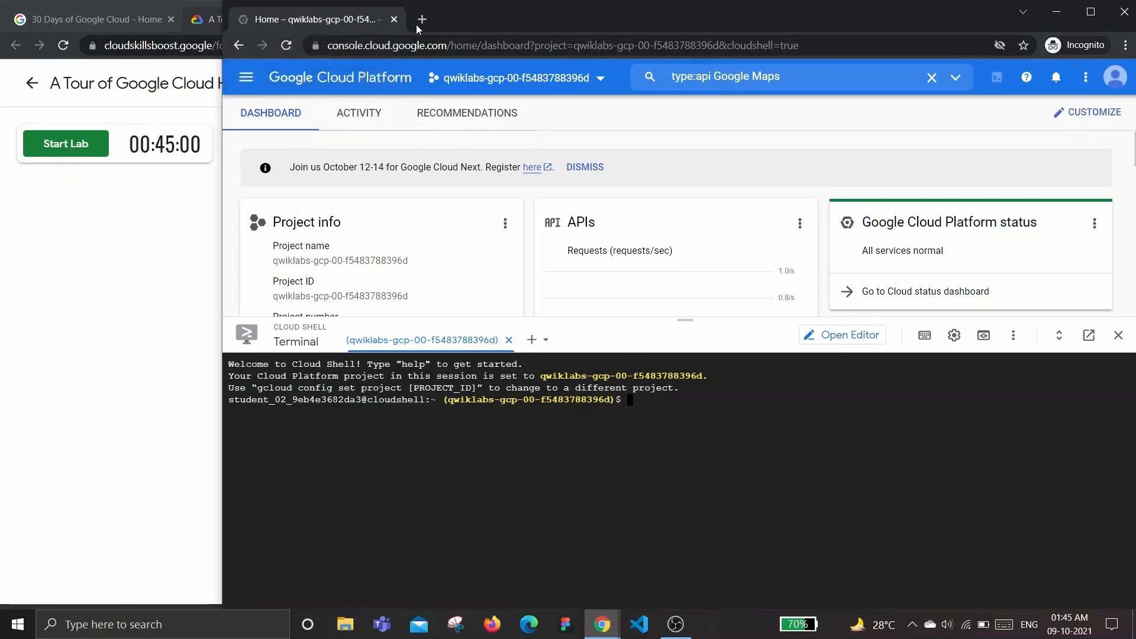
left_click(1116, 79)
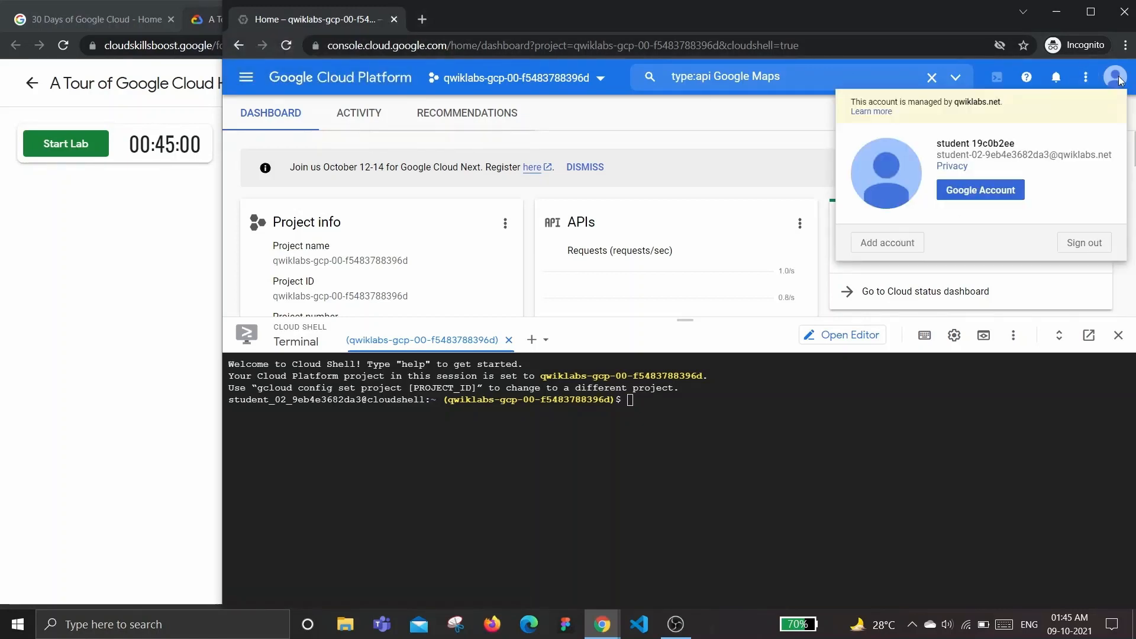
left_click(1085, 244)
left_click(752, 124)
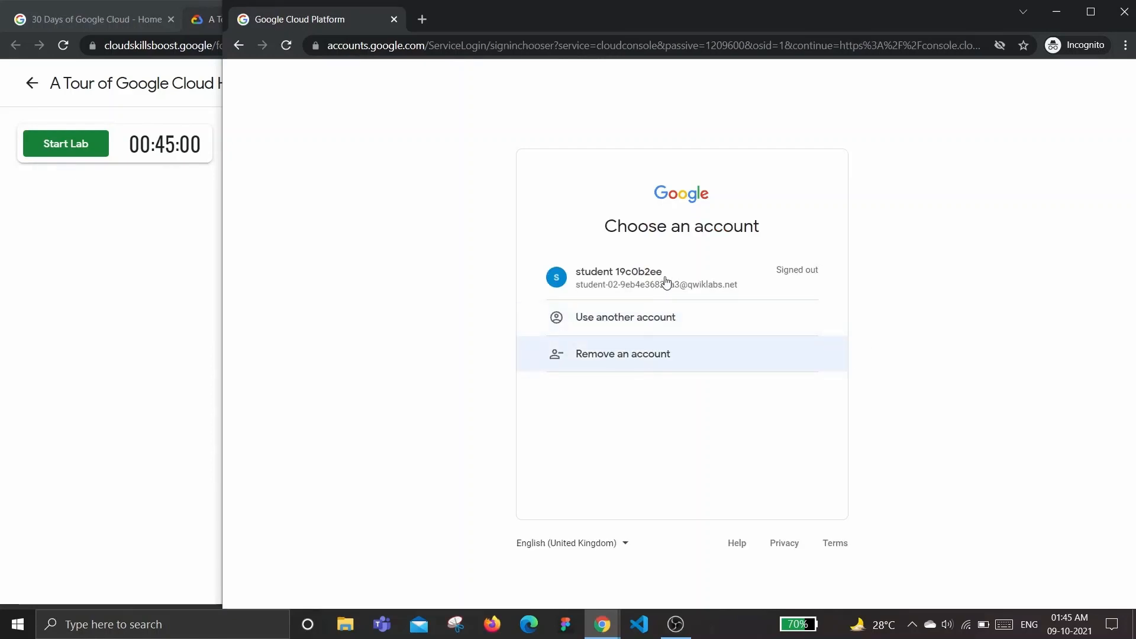
Step: Remove the signed-out student account from the browser's Google account chooser and confirm the removal
left_click(651, 351)
left_click(691, 300)
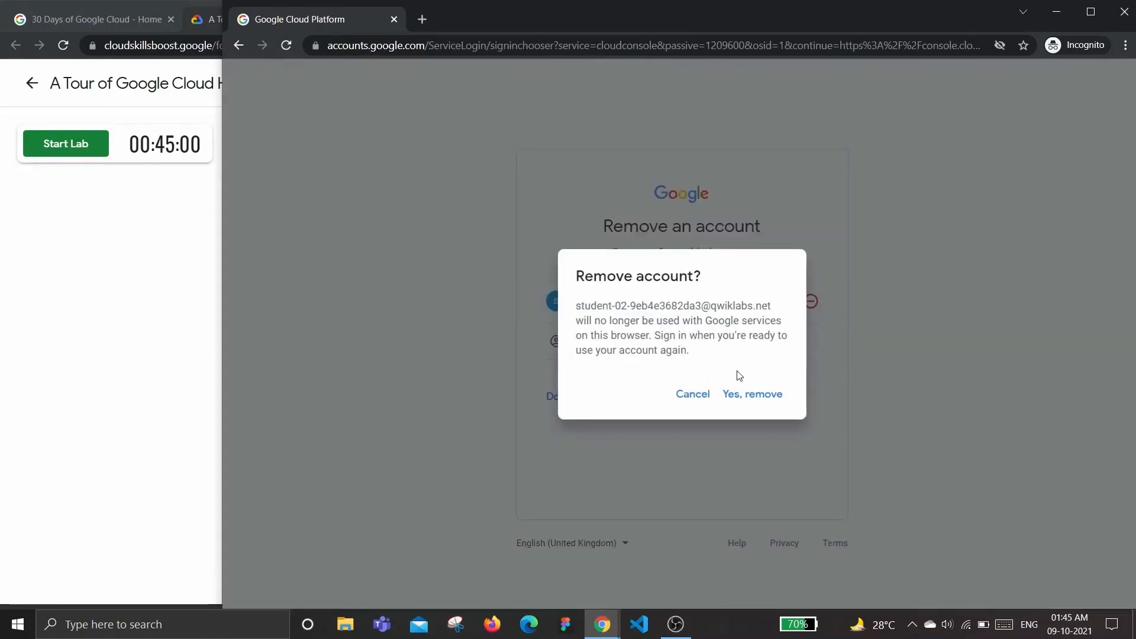
left_click(744, 395)
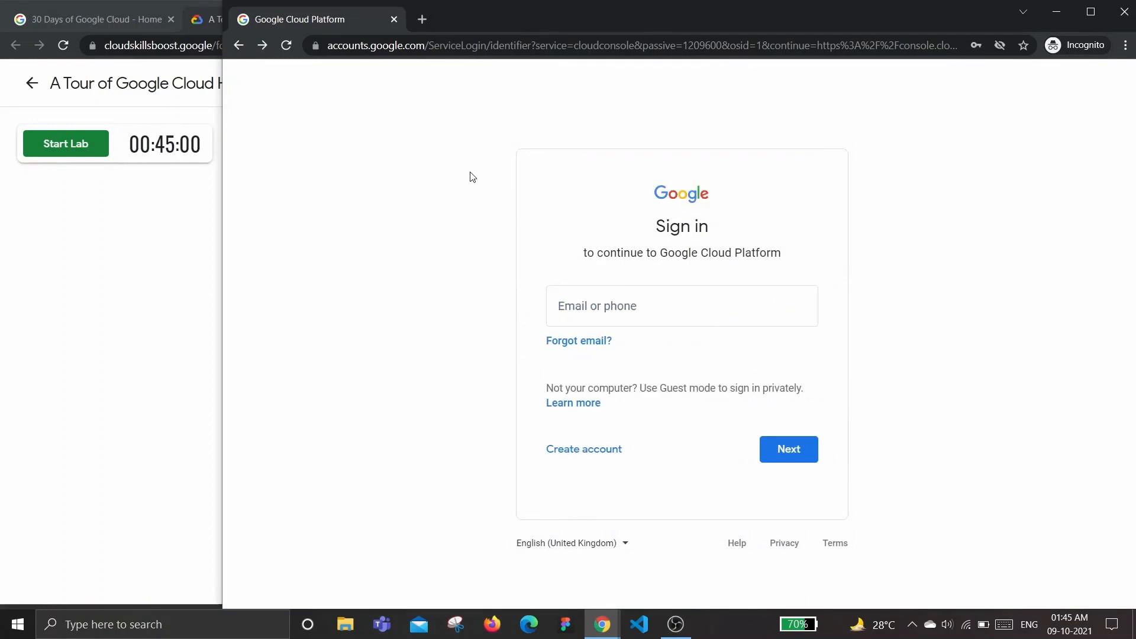